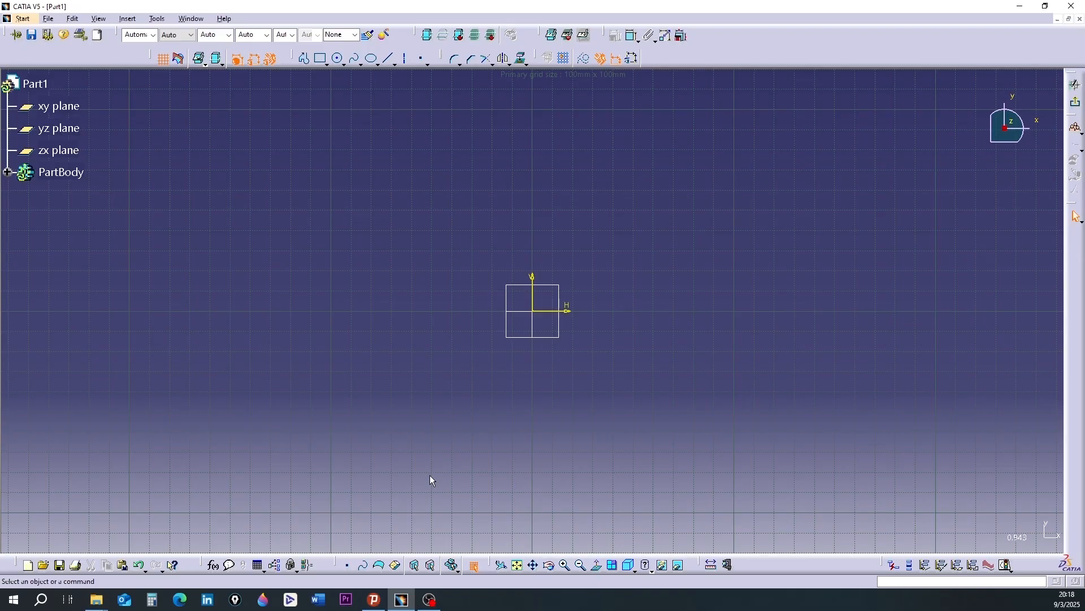
# Sketch a closed profile beside the origin with a horizontal top edge about 76 mm long, slanted sides and a tangent arc at the lower-right corner
pyautogui.moveTo(294, 58); pyautogui.dragTo(299, 160)
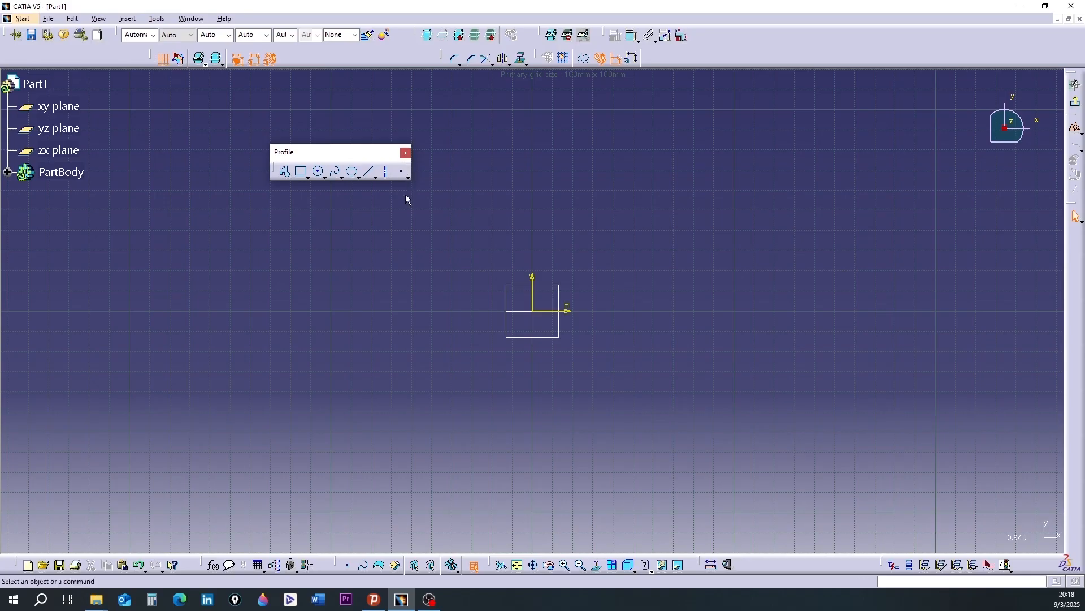
pyautogui.click(287, 172)
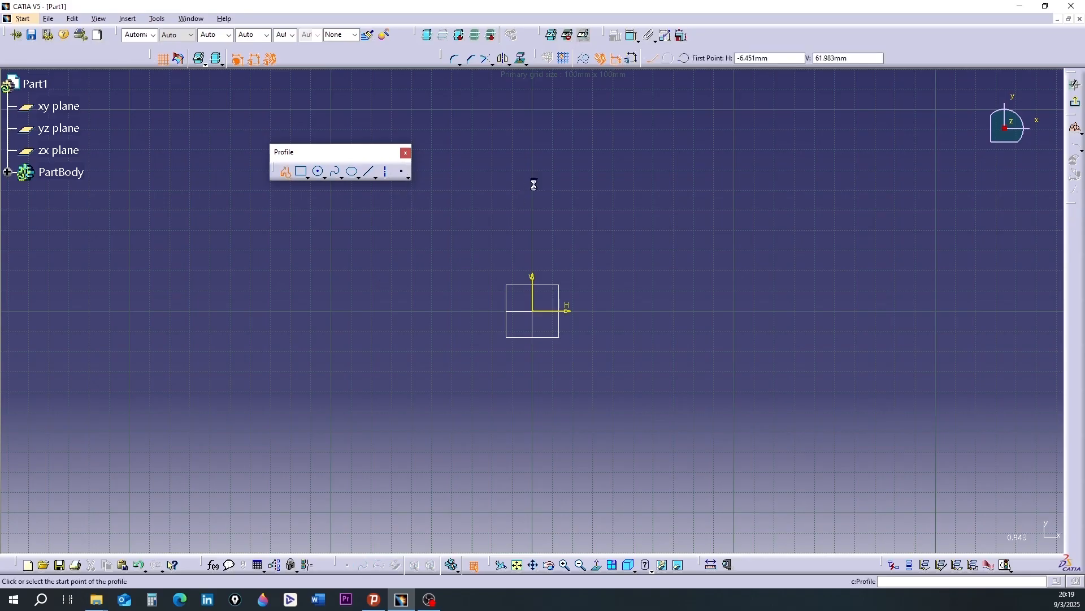
pyautogui.click(575, 188)
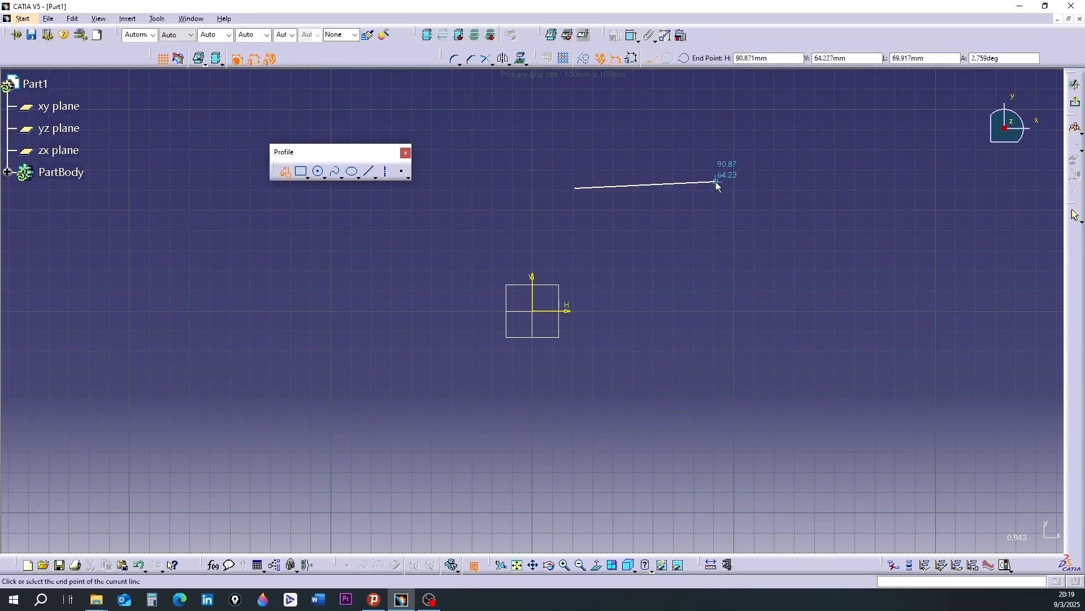
pyautogui.click(728, 188)
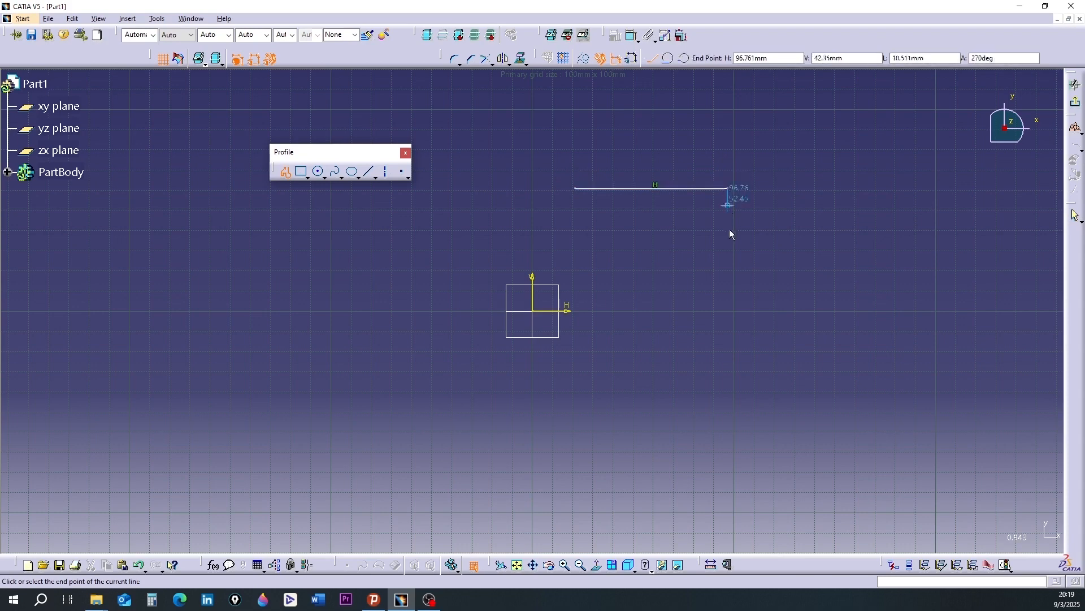
pyautogui.click(745, 281)
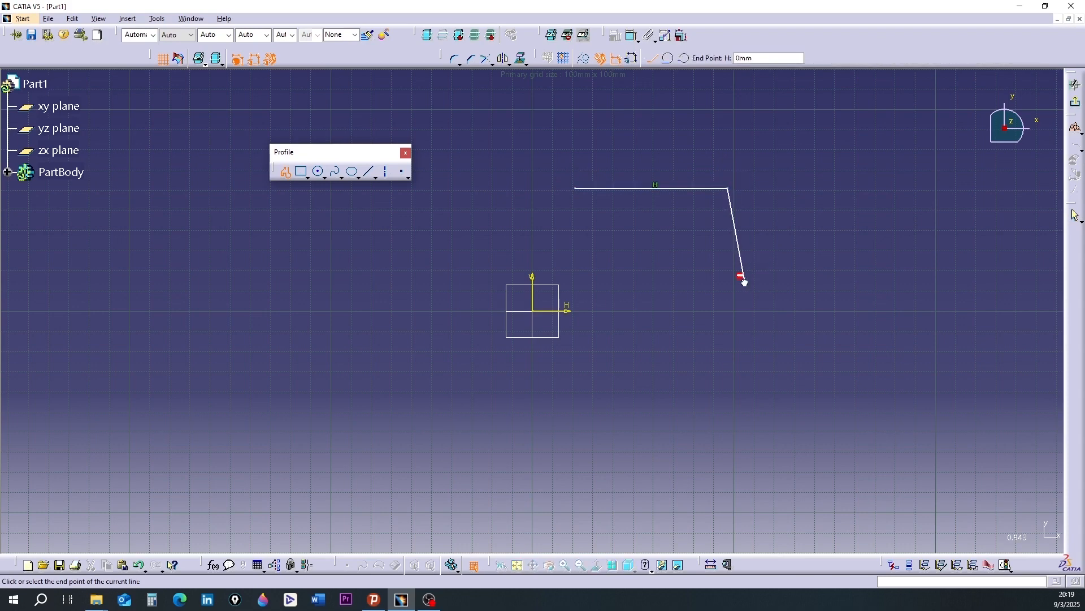
pyautogui.click(705, 370)
pyautogui.click(609, 389)
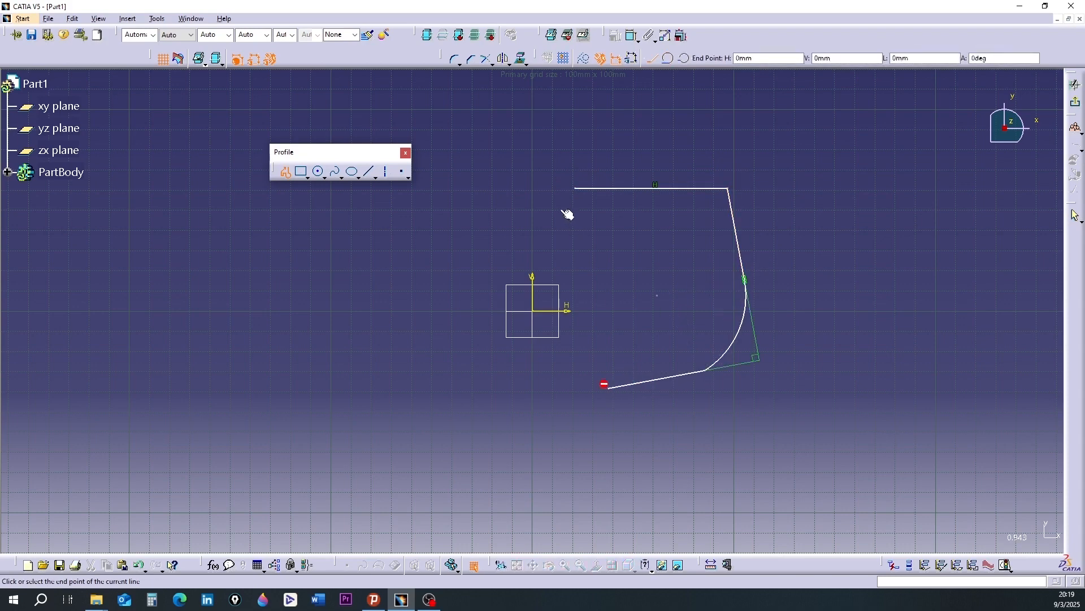
pyautogui.click(576, 189)
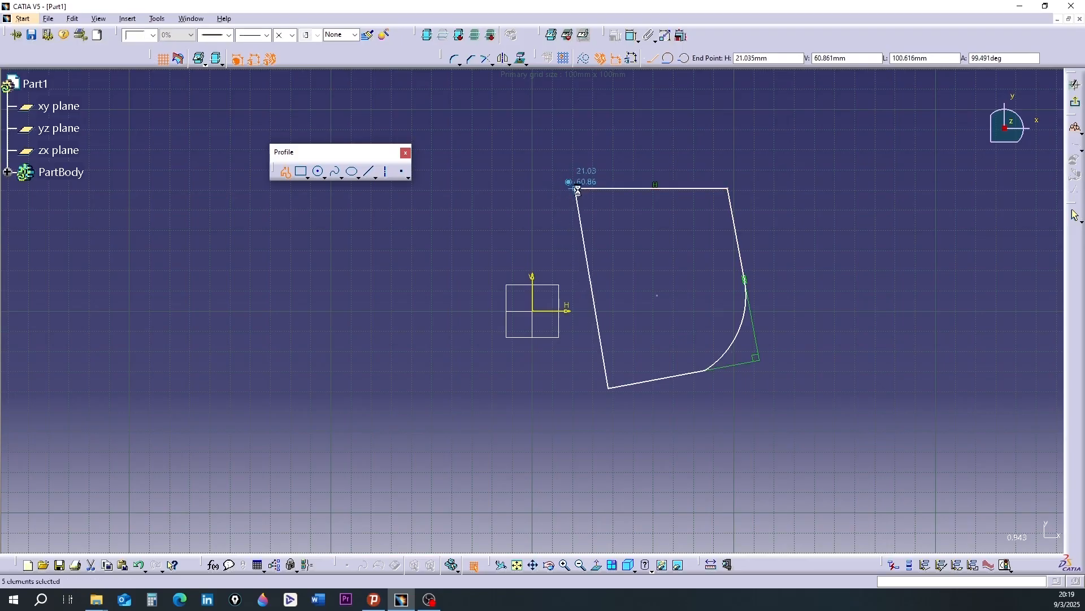
pyautogui.click(589, 426)
# Round the profile's upper-left corner with a radius of about 16.8 mm and place its radius dimension outside the contour
pyautogui.moveTo(441, 56); pyautogui.dragTo(302, 212)
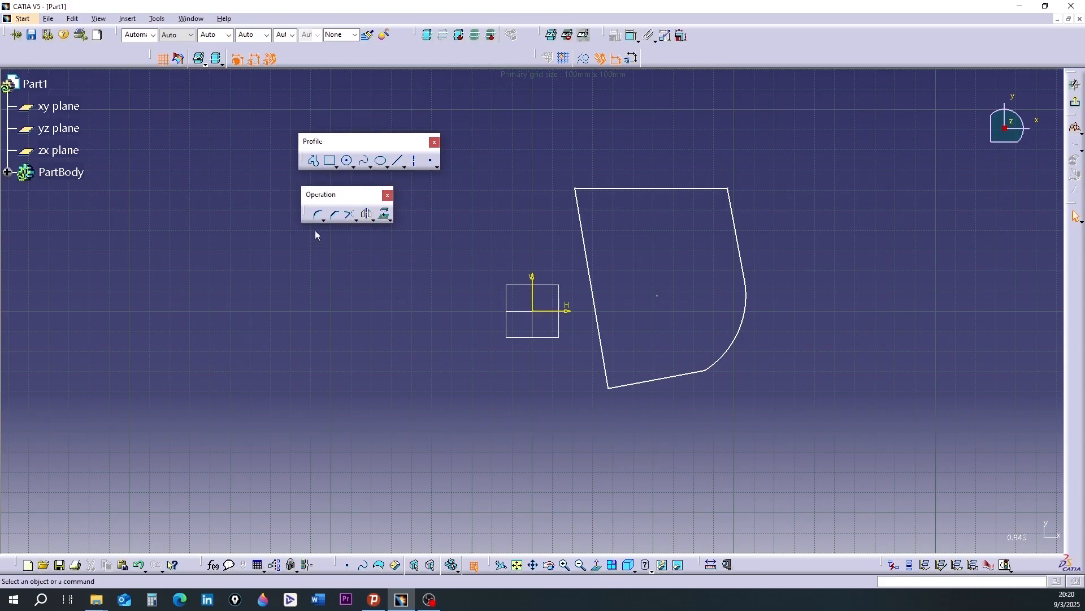
pyautogui.click(318, 215)
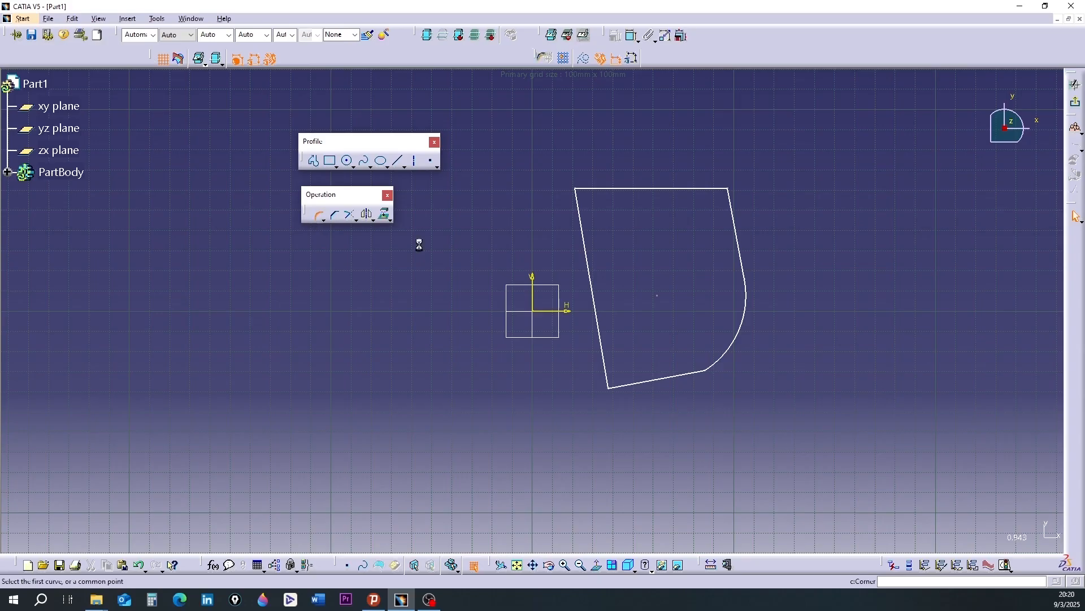
pyautogui.click(600, 189)
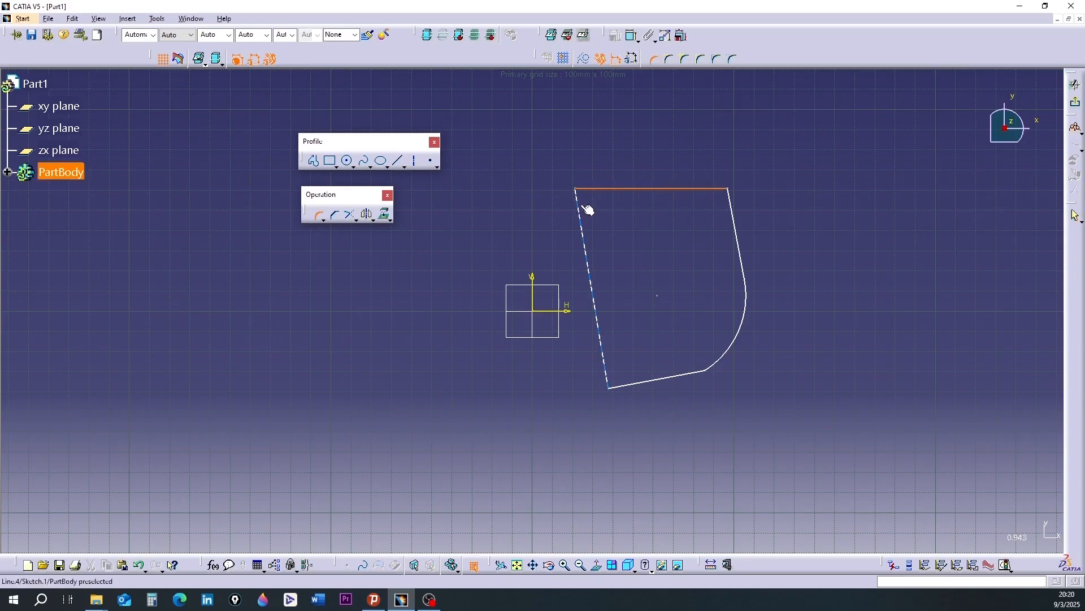
pyautogui.click(586, 210)
pyautogui.click(588, 209)
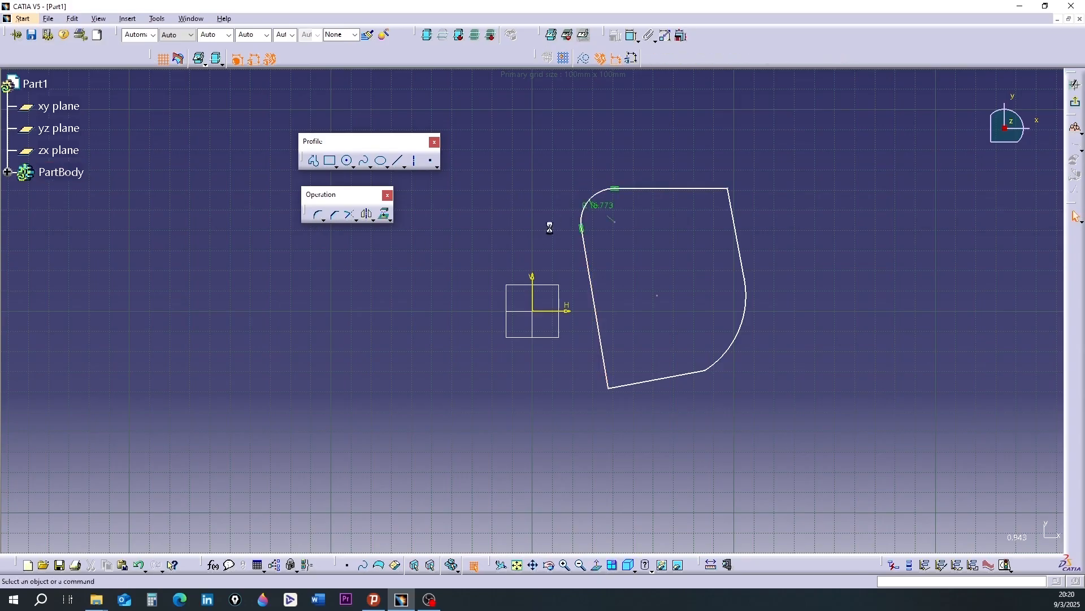
pyautogui.moveTo(611, 208); pyautogui.dragTo(573, 181)
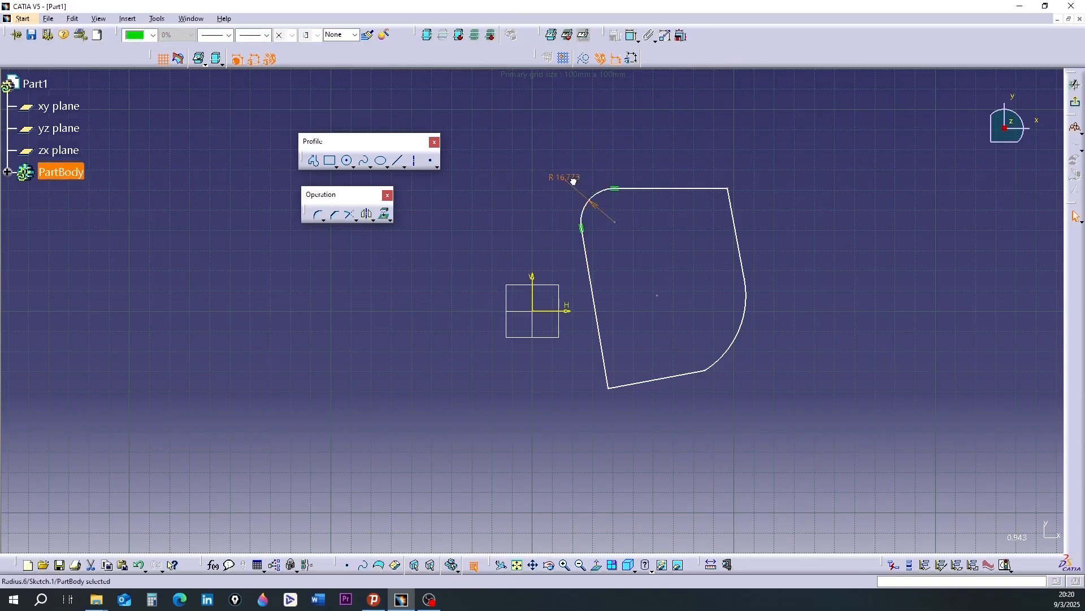
# Chamfer the profile's lower-left corner about 26.4 mm long at about 45.5°, and move its angle and length dimensions clear of the contour
pyautogui.click(337, 219)
pyautogui.click(628, 385)
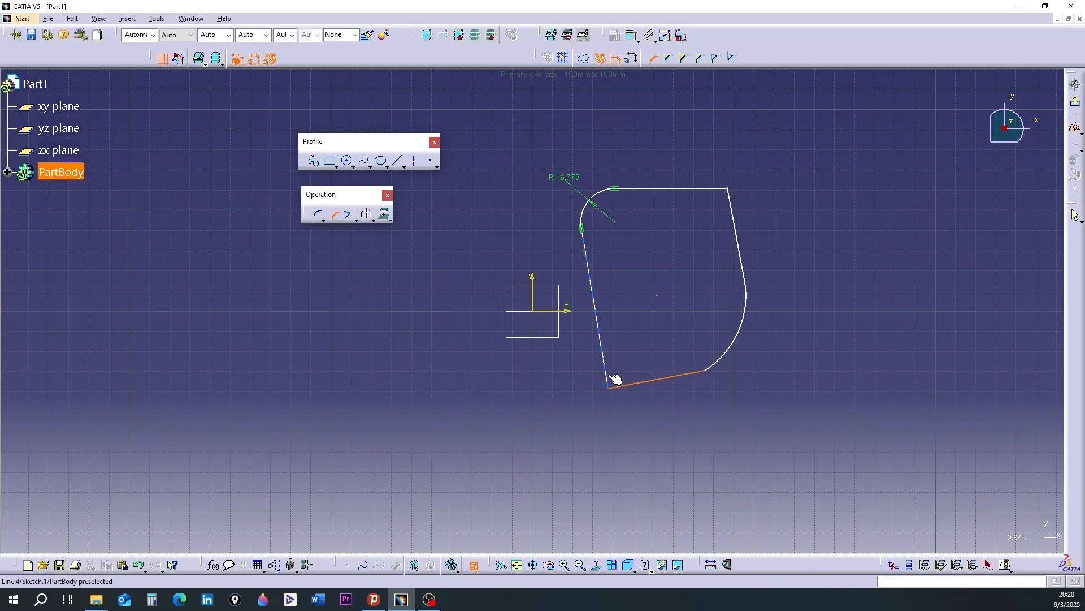
pyautogui.click(612, 379)
pyautogui.click(601, 376)
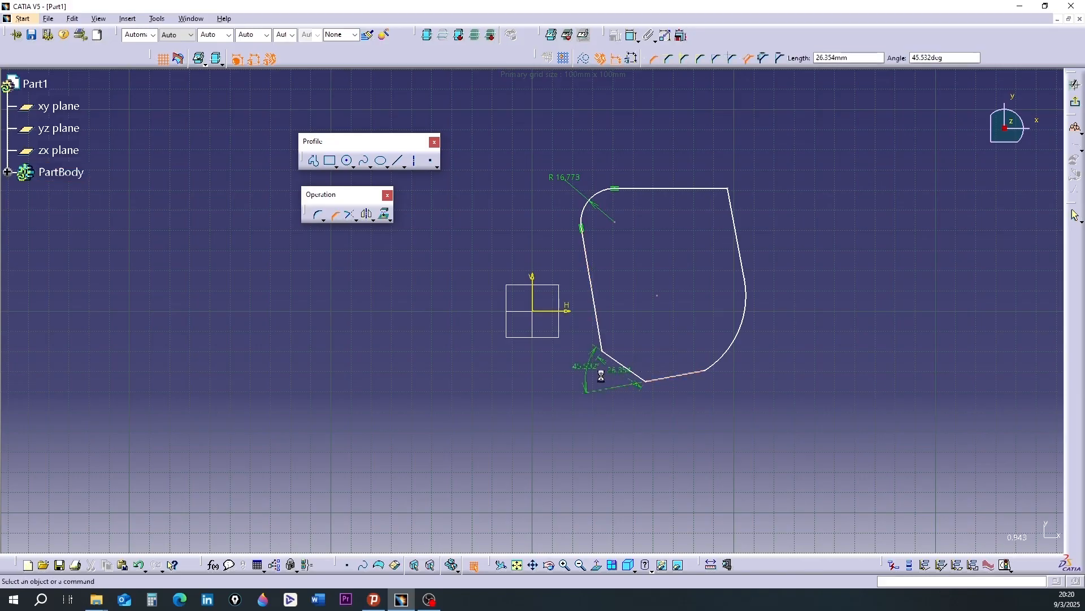
pyautogui.click(588, 366)
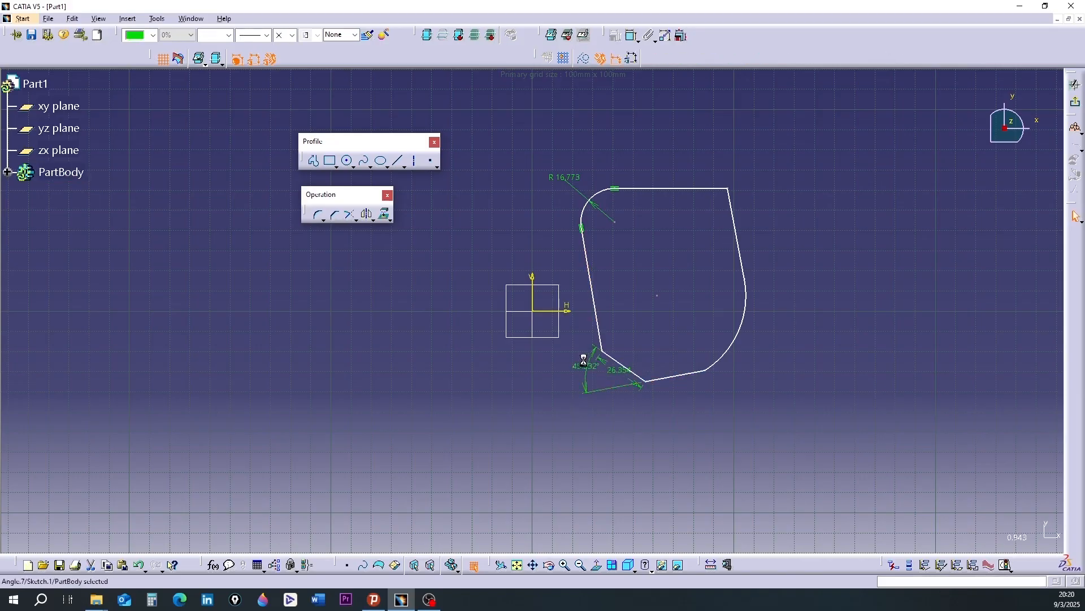
pyautogui.moveTo(584, 360); pyautogui.dragTo(581, 364)
pyautogui.moveTo(645, 388); pyautogui.dragTo(588, 431)
pyautogui.click(631, 429)
# Apply horizontal constraints to the profile's top and bottom edges
pyautogui.moveTo(608, 35); pyautogui.dragTo(324, 264)
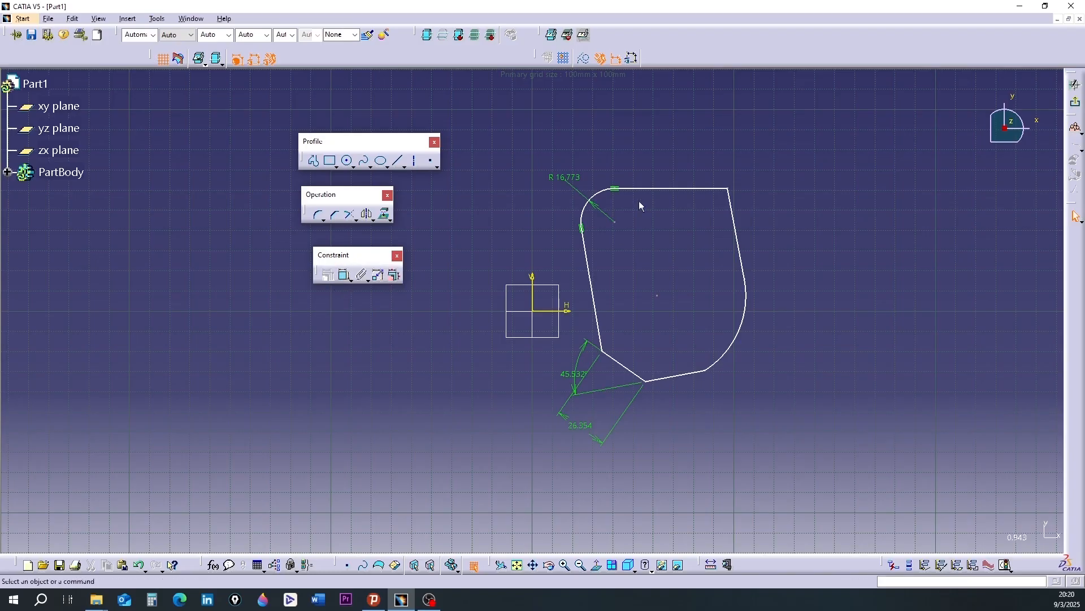
pyautogui.click(659, 188)
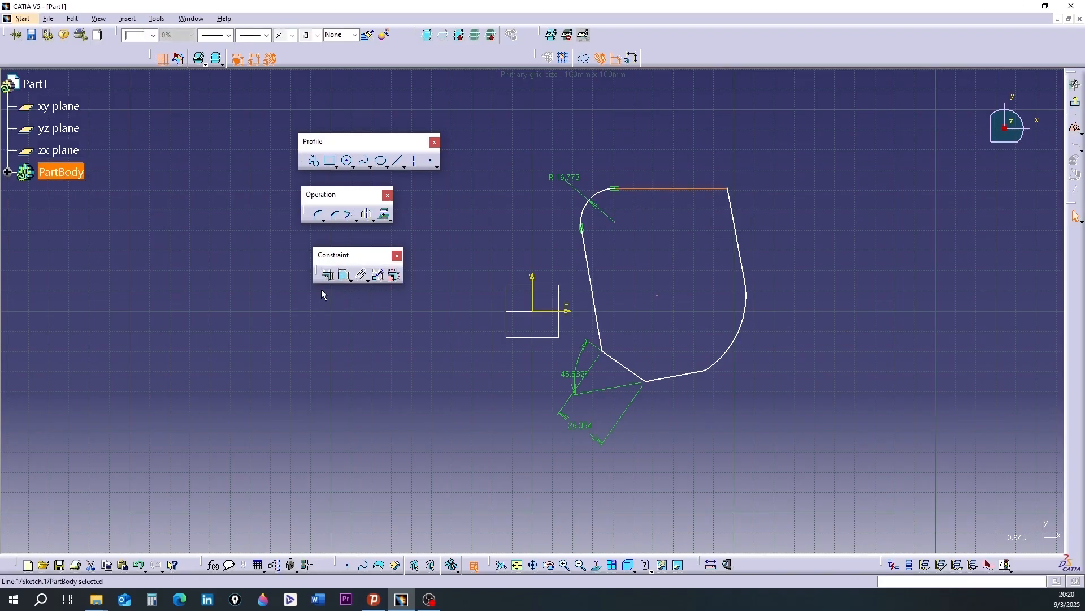
pyautogui.click(328, 275)
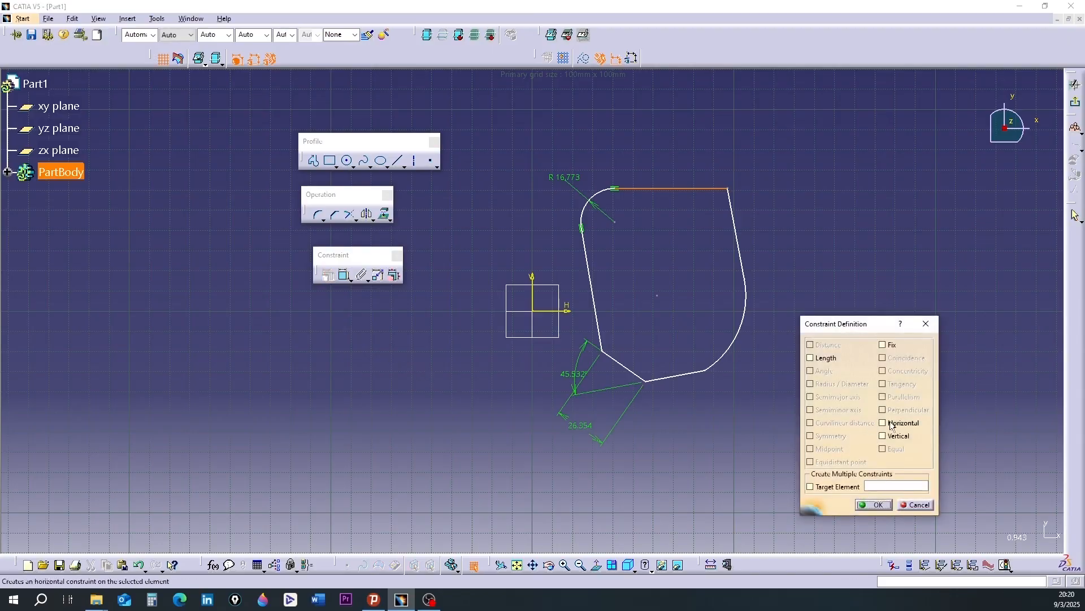
pyautogui.click(891, 425)
pyautogui.click(867, 503)
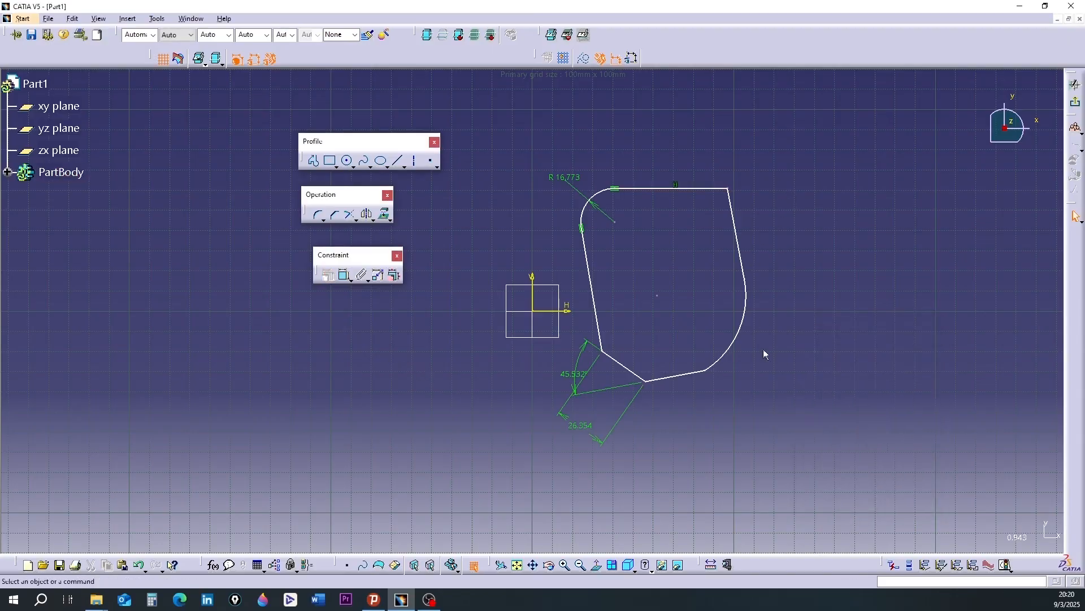
pyautogui.click(679, 376)
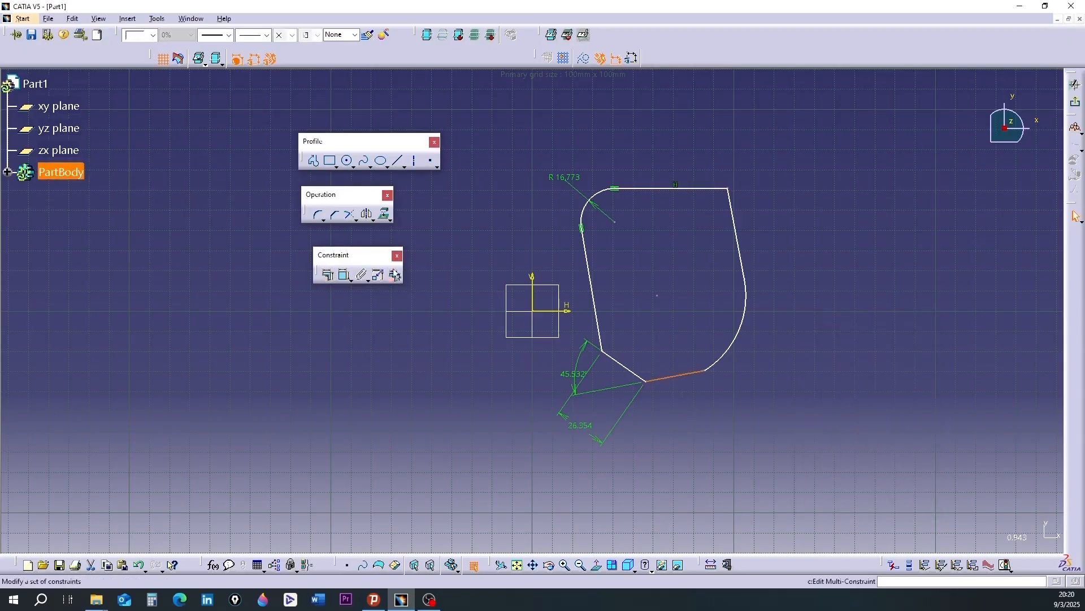
pyautogui.click(327, 277)
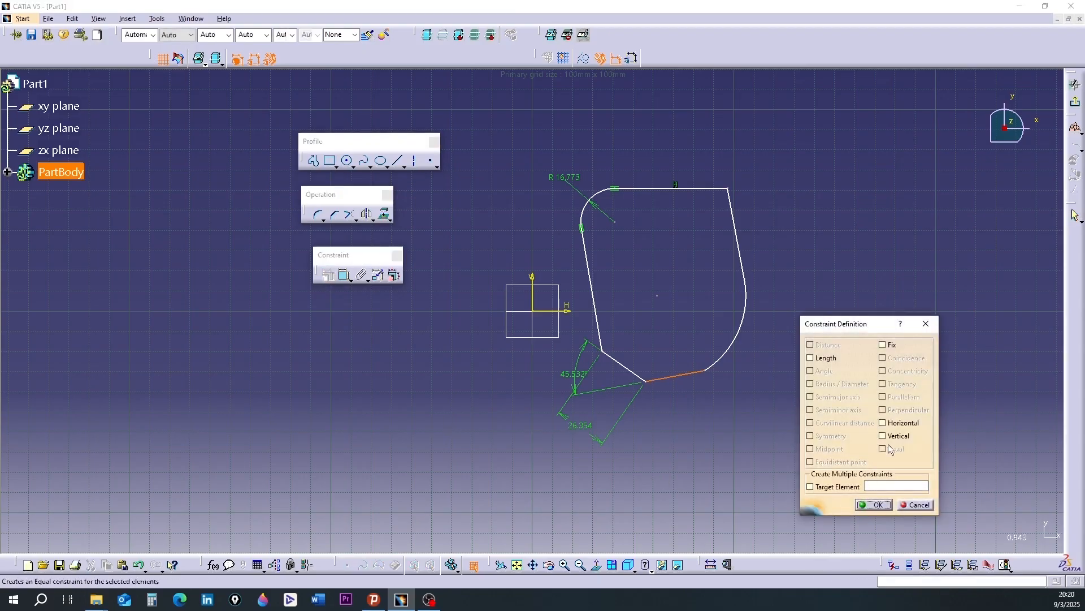
pyautogui.click(896, 426)
pyautogui.click(880, 505)
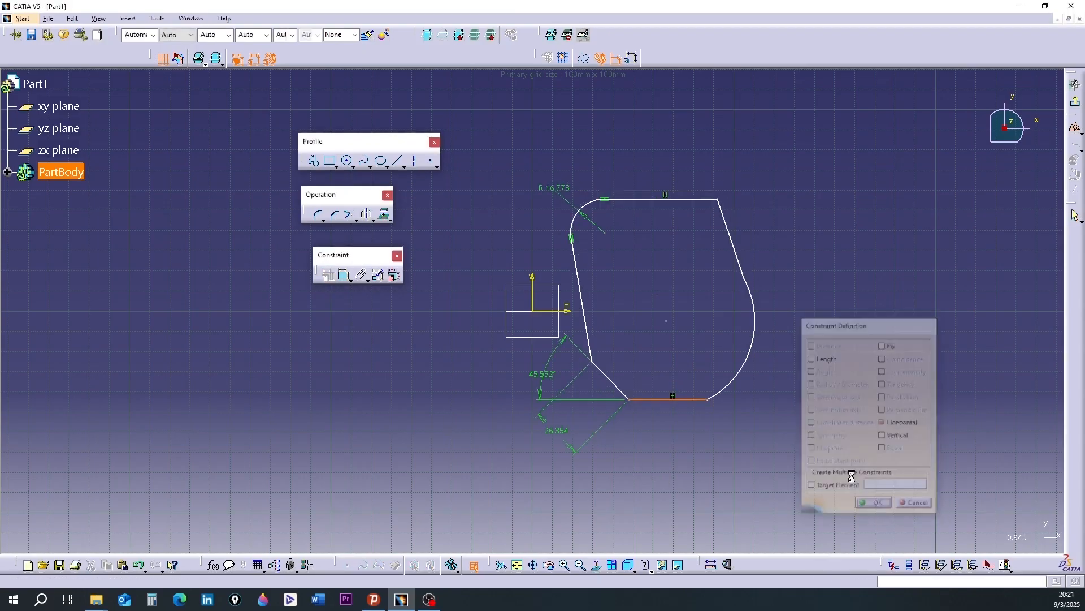
# Apply vertical constraints to the profile's left and right edges
pyautogui.click(584, 310)
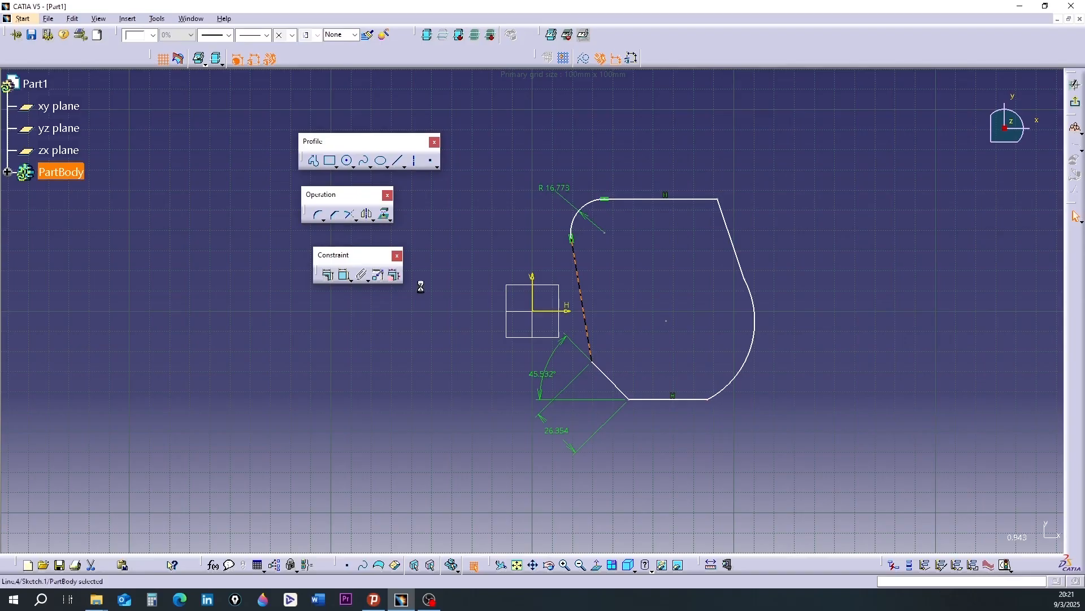
pyautogui.click(327, 275)
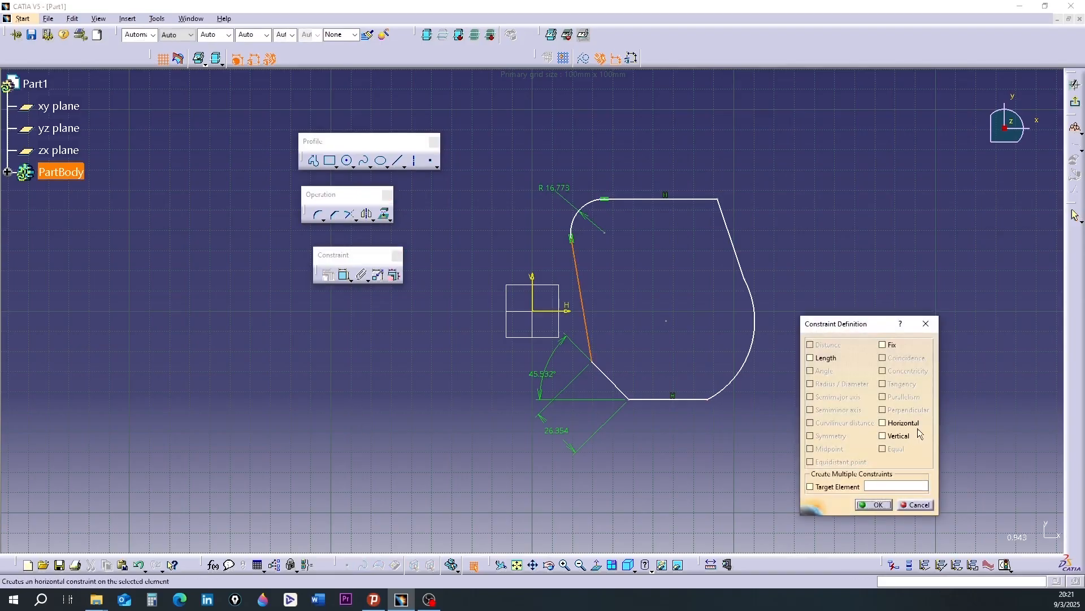
pyautogui.click(897, 437)
pyautogui.click(884, 507)
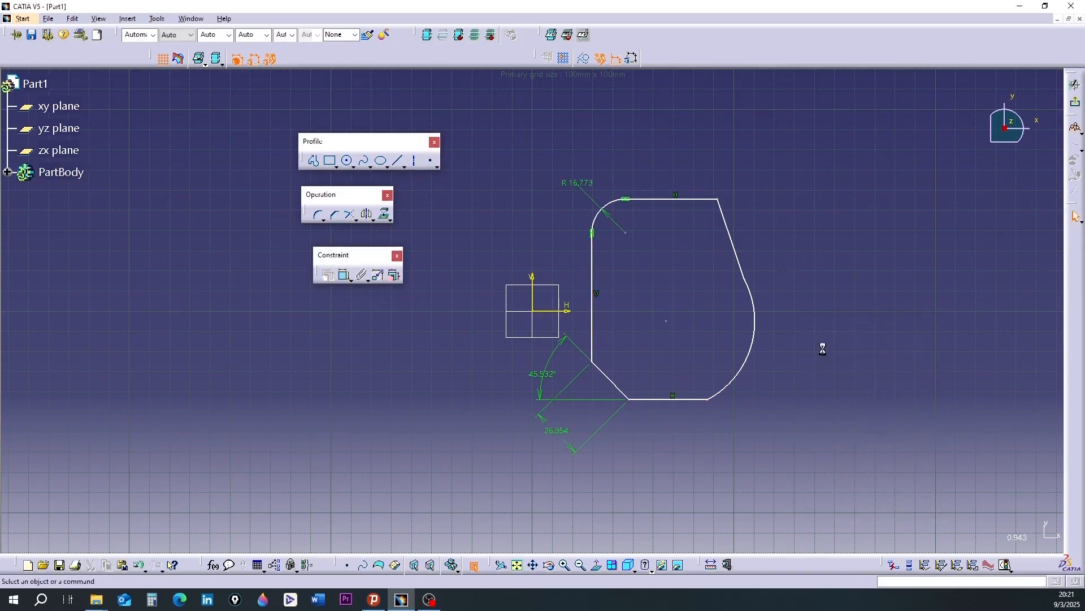
pyautogui.click(733, 244)
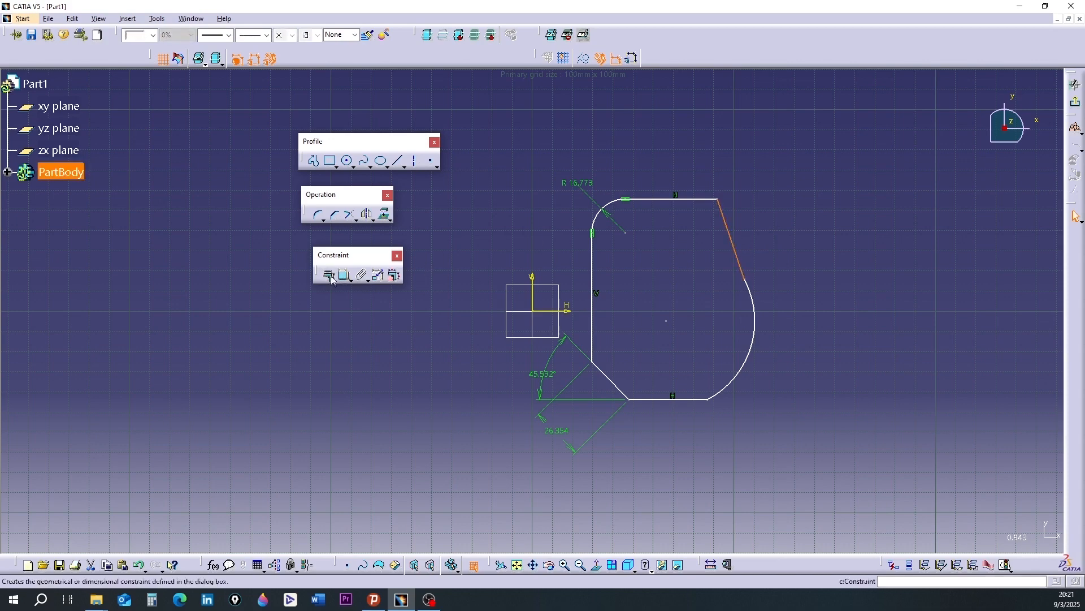
pyautogui.click(328, 275)
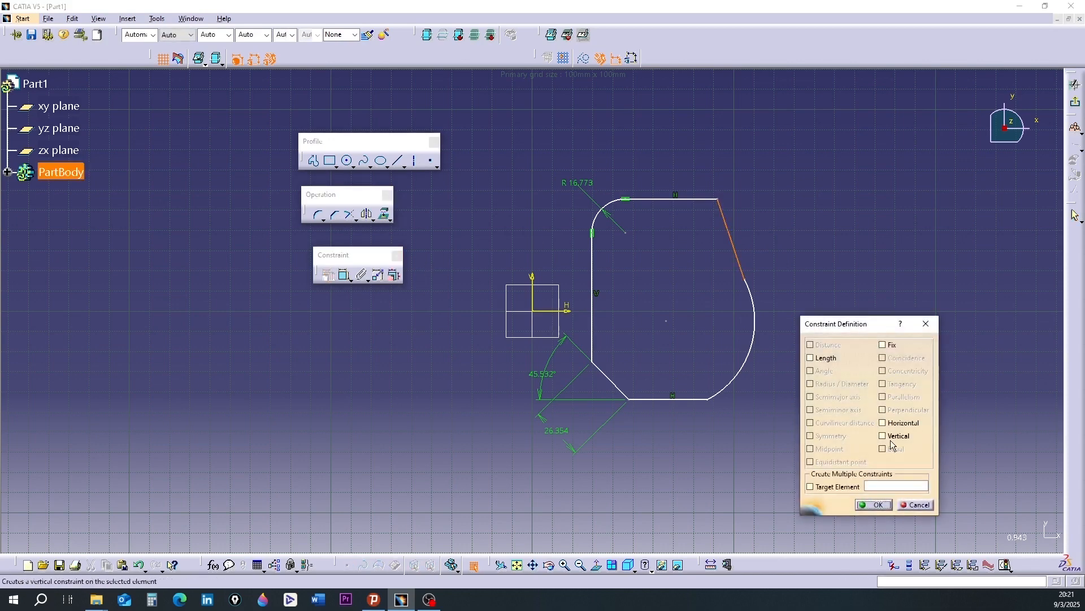
pyautogui.click(895, 438)
pyautogui.click(876, 505)
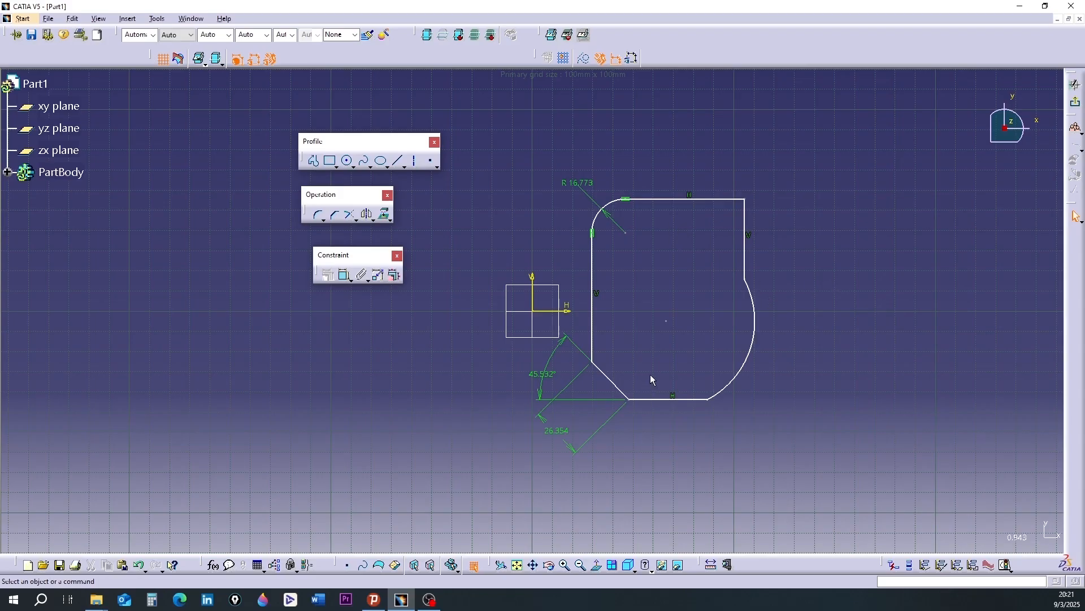
# Make the lower-right arc tangent to the vertical right edge
pyautogui.click(753, 299)
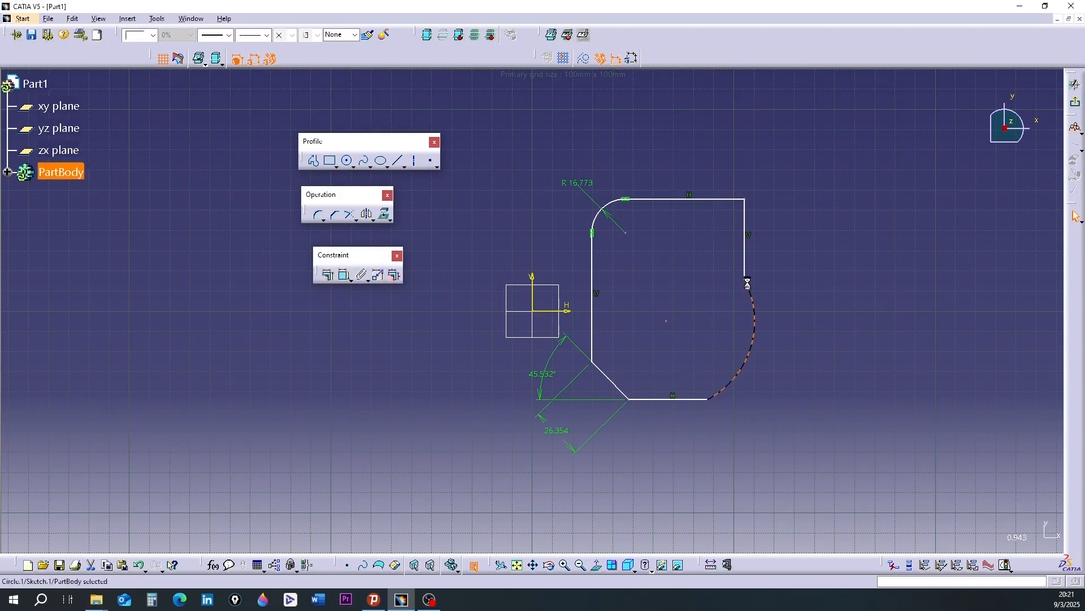
pyautogui.keyDown('ctrl'); pyautogui.click(744, 270); pyautogui.keyUp('ctrl')
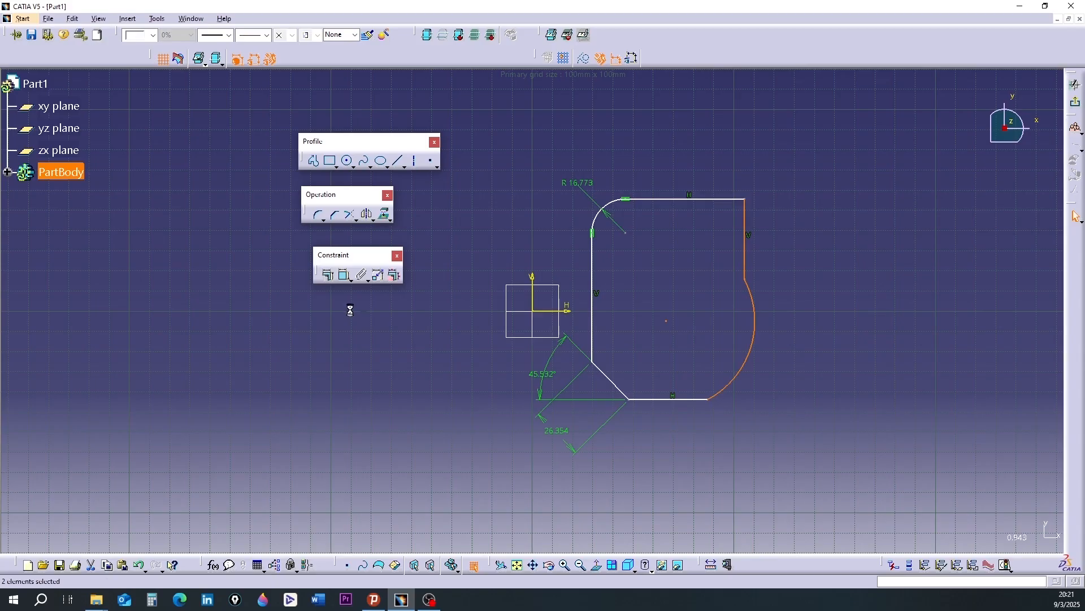
pyautogui.click(329, 275)
pyautogui.click(883, 383)
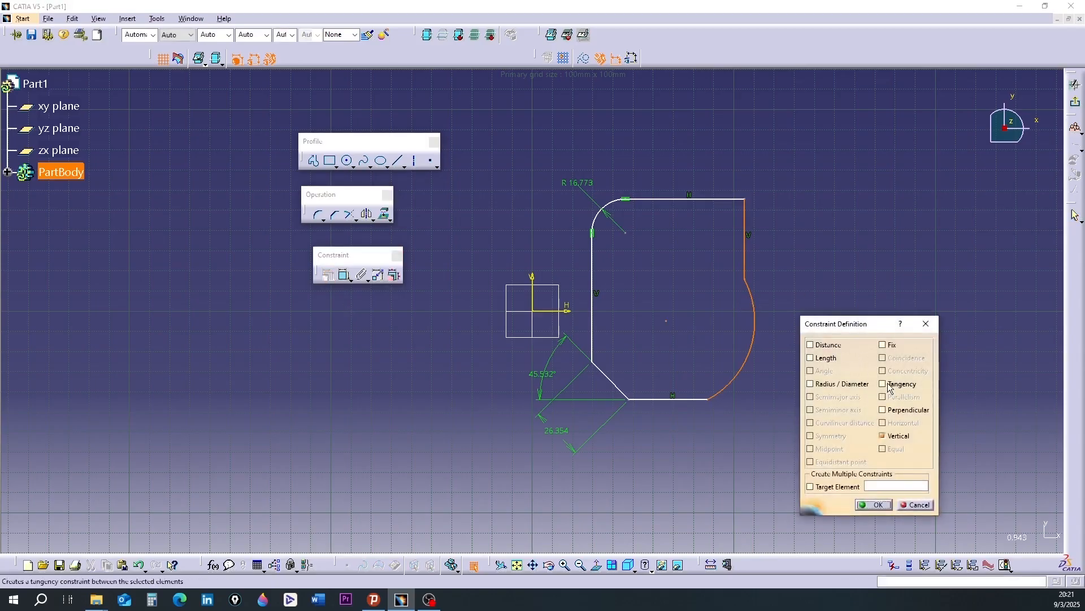
pyautogui.click(876, 504)
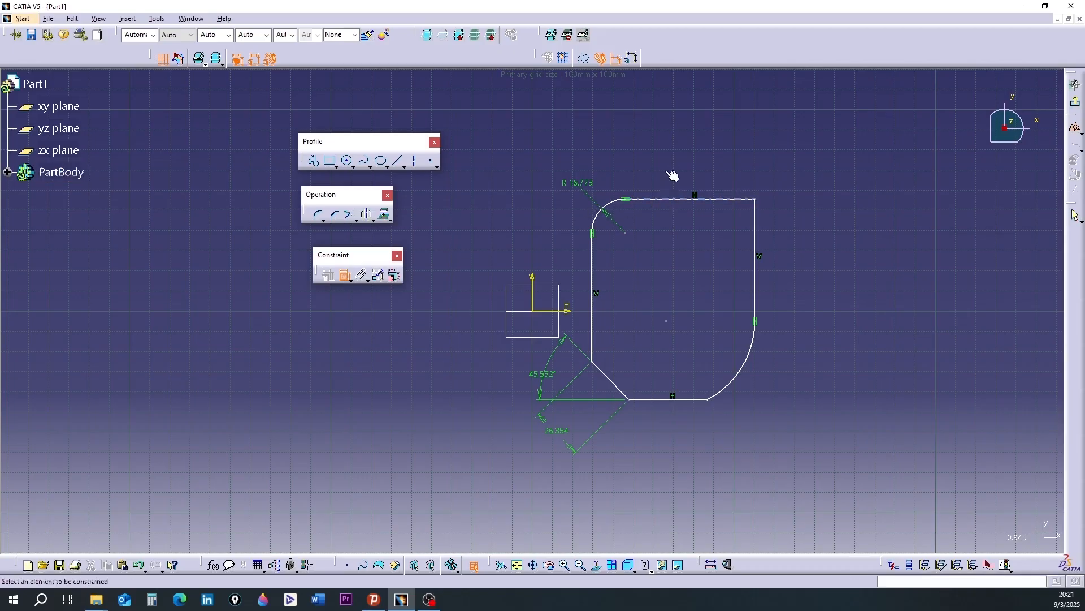
# Dimension the lengths of the profile's horizontal top edge and vertical right edge, placing both dimensions outside the contour
pyautogui.click(673, 199)
pyautogui.click(681, 162)
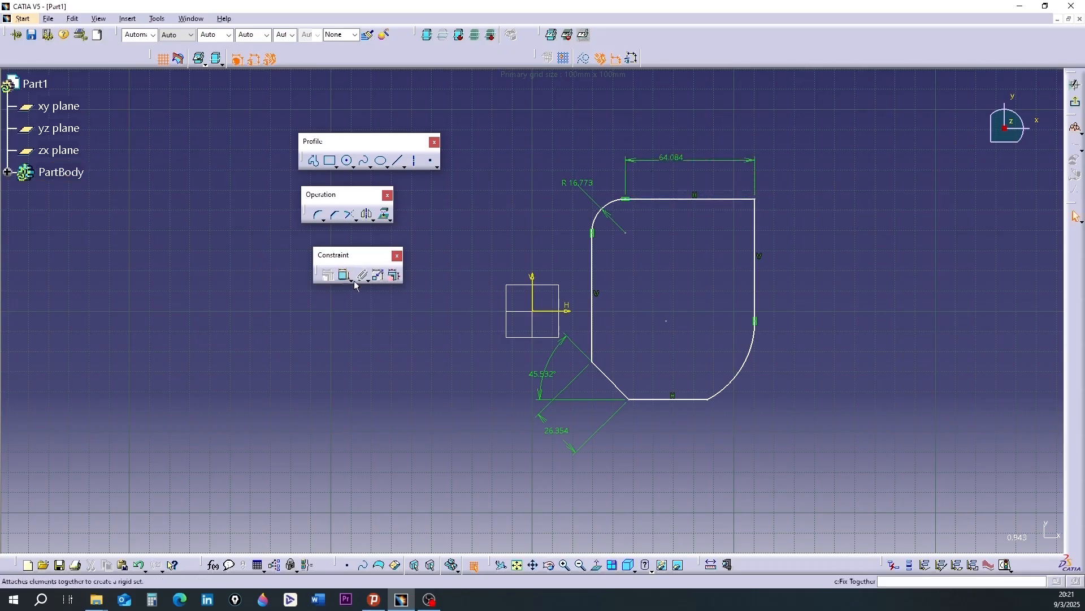
pyautogui.click(757, 243)
pyautogui.click(788, 255)
# Dimension the lower-right arc's radius and the length of the profile's bottom edge
pyautogui.click(739, 370)
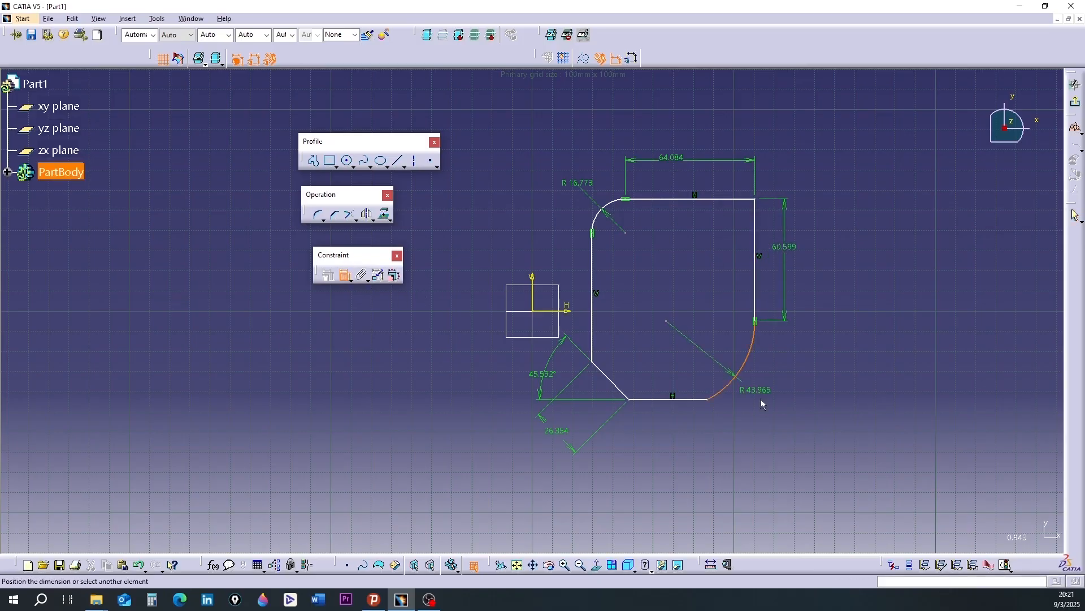
pyautogui.click(778, 395)
pyautogui.click(343, 274)
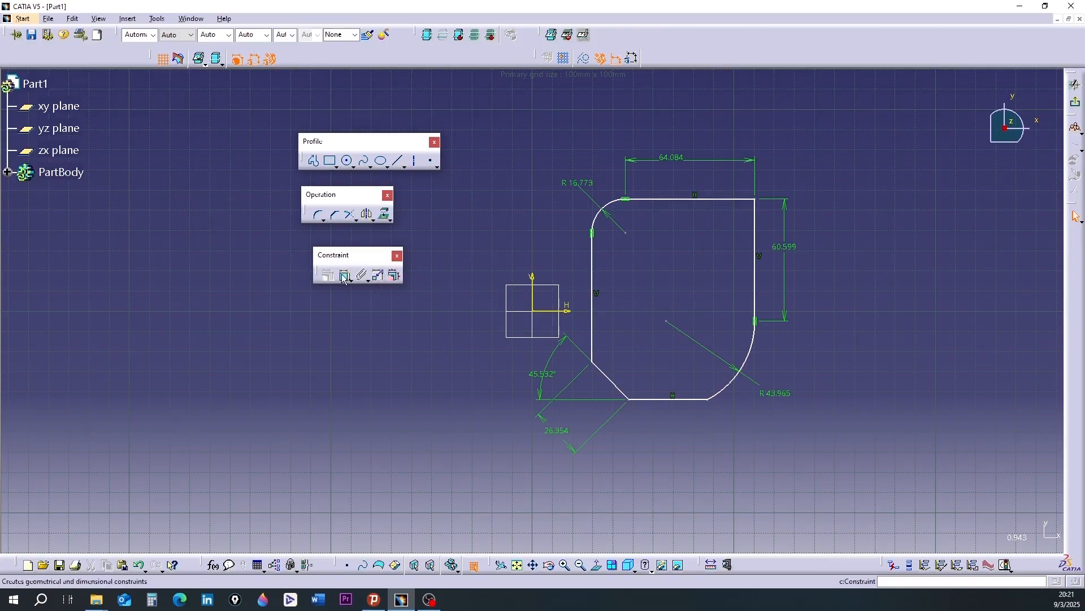
pyautogui.click(662, 399)
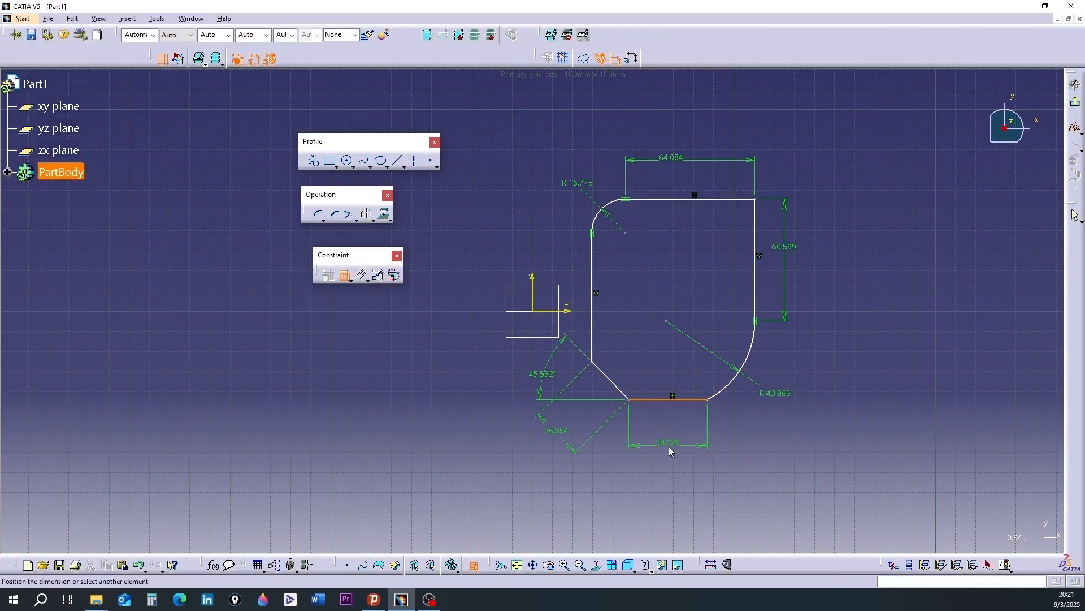
pyautogui.click(669, 446)
# Dimension the distance from the profile's left edge to the vertical sketch axis
pyautogui.click(346, 280)
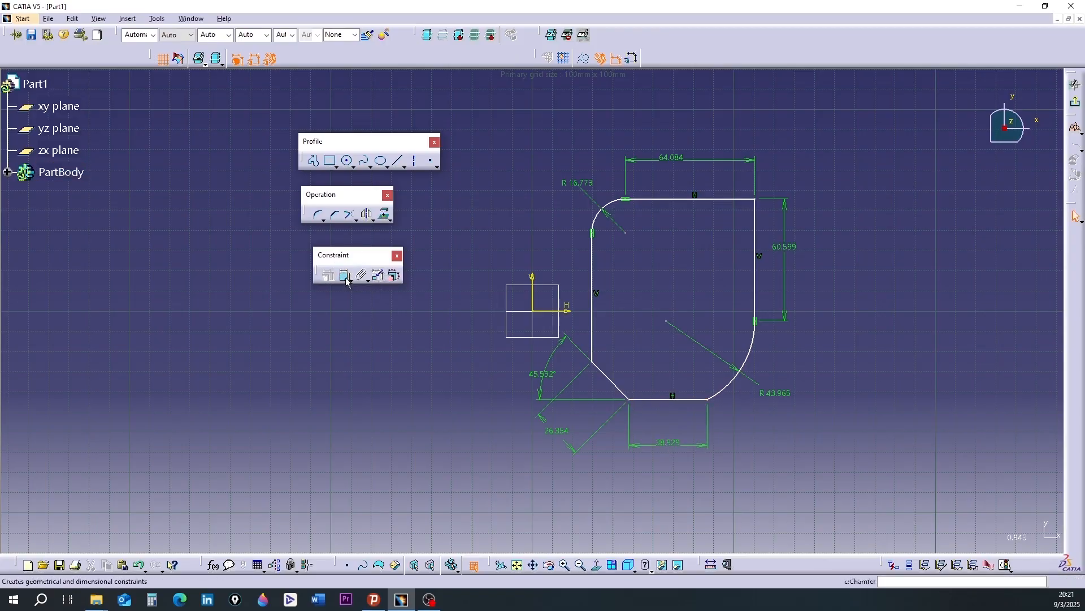
pyautogui.click(600, 273)
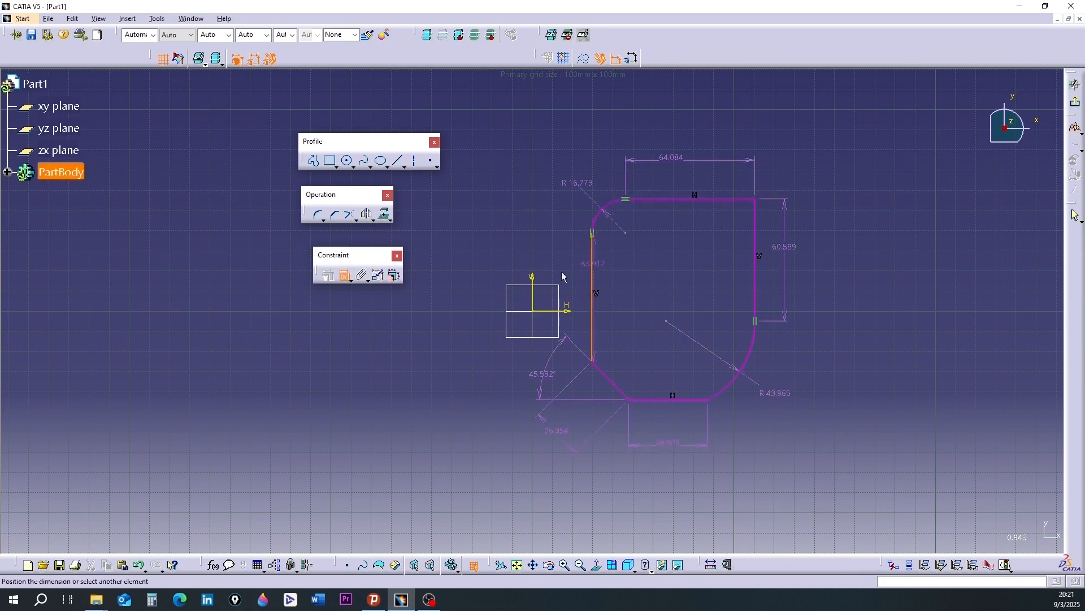
pyautogui.click(532, 288)
pyautogui.click(548, 244)
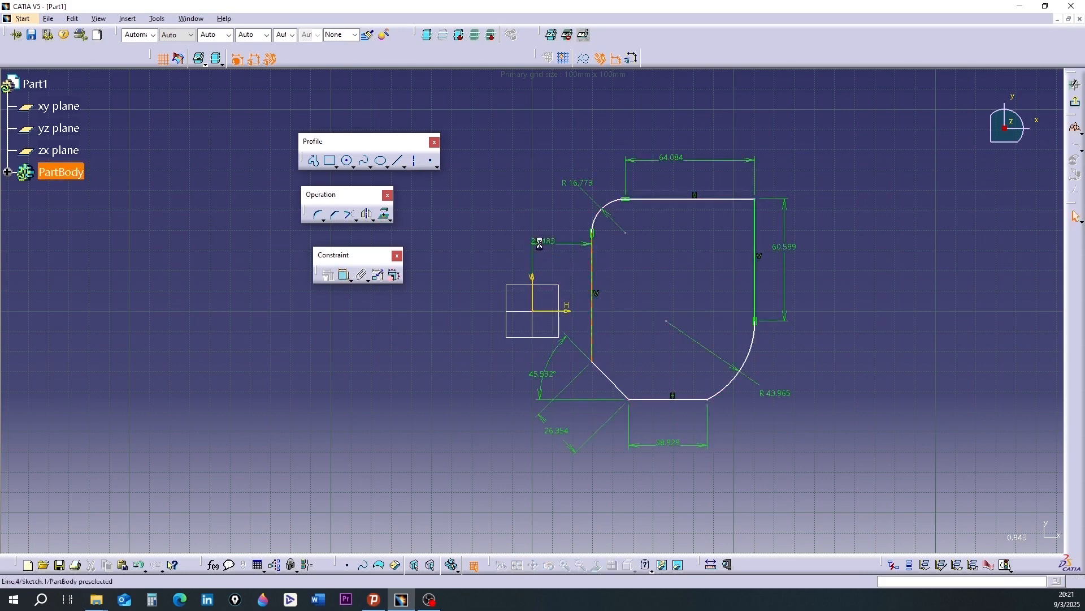
# Dimension the distance from the profile's bottom edge to the horizontal sketch axis, placing it left of the origin
pyautogui.click(344, 276)
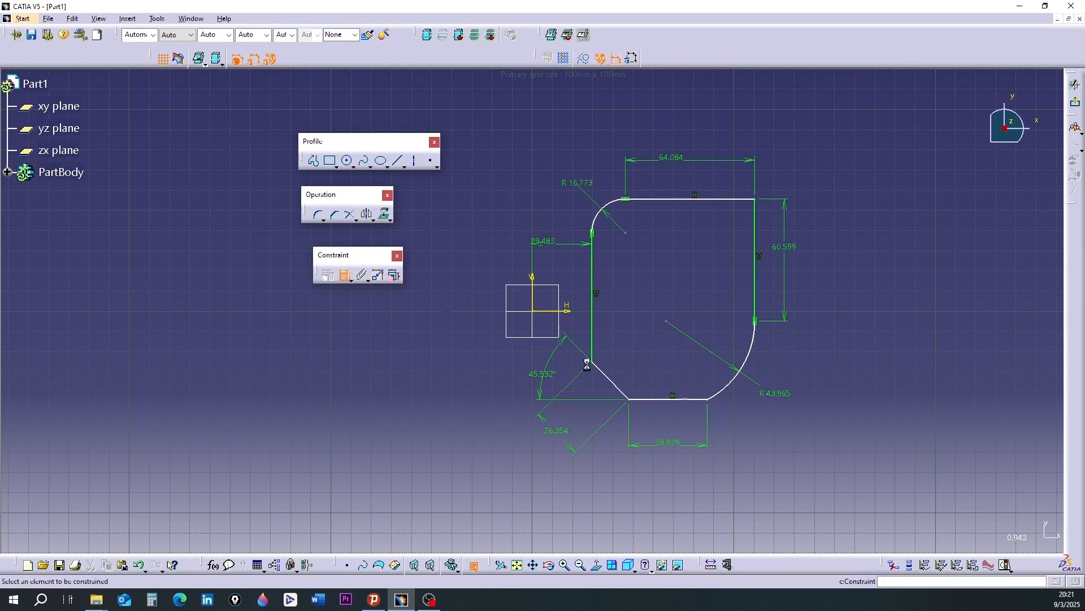
pyautogui.click(659, 400)
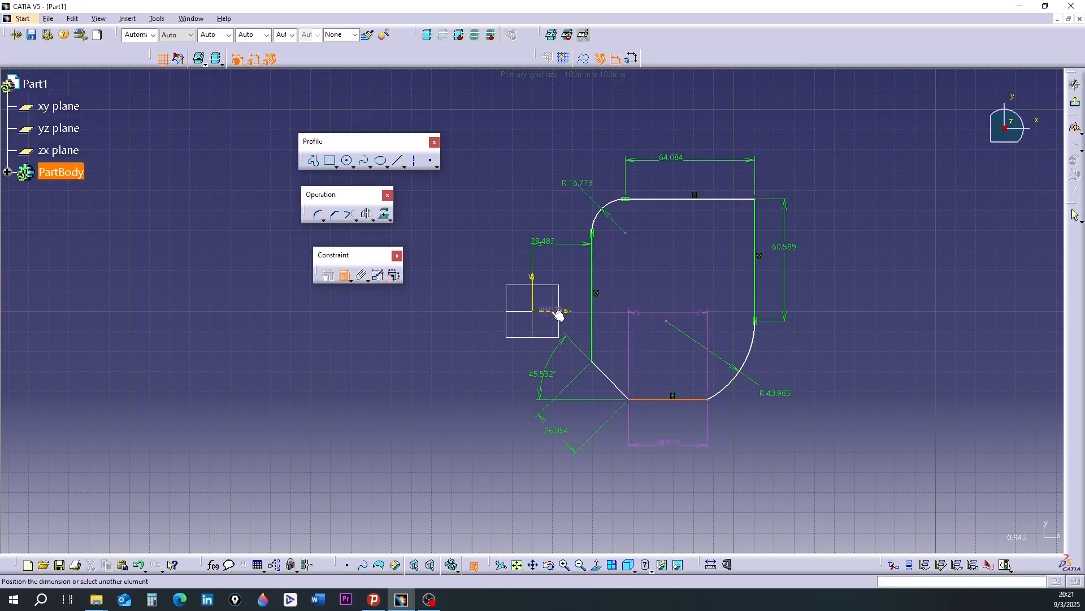
pyautogui.click(558, 311)
pyautogui.click(455, 358)
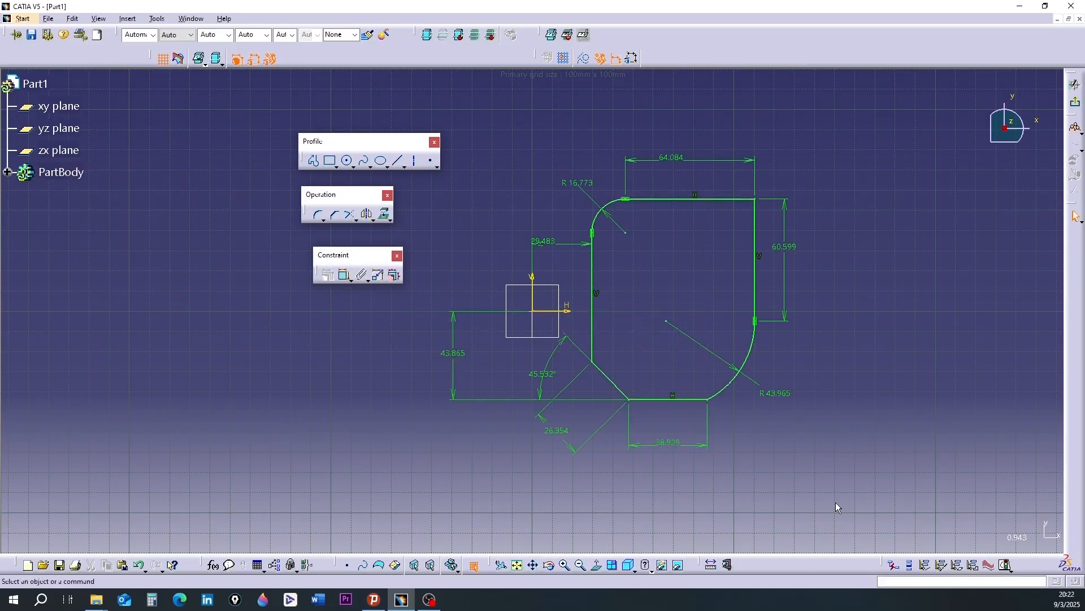
# Sketch a hexagon below and right of the origin with an incircle radius of about 23 mm
pyautogui.moveTo(535, 57); pyautogui.dragTo(311, 481)
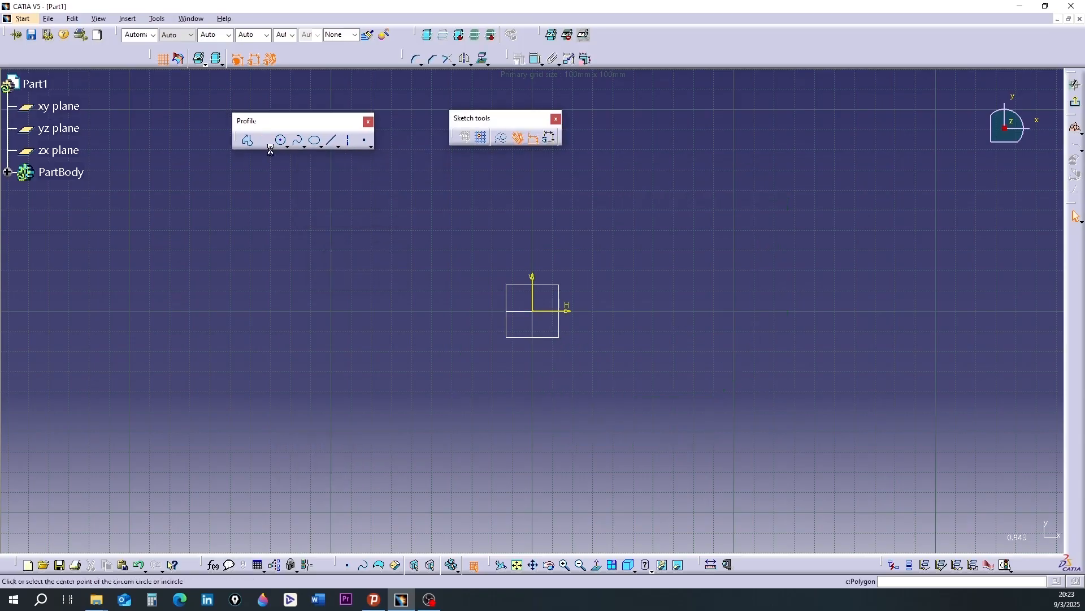
pyautogui.click(264, 140)
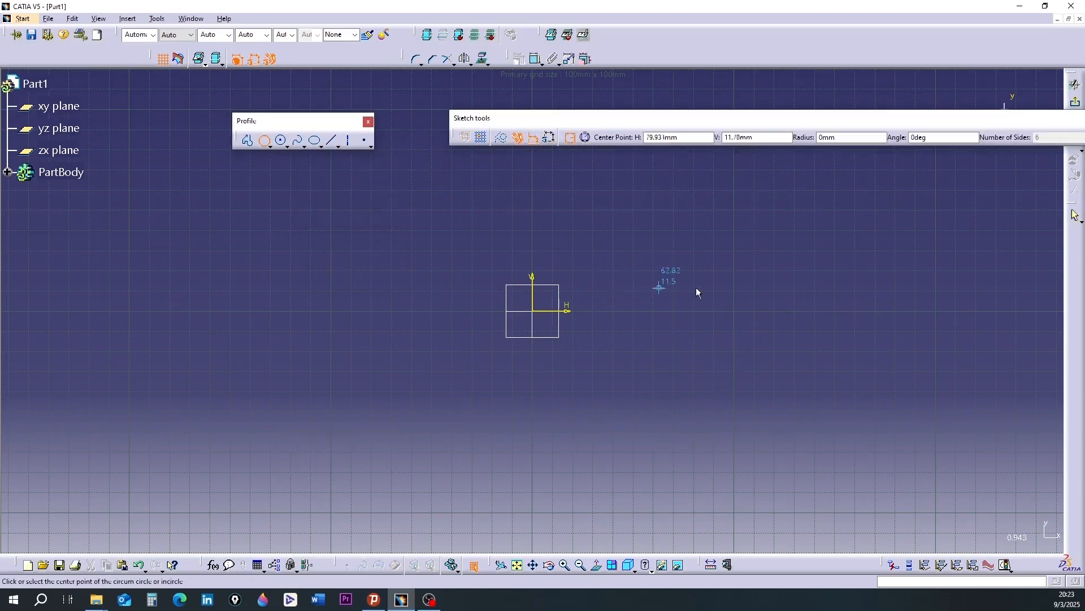
pyautogui.moveTo(826, 117)
pyautogui.mouseDown()
pyautogui.moveTo(595, 189)
pyautogui.moveTo(558, 171)
pyautogui.mouseUp()
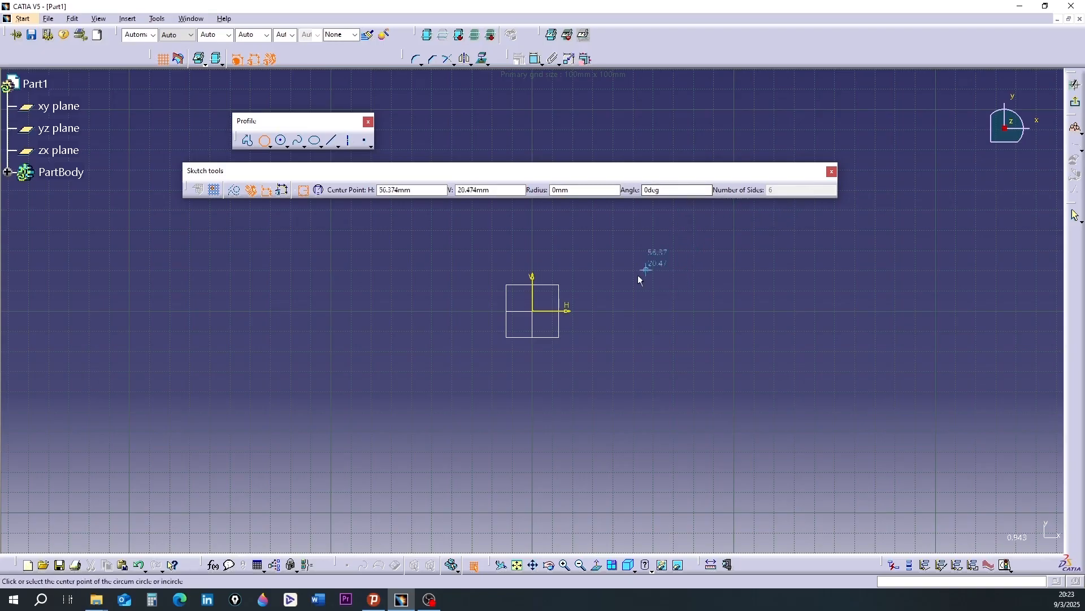
pyautogui.click(699, 374)
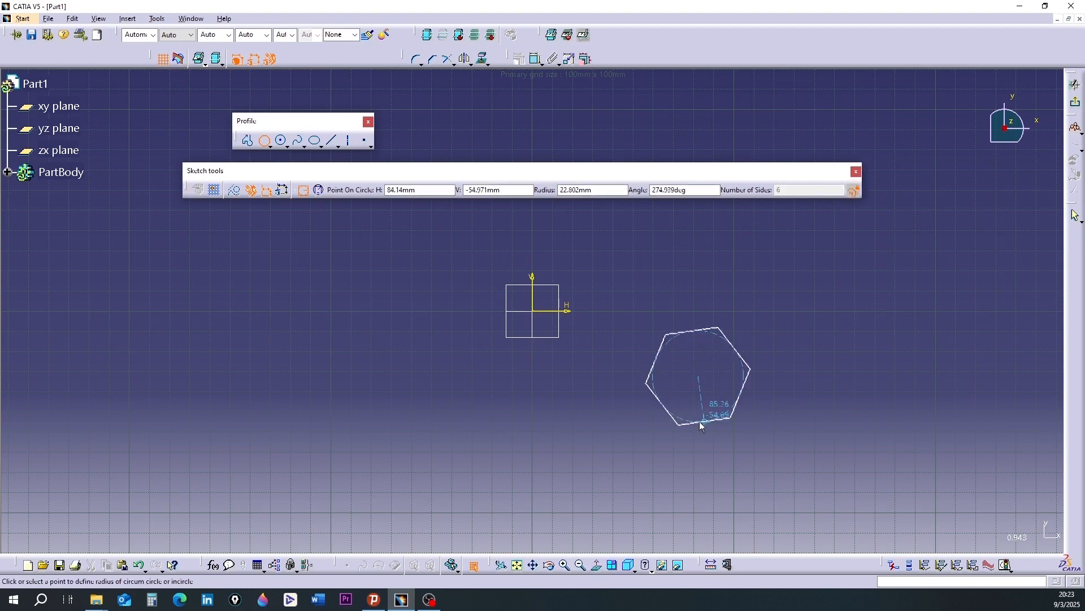
pyautogui.click(701, 423)
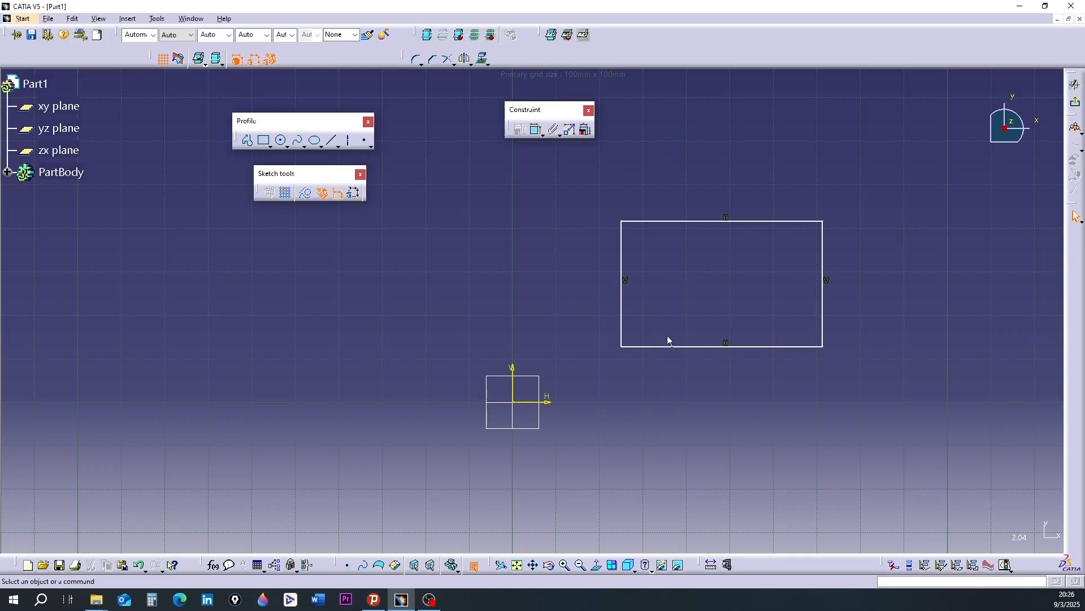
# Dimension the rectangle's top edge and set its length to 45 mm
pyautogui.click(537, 139)
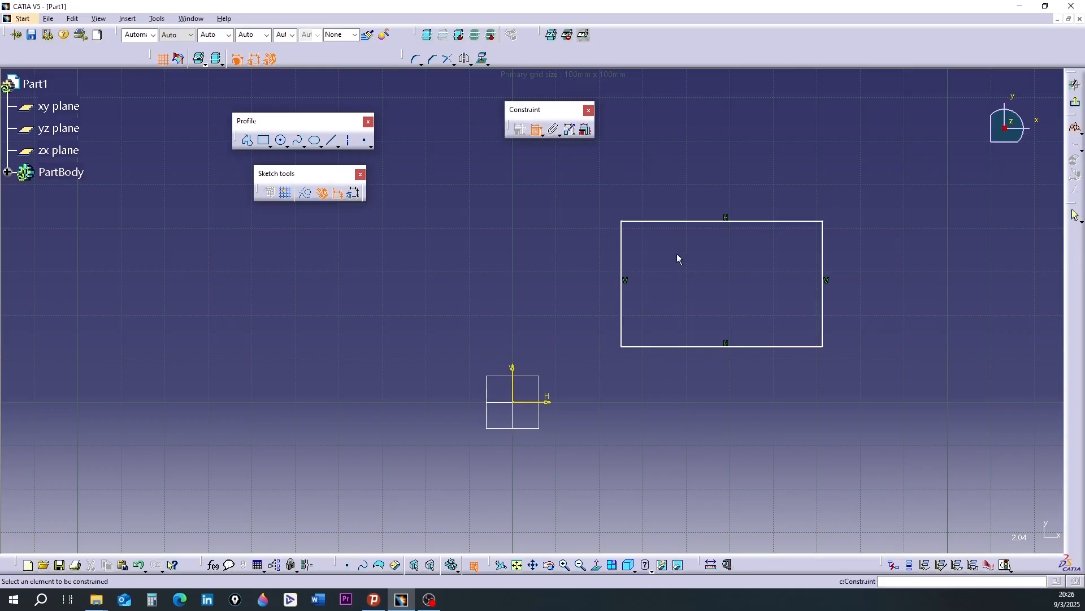
pyautogui.click(706, 224)
pyautogui.click(700, 190)
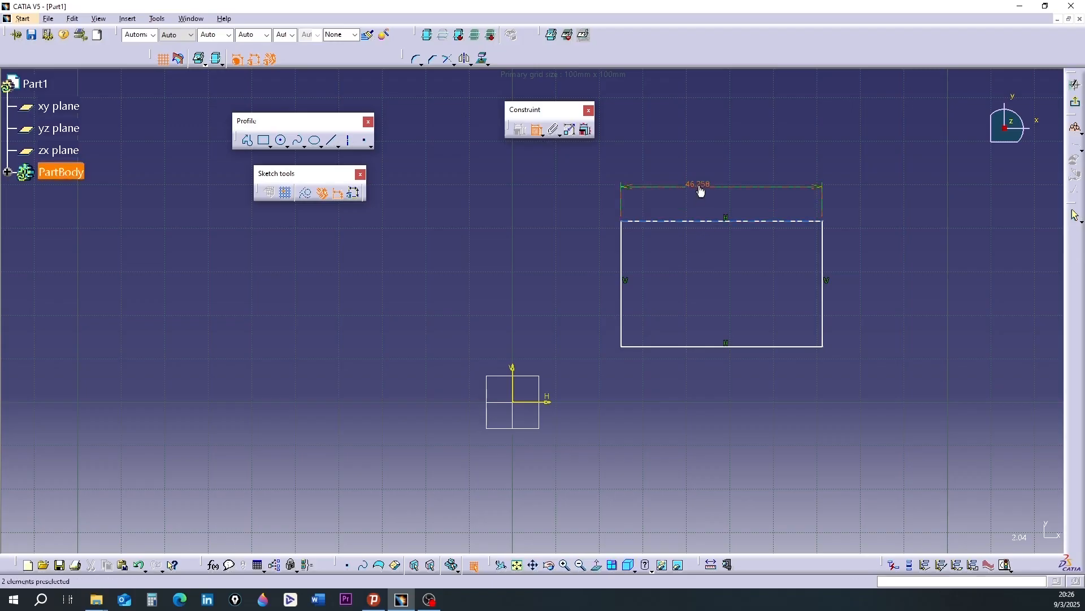
pyautogui.doubleClick(701, 190)
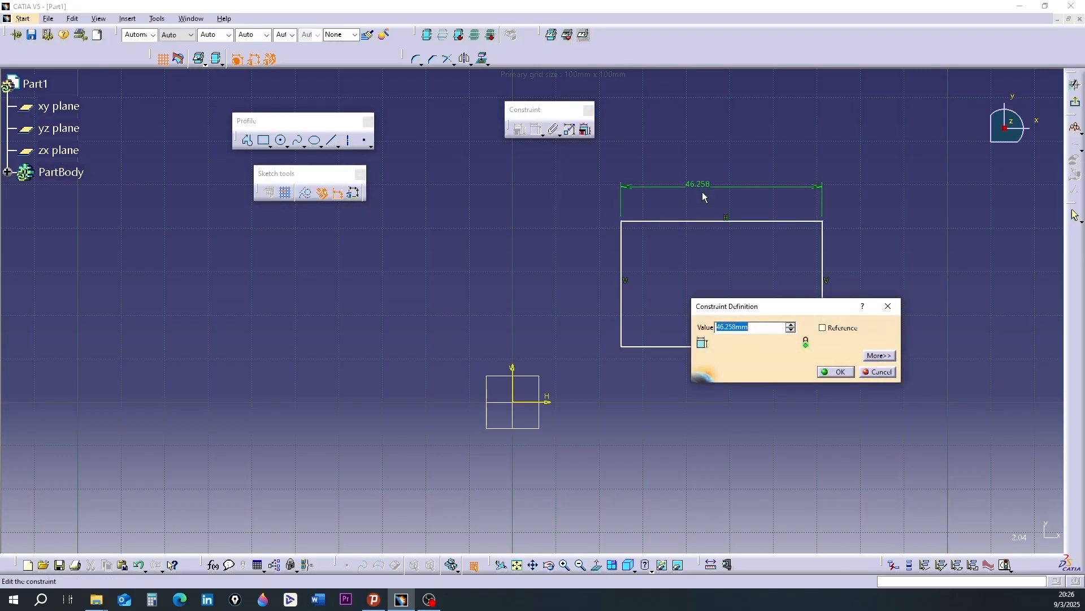
pyautogui.write('45')
pyautogui.press('Return')
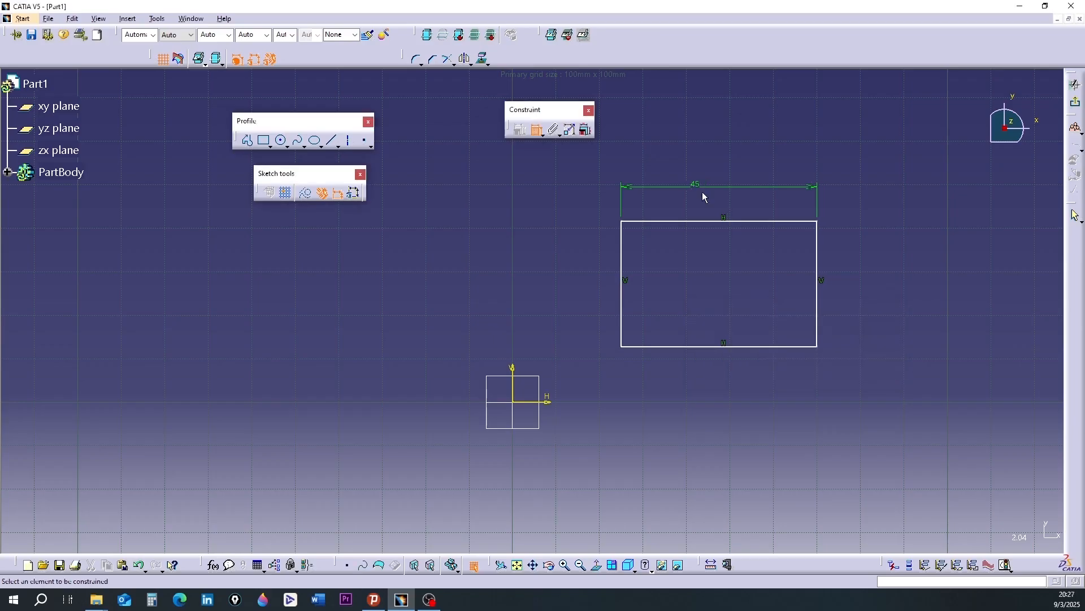
# Dimension the rectangle's right edge and set the height to 15 mm
pyautogui.click(819, 304)
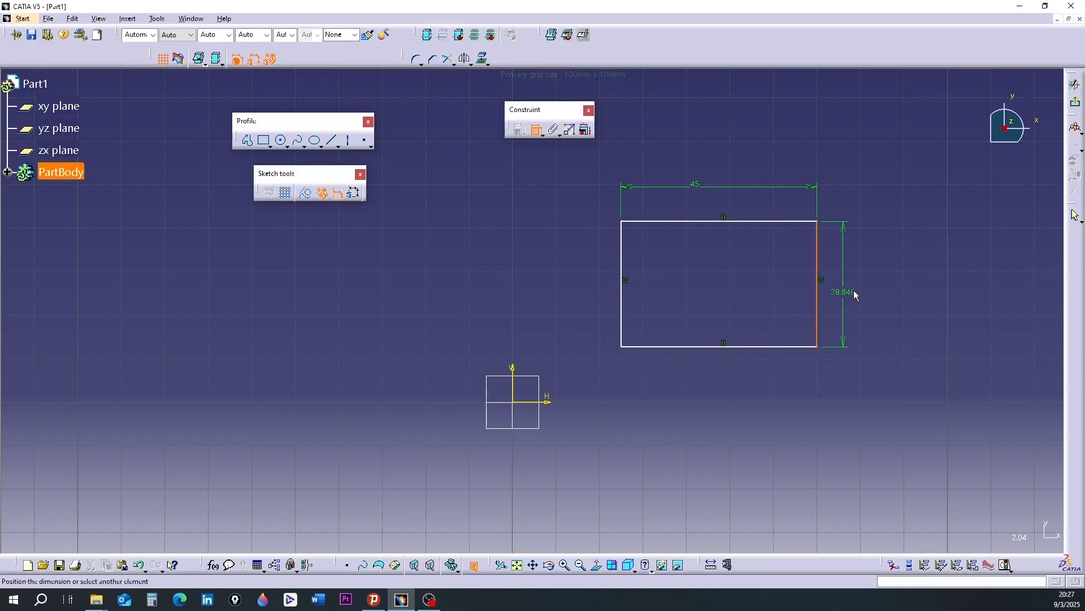
pyautogui.click(854, 294)
pyautogui.doubleClick(848, 290)
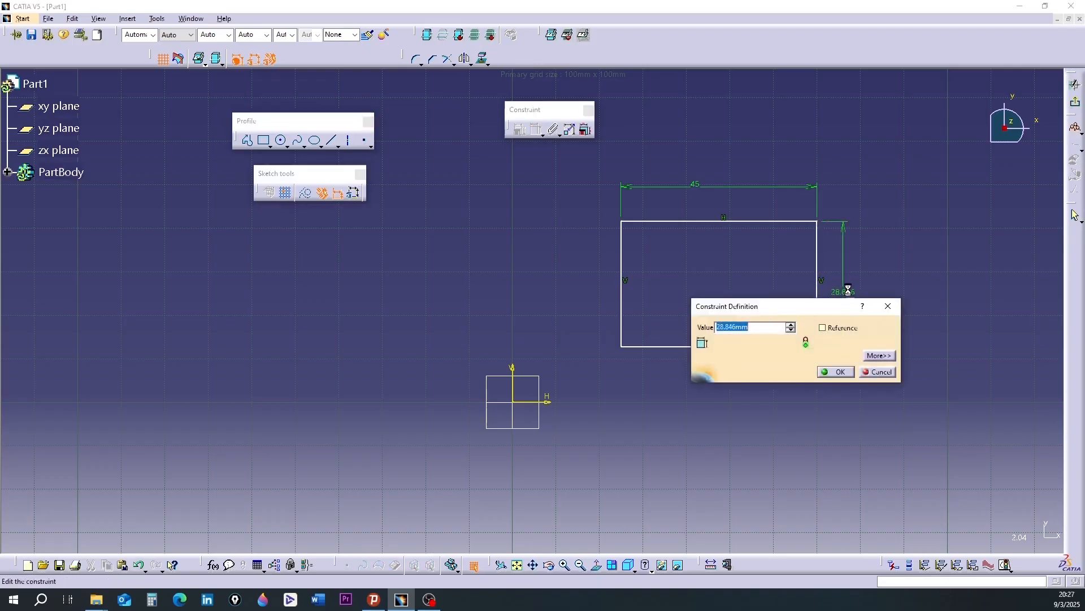
pyautogui.write('15')
pyautogui.click(838, 371)
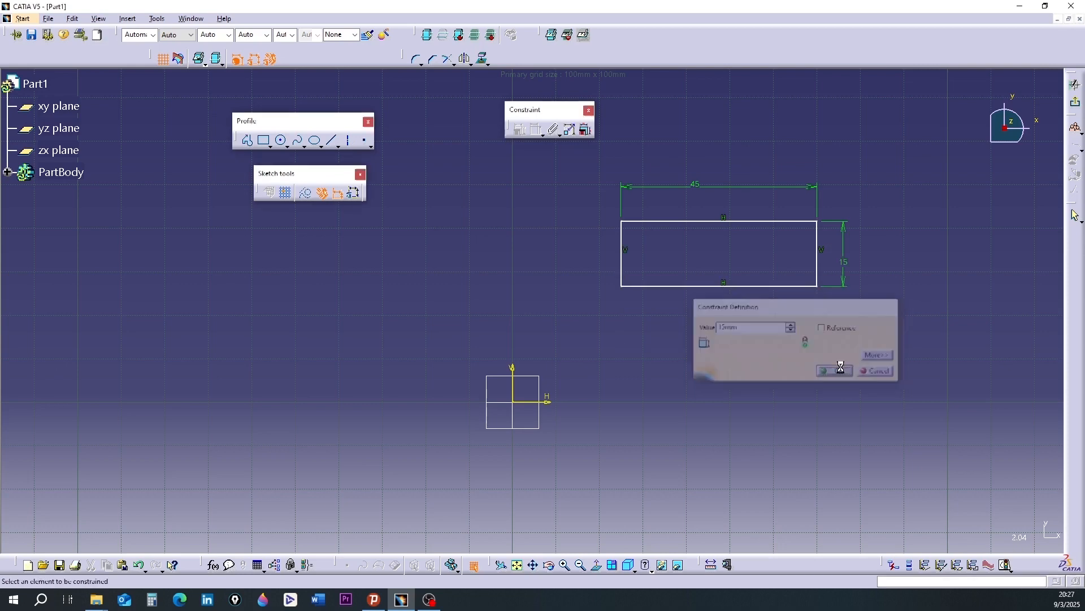
# Constrain the rectangle's left edge to a distance of 25 mm from the vertical sketch axis
pyautogui.click(621, 267)
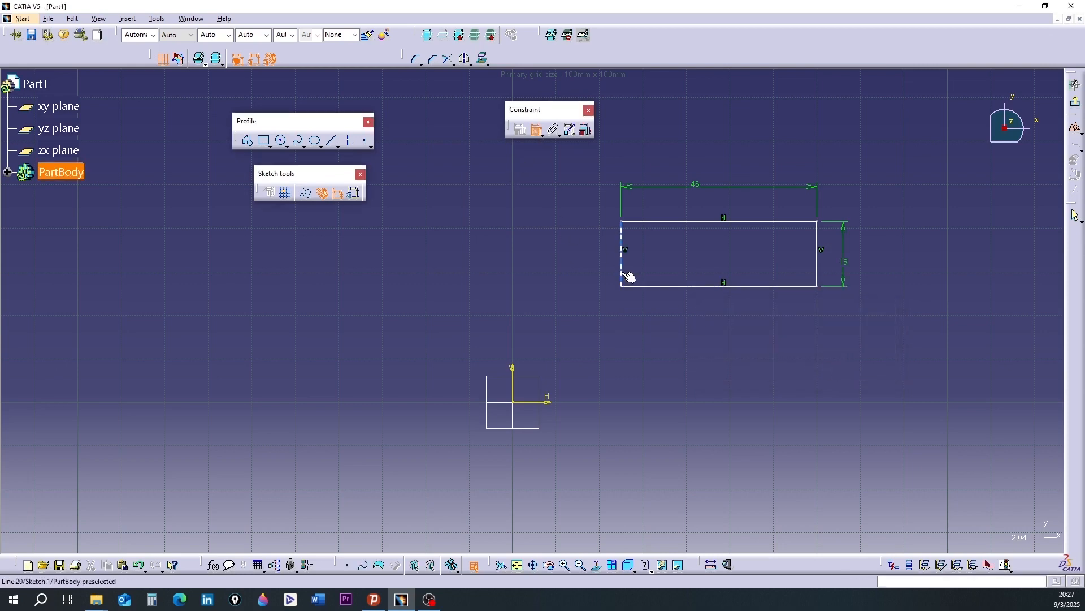
pyautogui.click(514, 389)
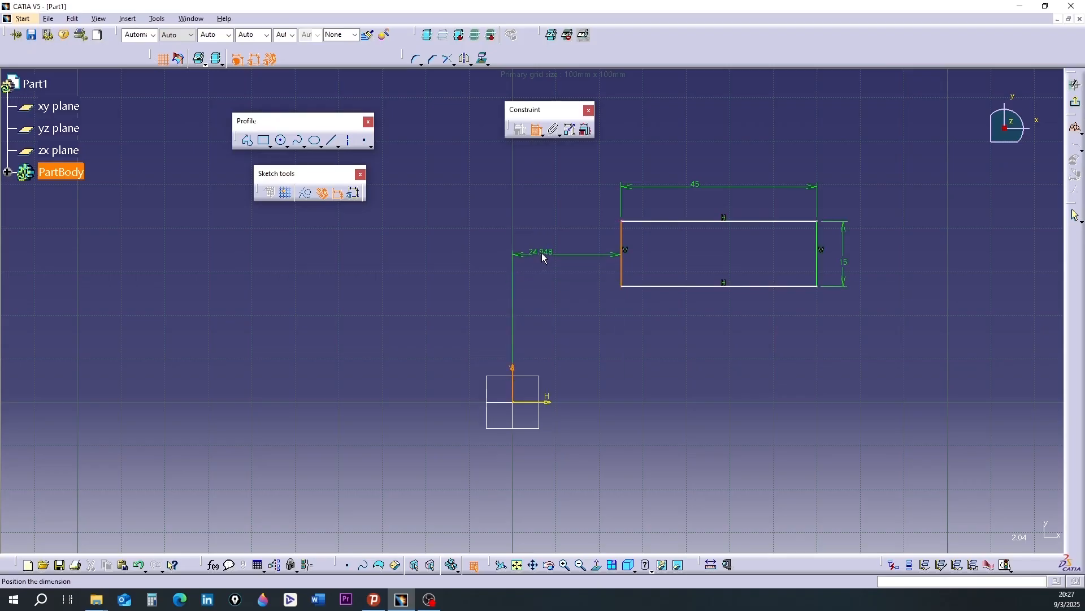
pyautogui.click(542, 253)
pyautogui.doubleClick(542, 254)
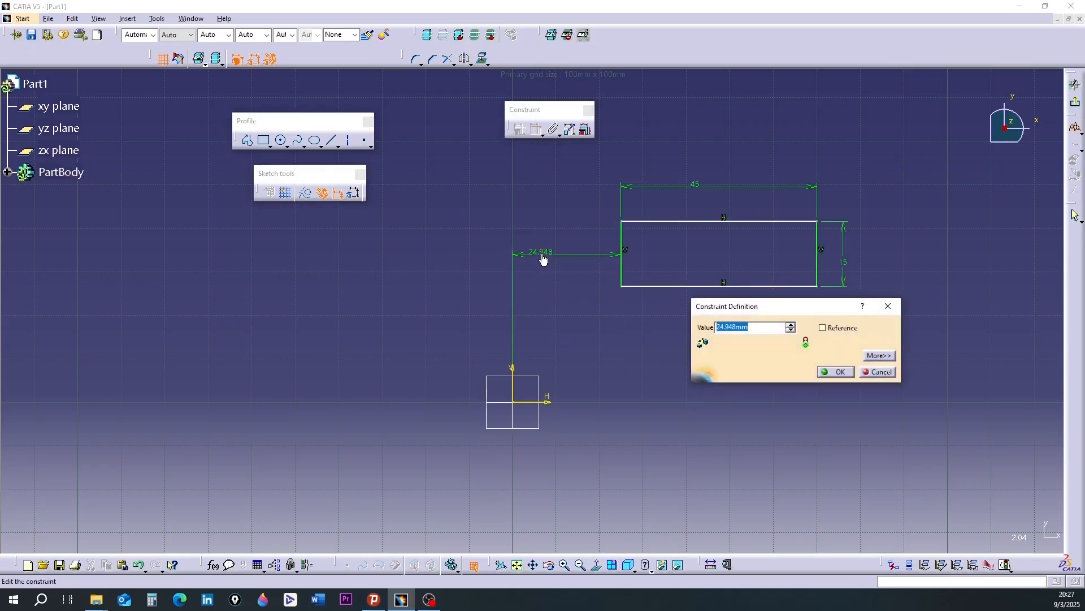
pyautogui.write('25')
pyautogui.press('Return')
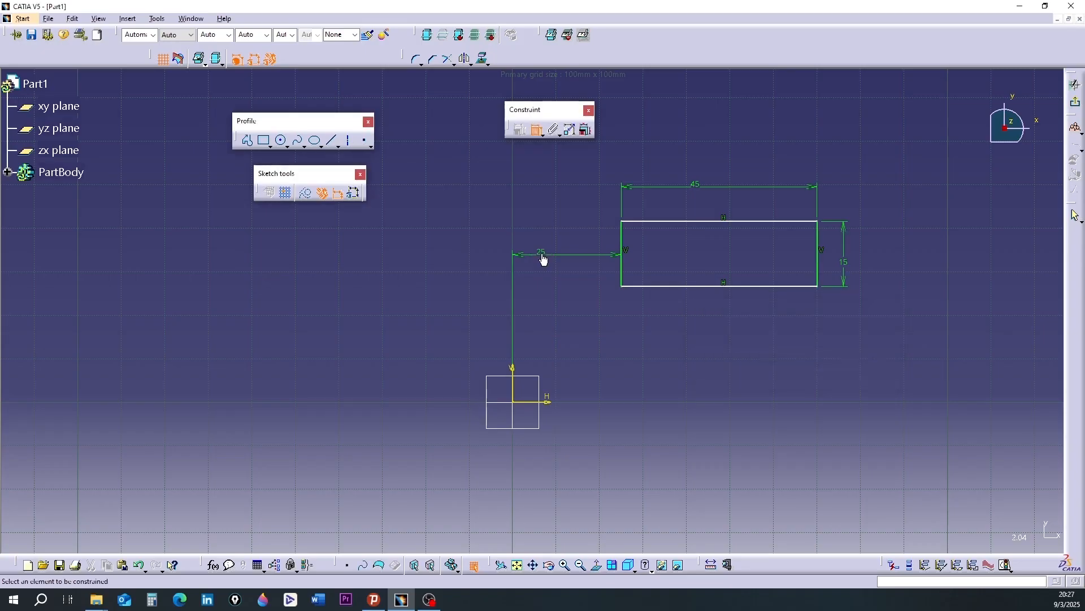
# Constrain the rectangle's bottom edge to a distance of 25 mm from the horizontal sketch axis
pyautogui.click(663, 286)
pyautogui.click(544, 402)
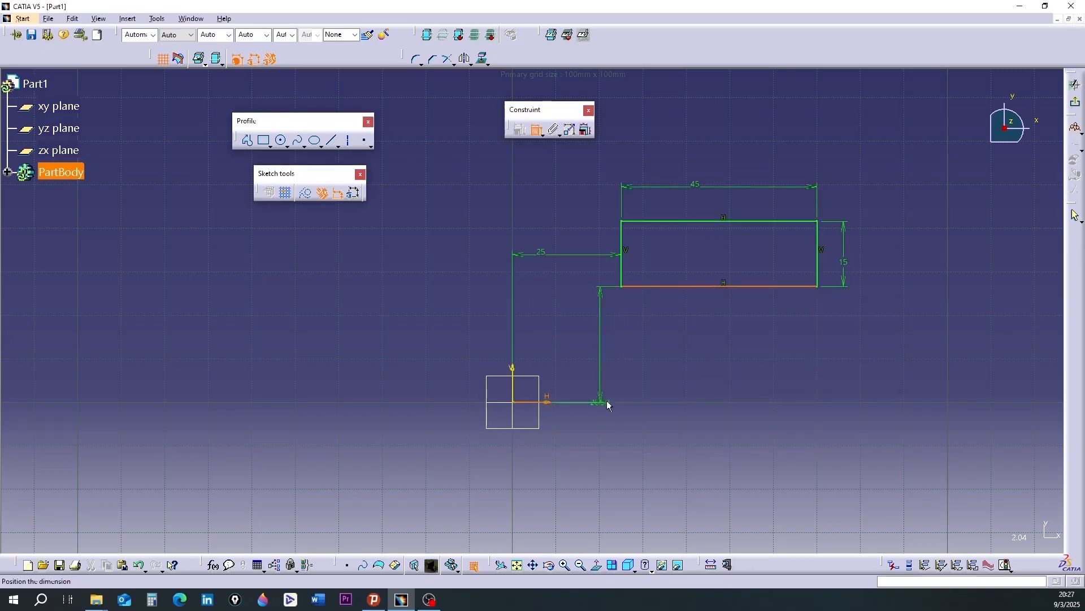
pyautogui.click(596, 339)
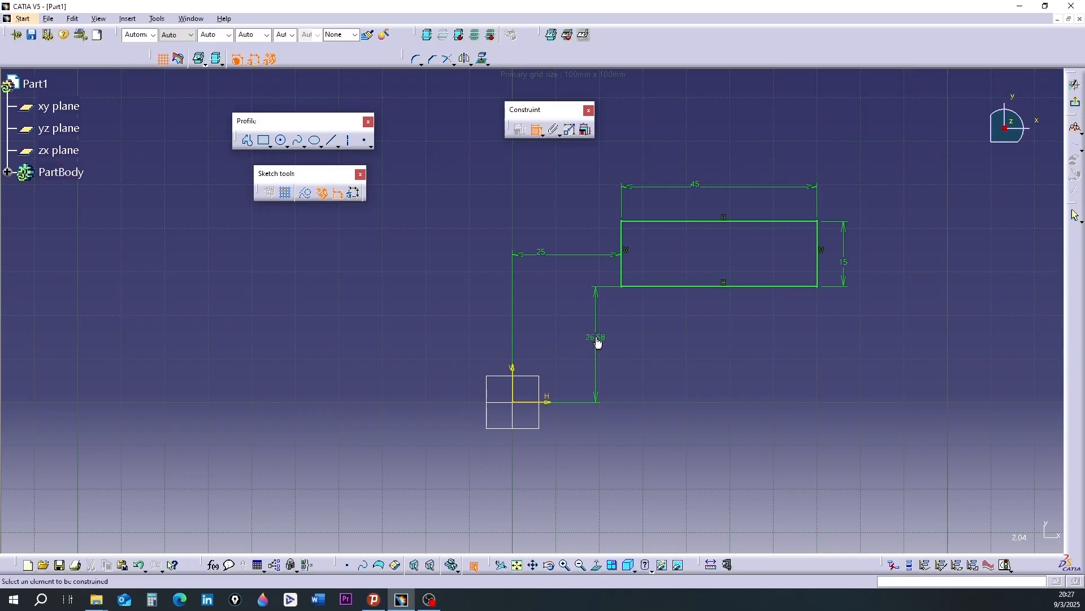
pyautogui.doubleClick(597, 341)
pyautogui.write('25')
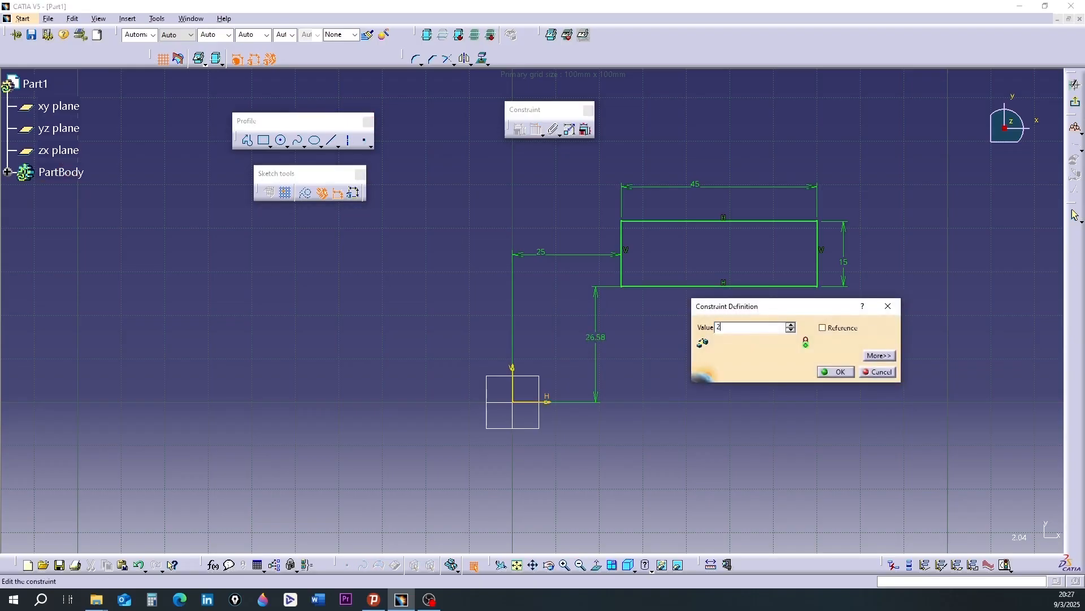
pyautogui.press('Return')
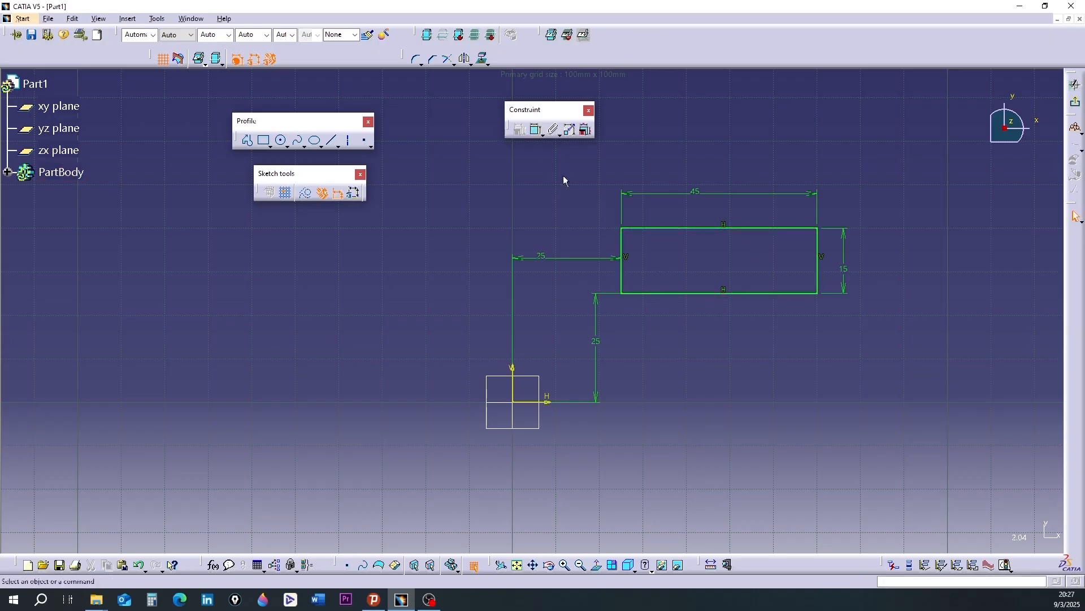
# Test whether the dimensioned rectangle's edges can still be moved, and clear the selection
pyautogui.click(752, 229)
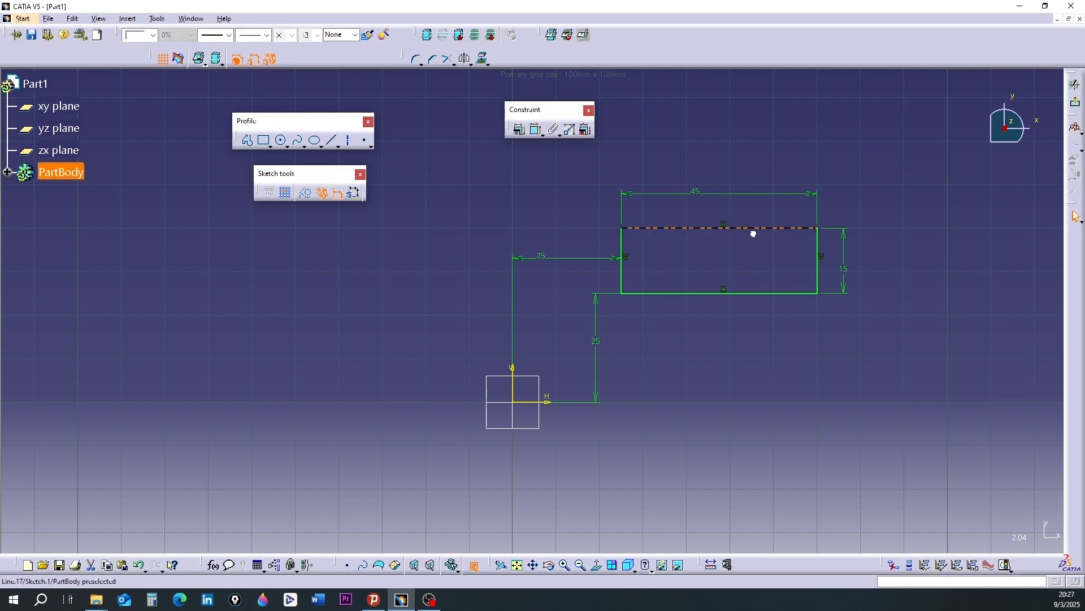
pyautogui.click(710, 293)
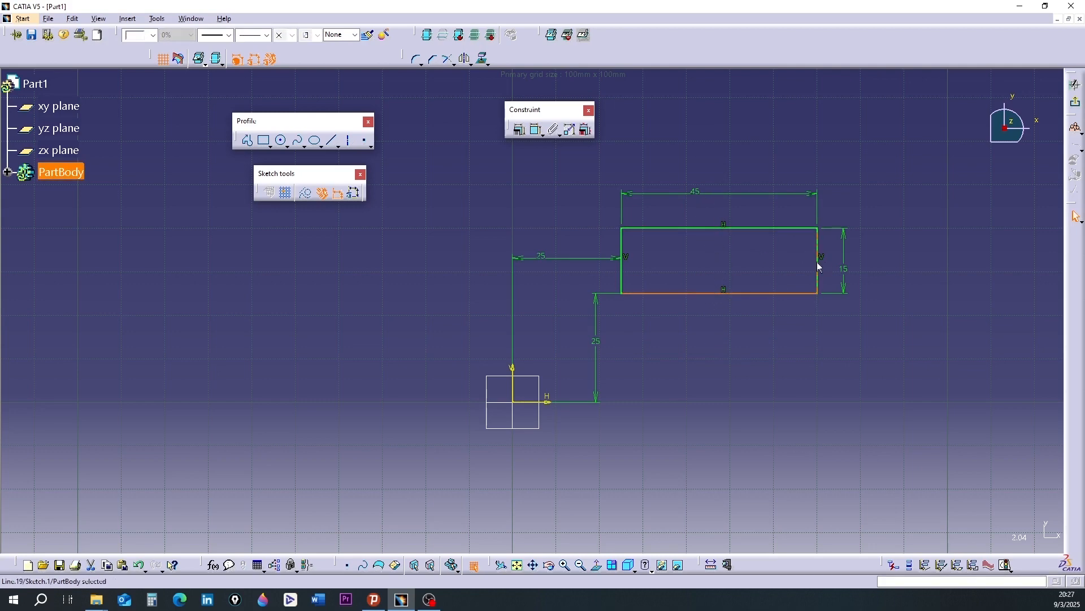
pyautogui.moveTo(817, 263)
pyautogui.mouseDown()
pyautogui.moveTo(844, 263)
pyautogui.moveTo(790, 266)
pyautogui.moveTo(808, 265)
pyautogui.mouseUp()
pyautogui.click(1005, 379)
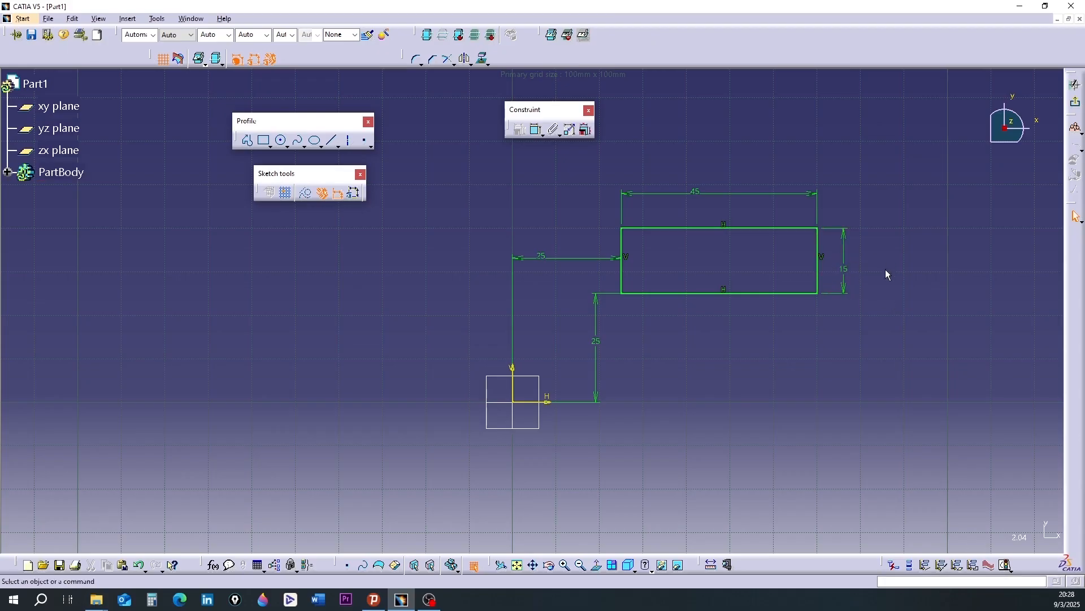
# Set the rectangle's height dimension to 25 mm
pyautogui.doubleClick(851, 272)
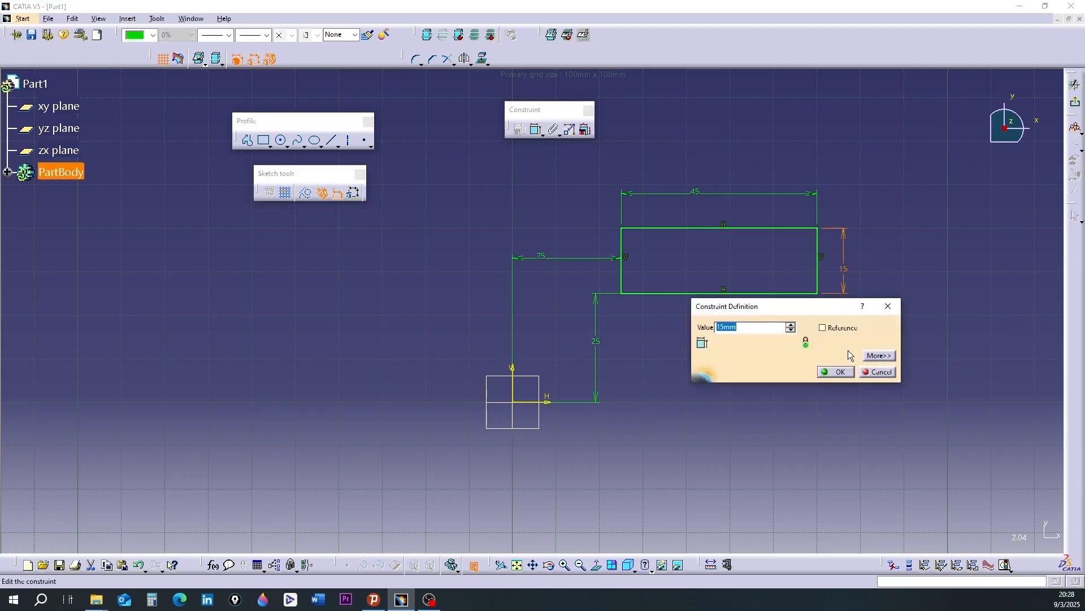
pyautogui.write('25')
pyautogui.press('Return')
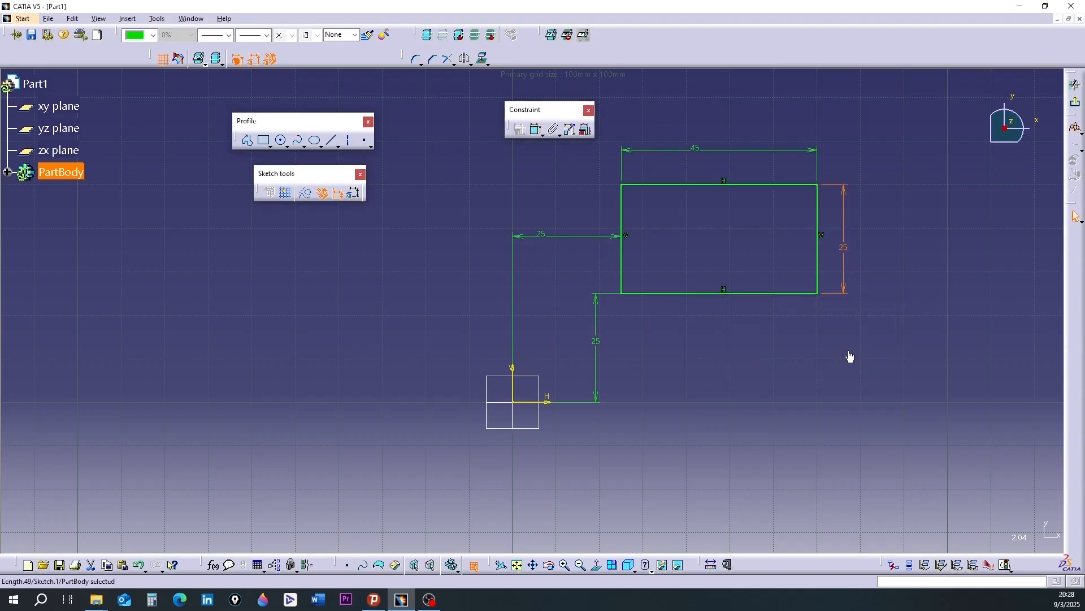
# Test whether the constrained rectangle's bottom, left and top edges can still be moved, and clear the selection
pyautogui.click(849, 356)
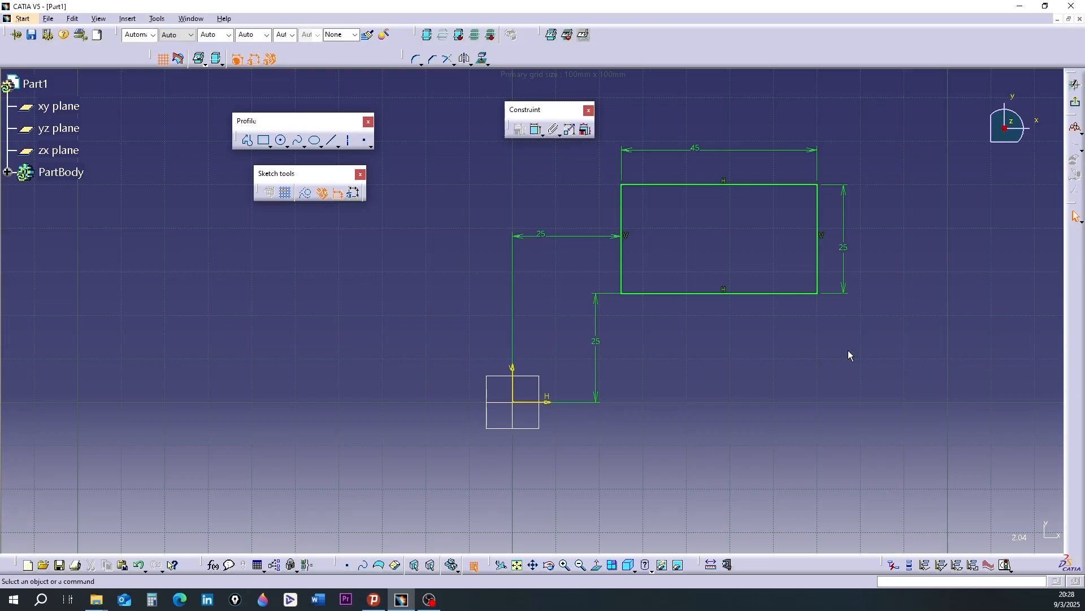
pyautogui.click(746, 293)
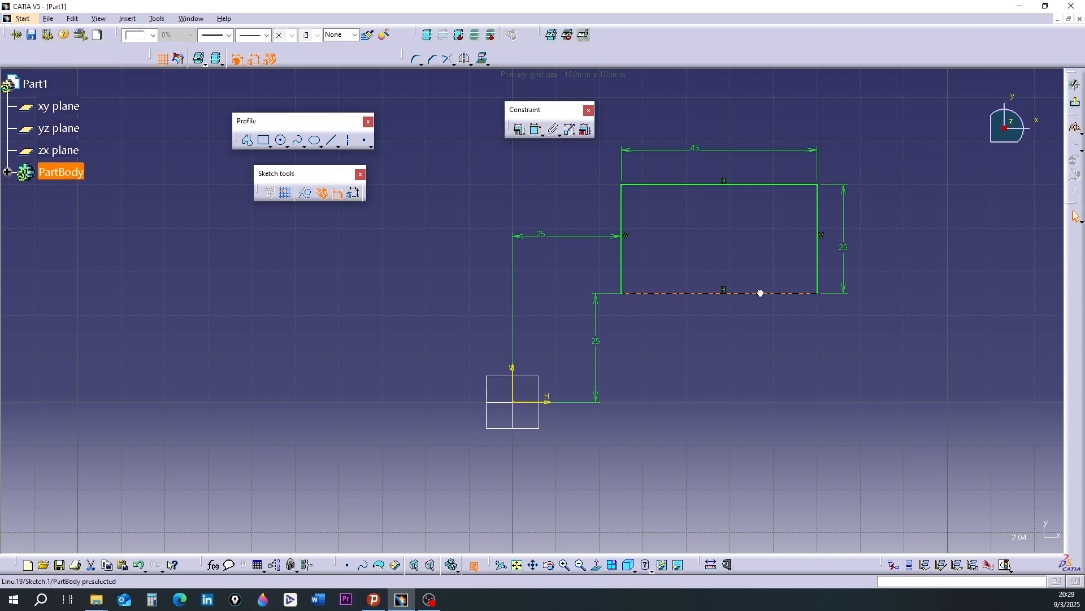
pyautogui.click(760, 391)
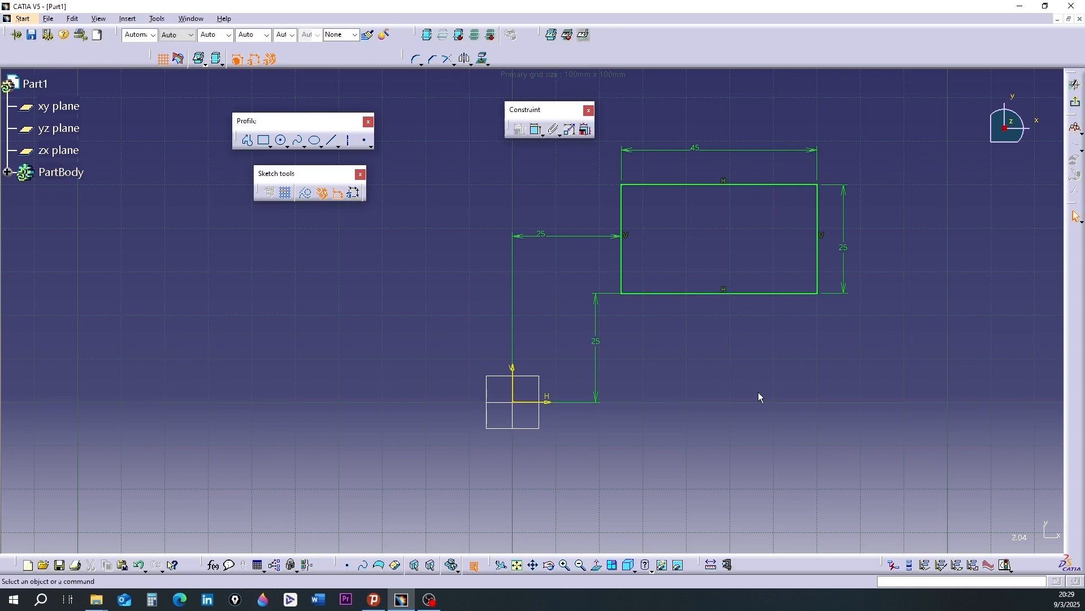
pyautogui.click(704, 294)
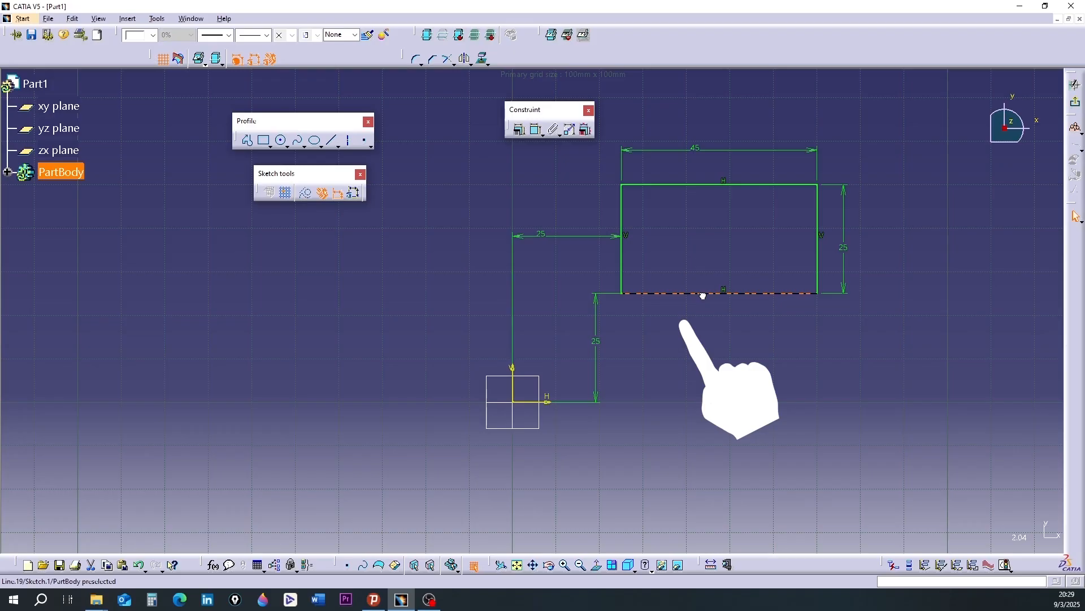
pyautogui.click(622, 243)
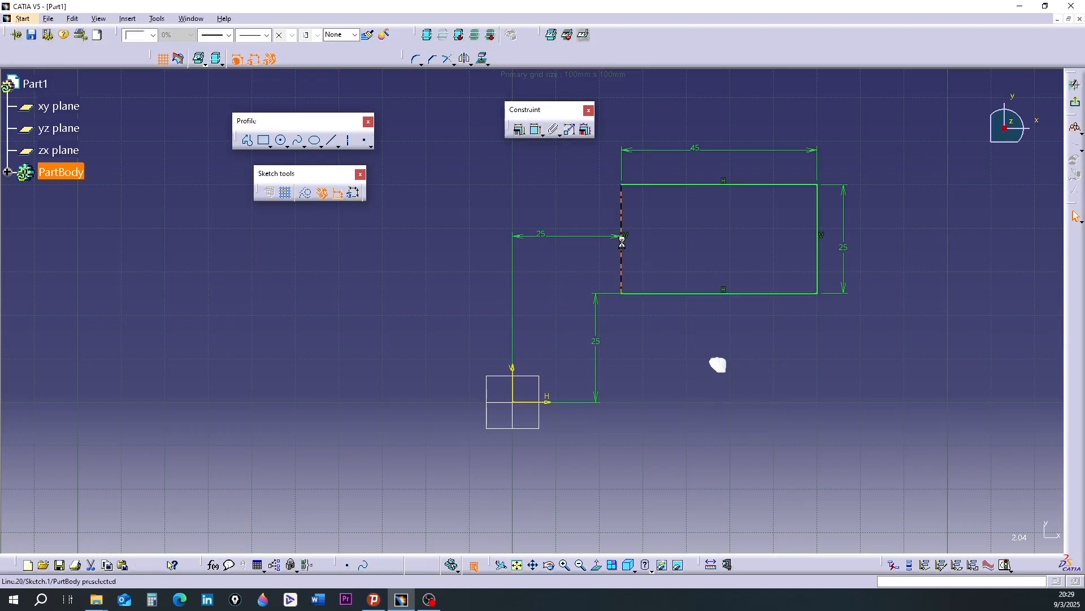
pyautogui.click(702, 184)
pyautogui.click(774, 382)
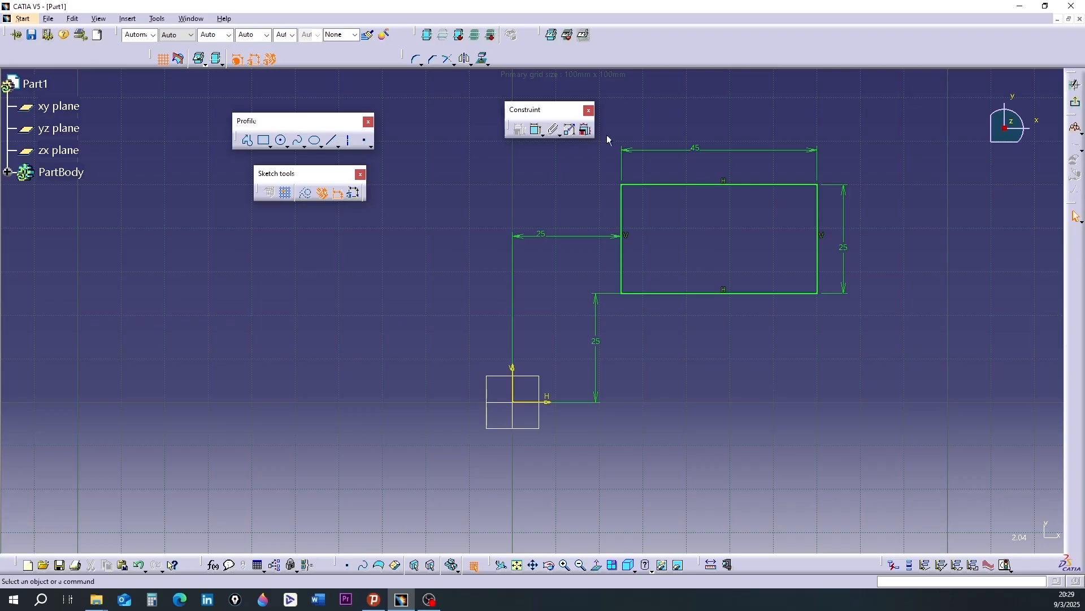
# Turn off automatic dimensional constraints and sketch a rectangle about 50 by 33 mm to the upper right of the sketch origin
pyautogui.moveTo(283, 174); pyautogui.dragTo(280, 214)
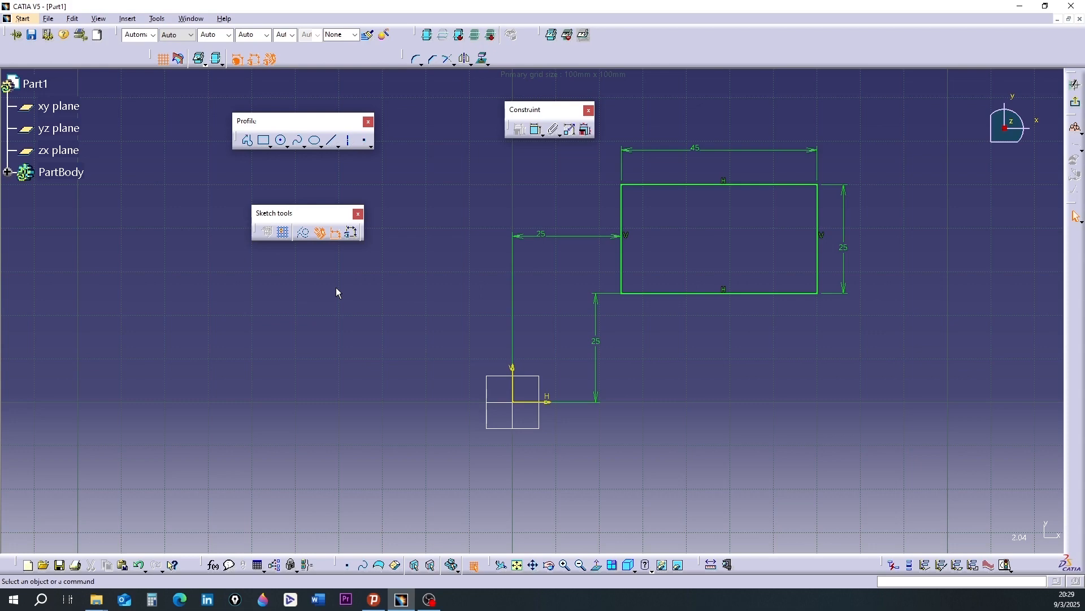
pyautogui.click(335, 234)
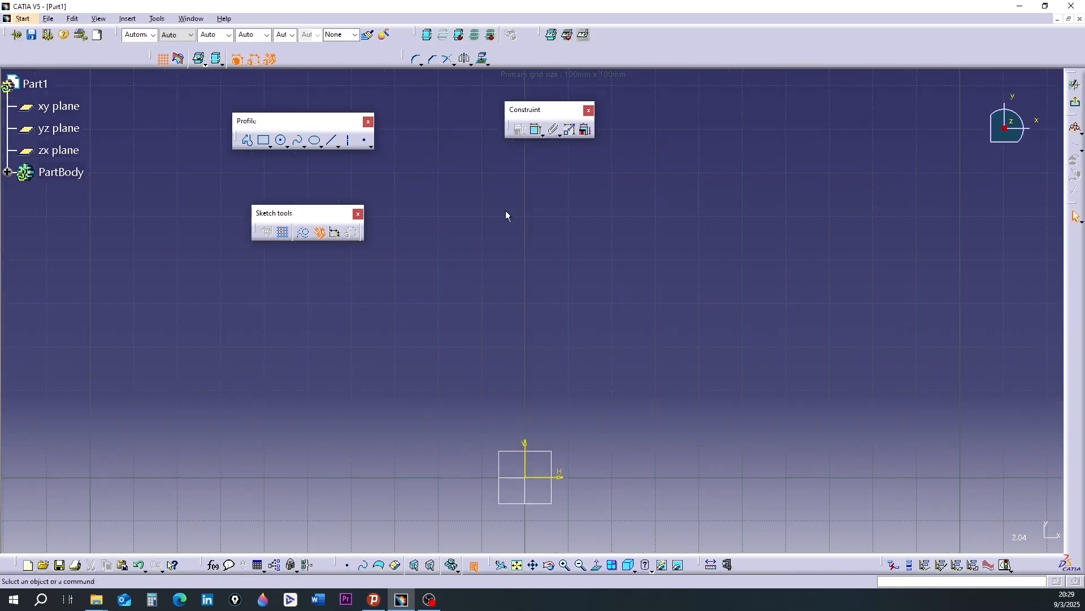
pyautogui.click(264, 141)
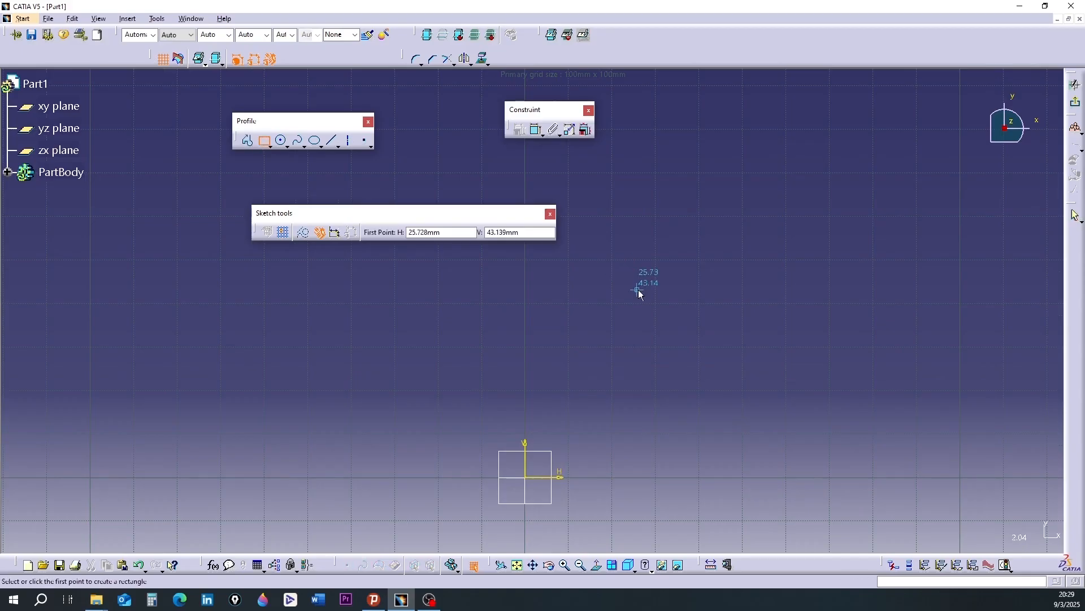
pyautogui.click(622, 291)
pyautogui.click(841, 435)
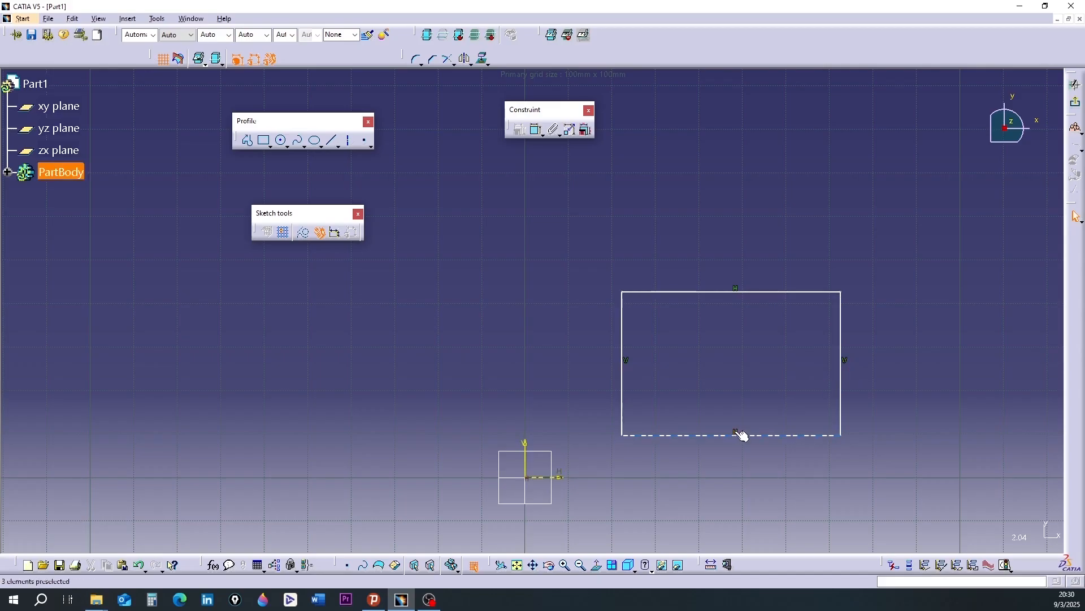
# Add a length dimension above the rectangle's top edge and delete it again
pyautogui.click(537, 130)
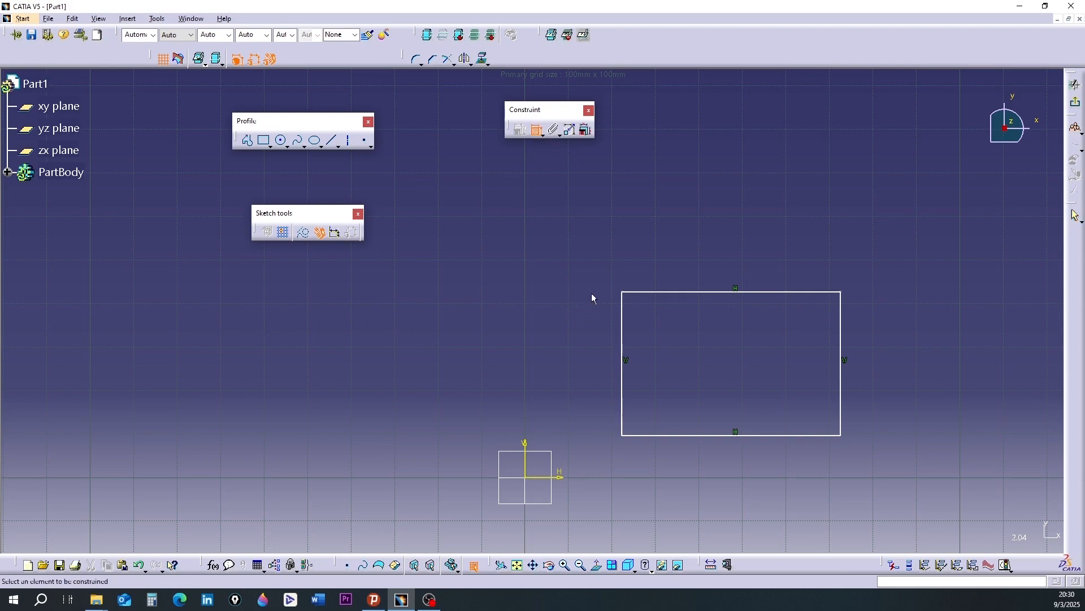
pyautogui.click(691, 291)
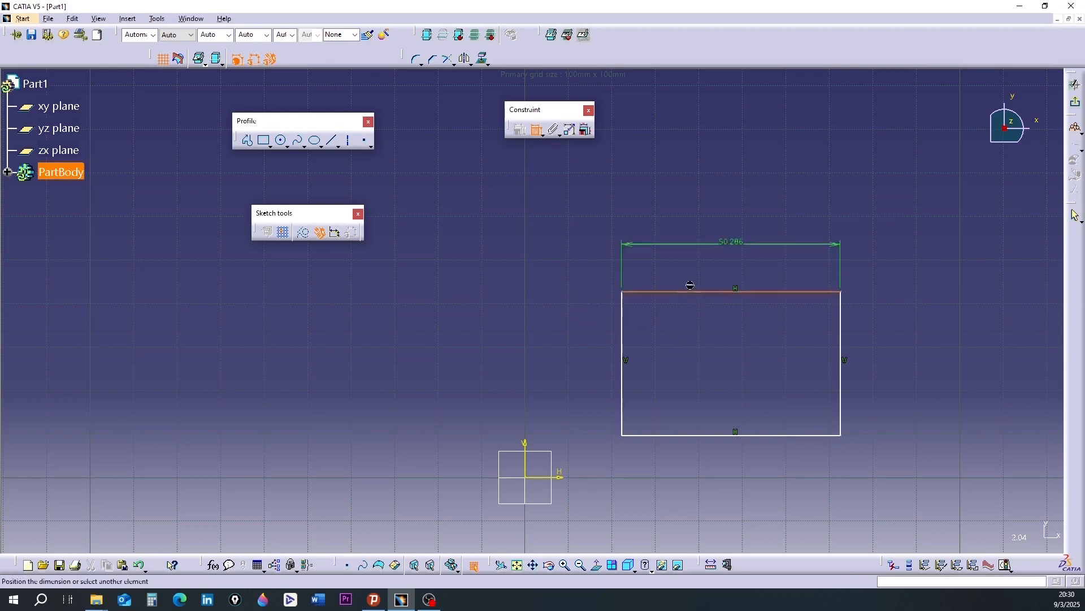
pyautogui.click(694, 253)
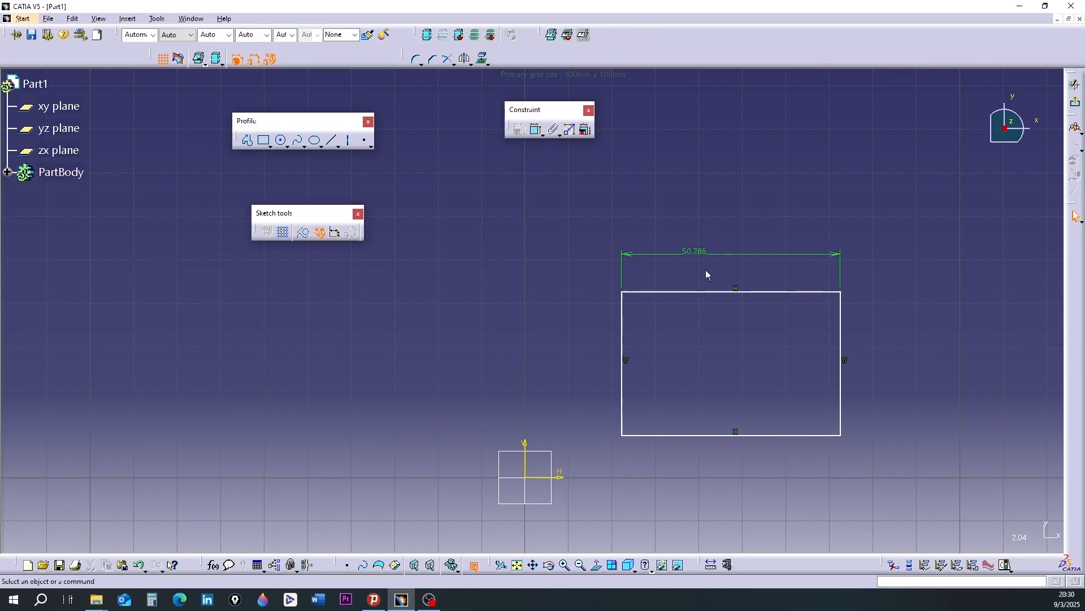
pyautogui.click(673, 254)
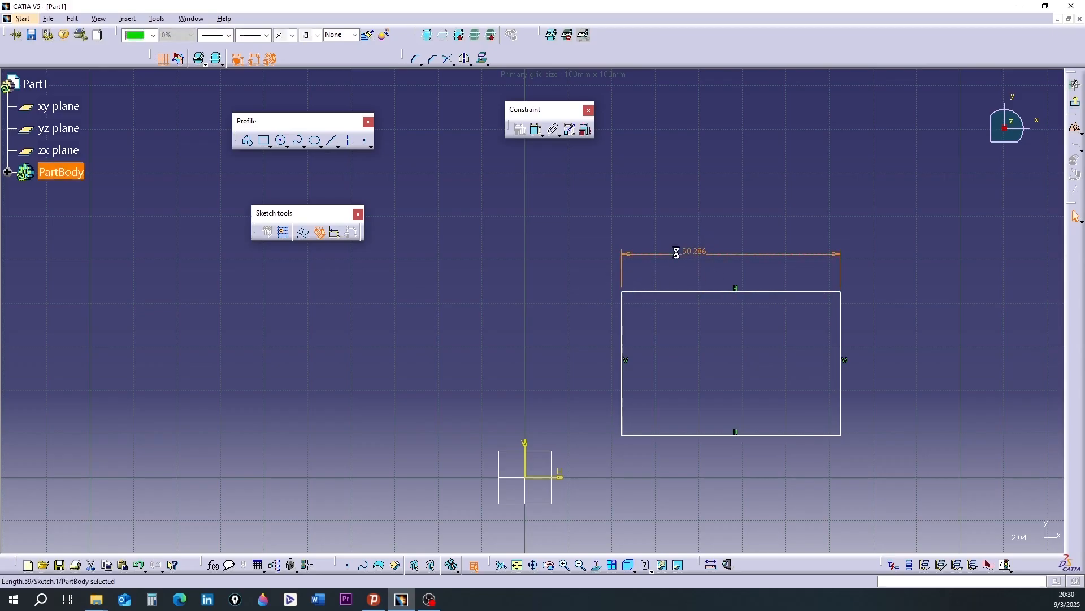
pyautogui.press('Delete')
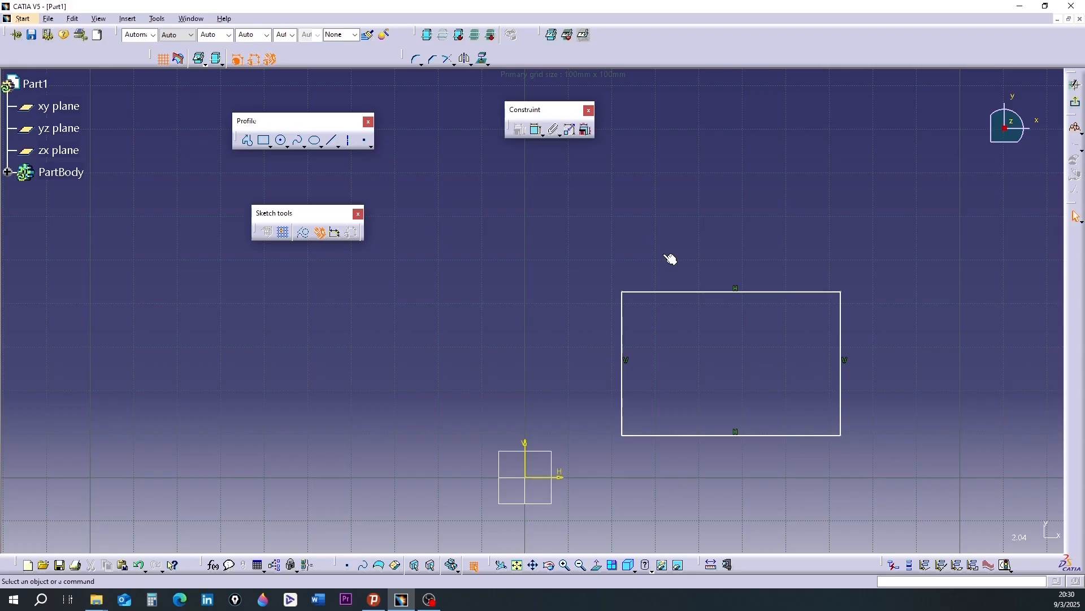
# Try to give the rectangle's top edge a Length constraint through Constraint Definition while dimensional constraint creation is off
pyautogui.click(714, 292)
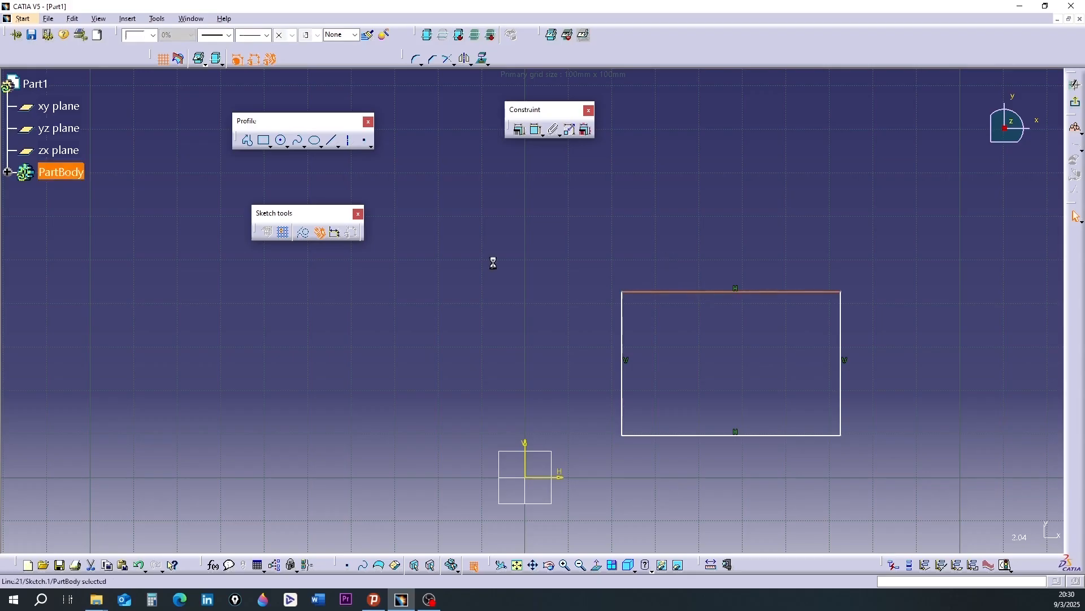
pyautogui.click(521, 134)
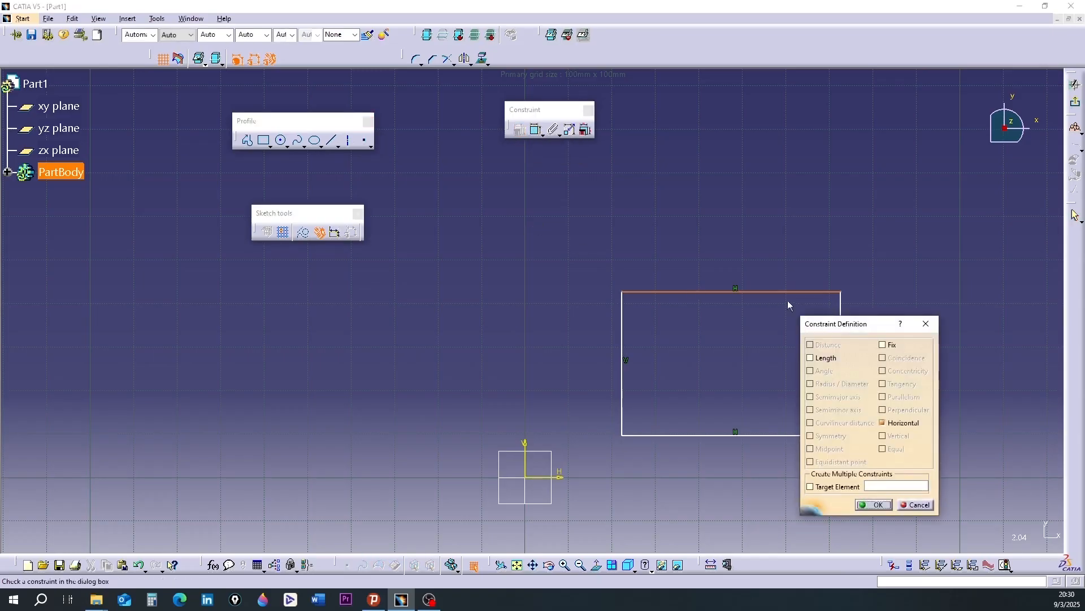
pyautogui.moveTo(559, 255); pyautogui.dragTo(531, 231)
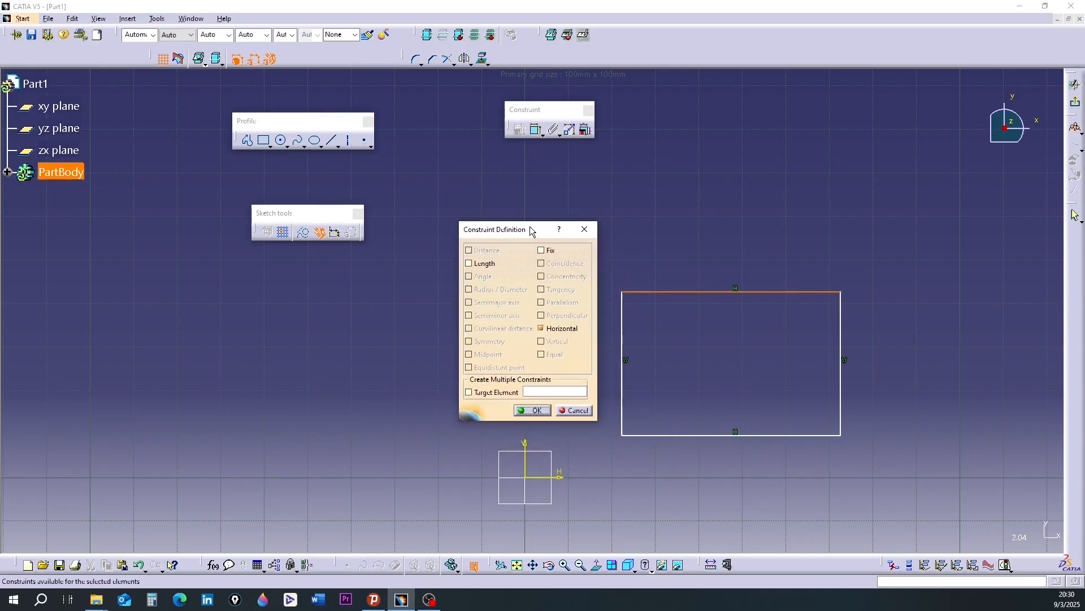
pyautogui.click(469, 263)
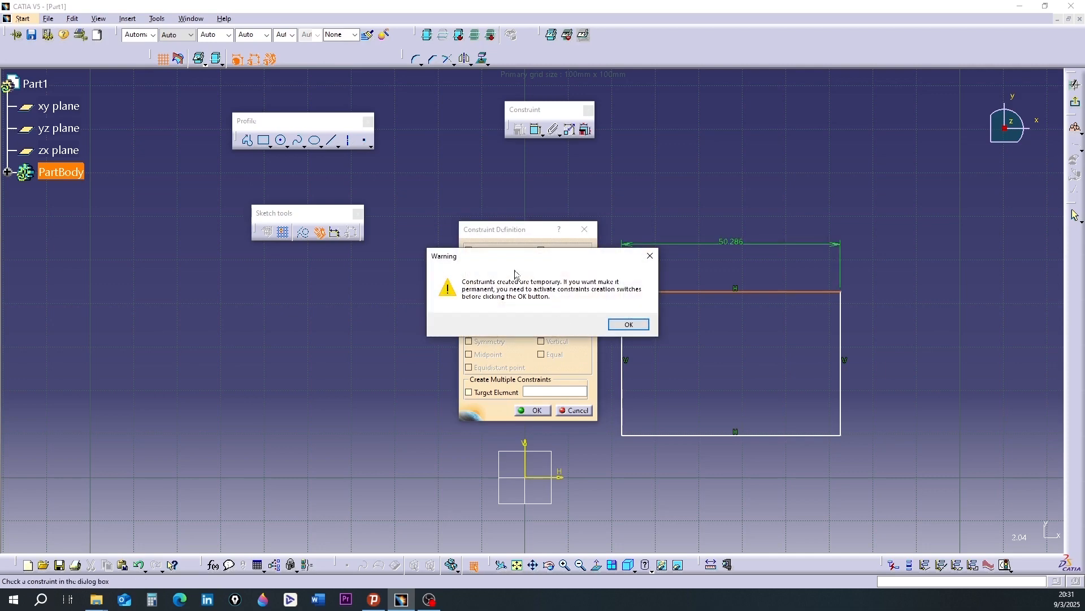
pyautogui.moveTo(535, 255); pyautogui.dragTo(326, 277)
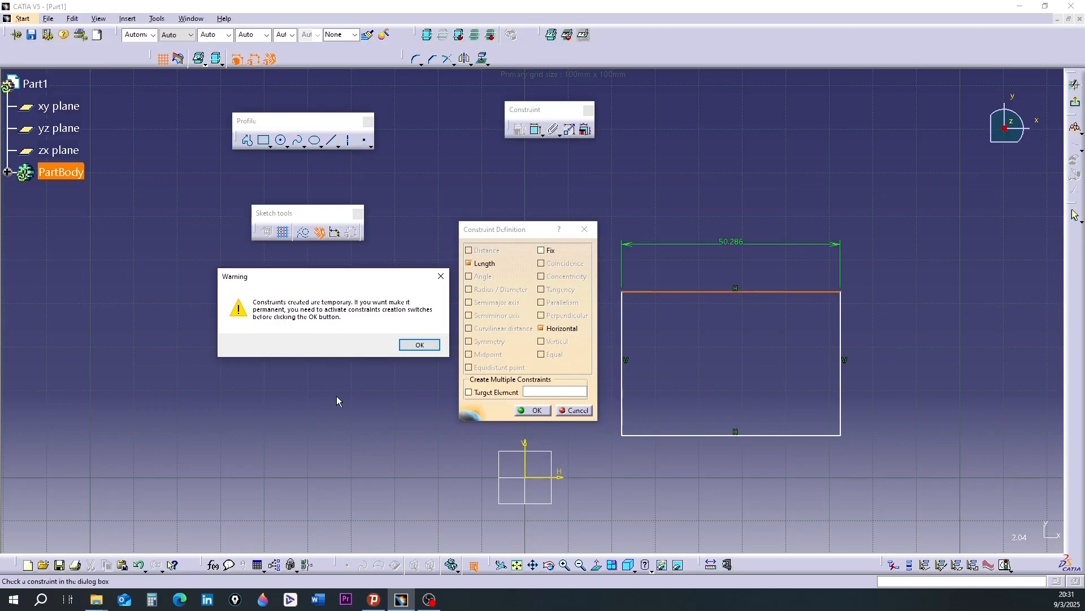
pyautogui.click(418, 344)
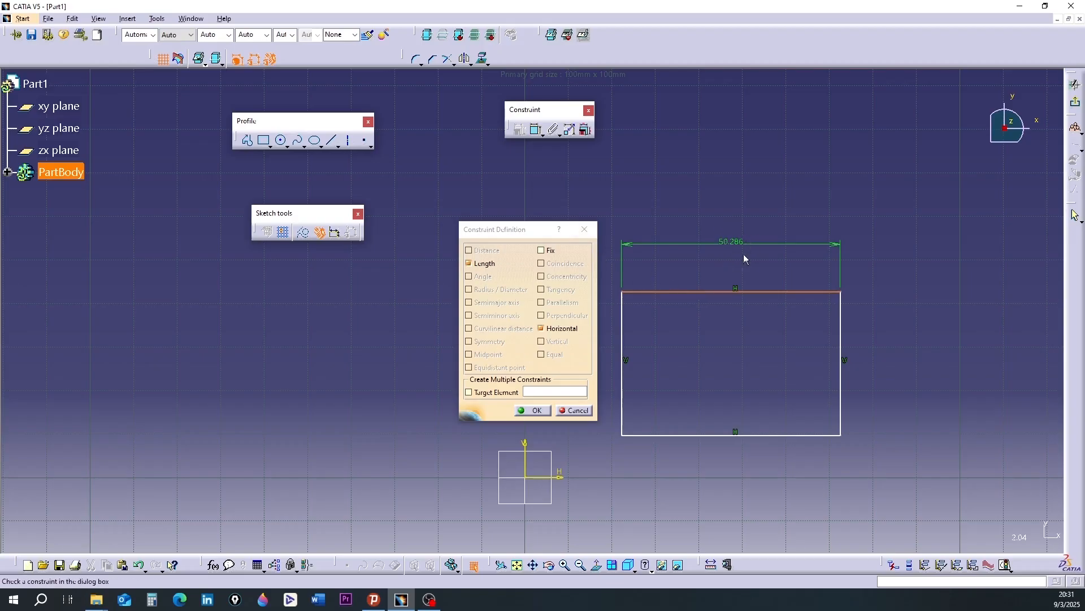
pyautogui.click(534, 411)
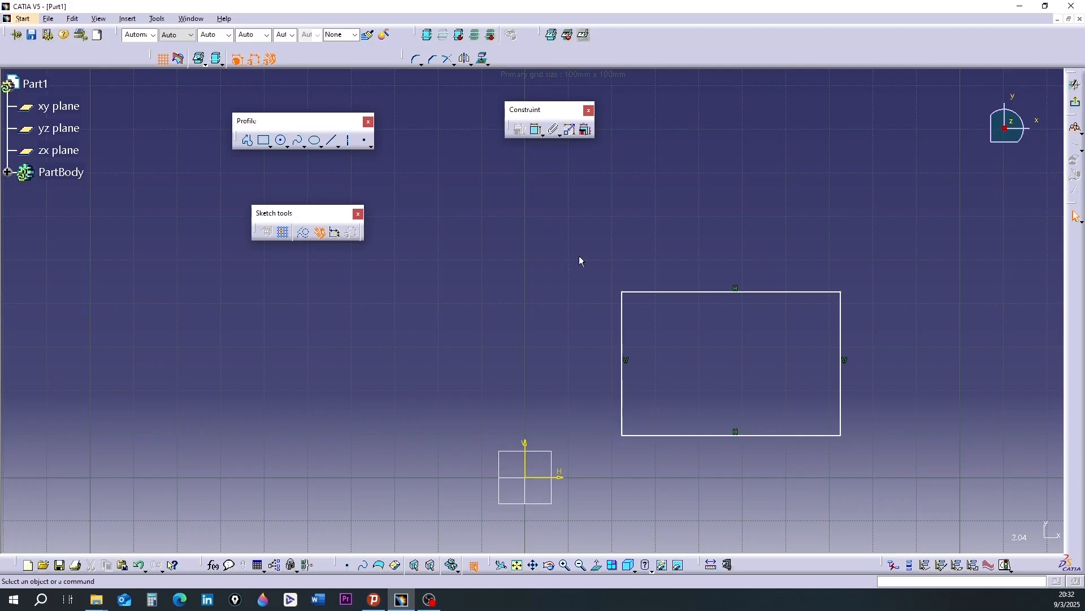
# Auto-constrain the rectangle's four lines, using the sketch's V Direction and H Direction axes as reference elements
pyautogui.moveTo(583, 254)
pyautogui.mouseDown()
pyautogui.moveTo(588, 290)
pyautogui.moveTo(795, 436)
pyautogui.moveTo(885, 457)
pyautogui.mouseUp()
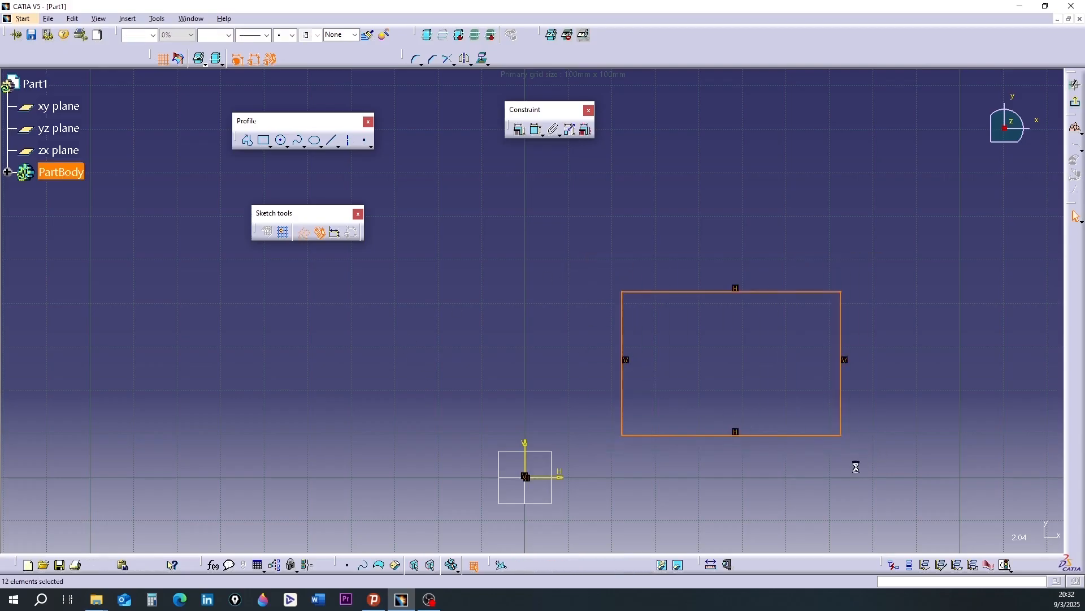
pyautogui.click(571, 134)
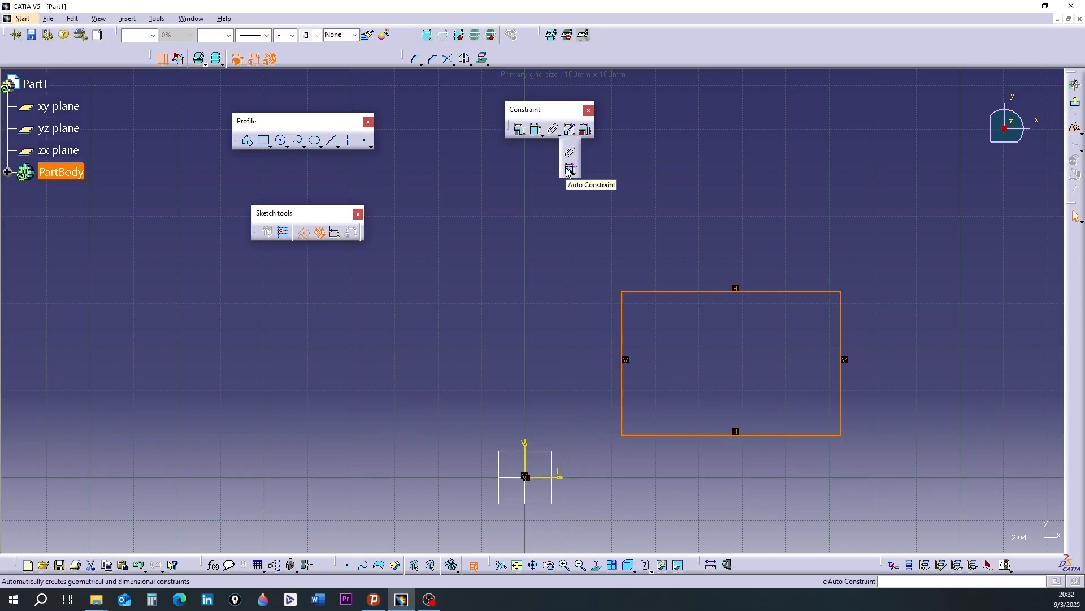
pyautogui.click(570, 169)
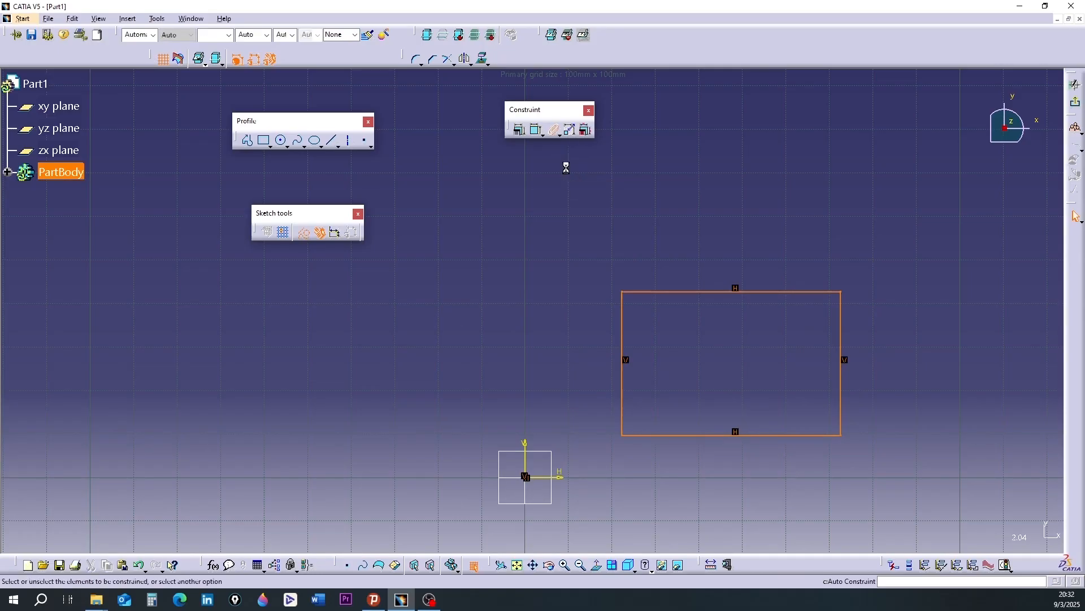
pyautogui.moveTo(715, 380); pyautogui.dragTo(486, 269)
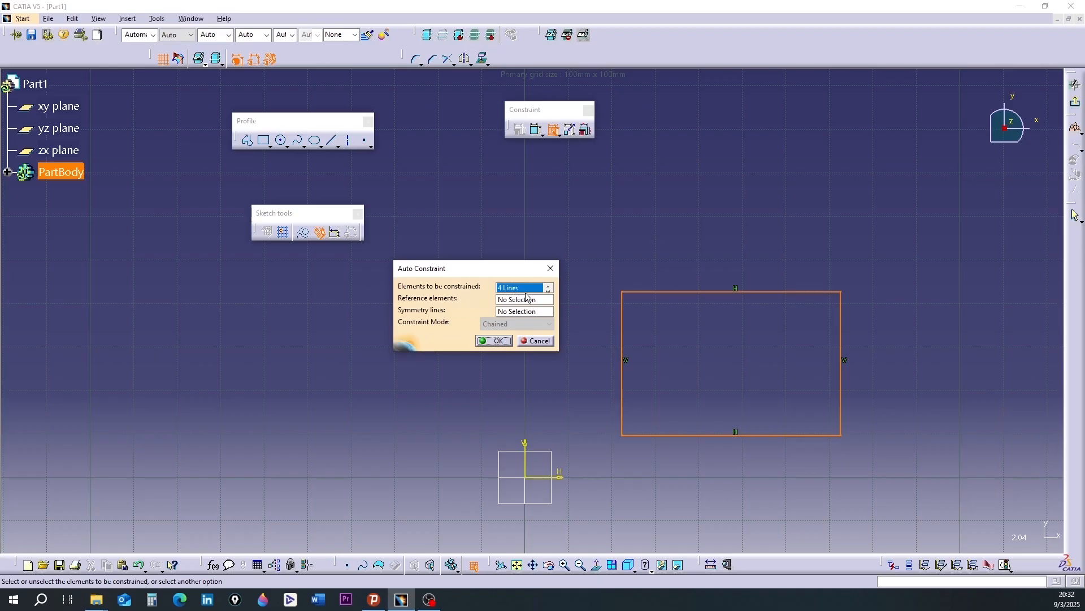
pyautogui.click(547, 289)
pyautogui.click(549, 291)
pyautogui.click(548, 293)
pyautogui.click(548, 290)
pyautogui.click(517, 300)
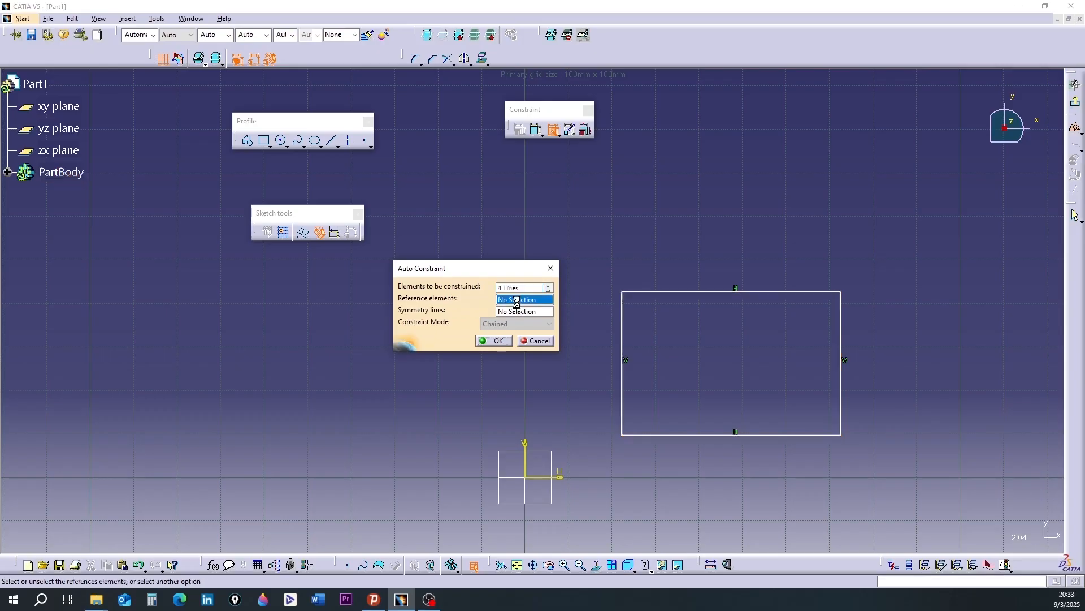
pyautogui.click(527, 470)
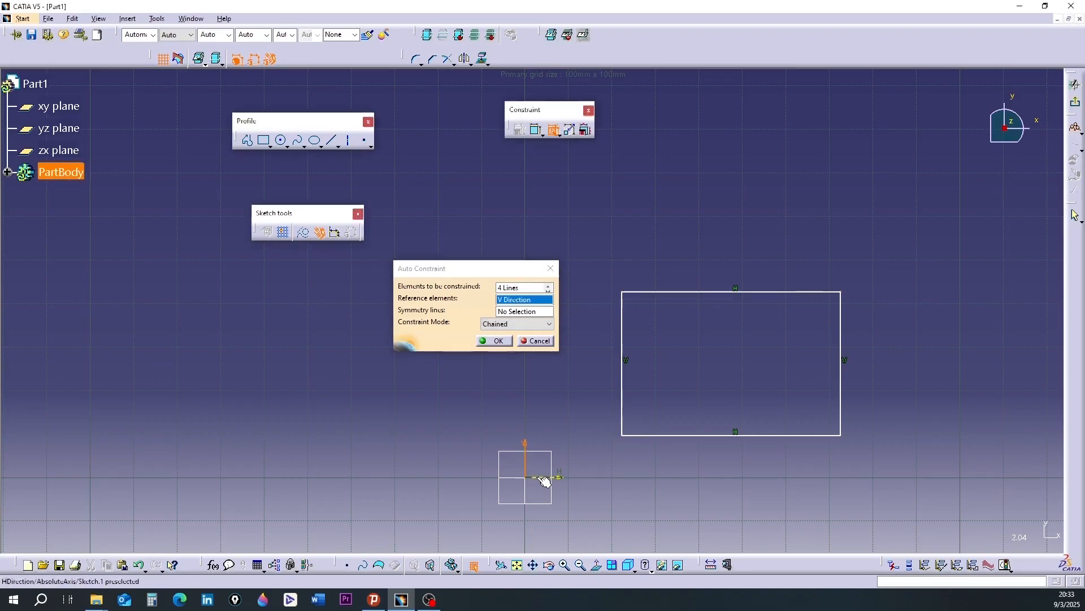
pyautogui.click(541, 478)
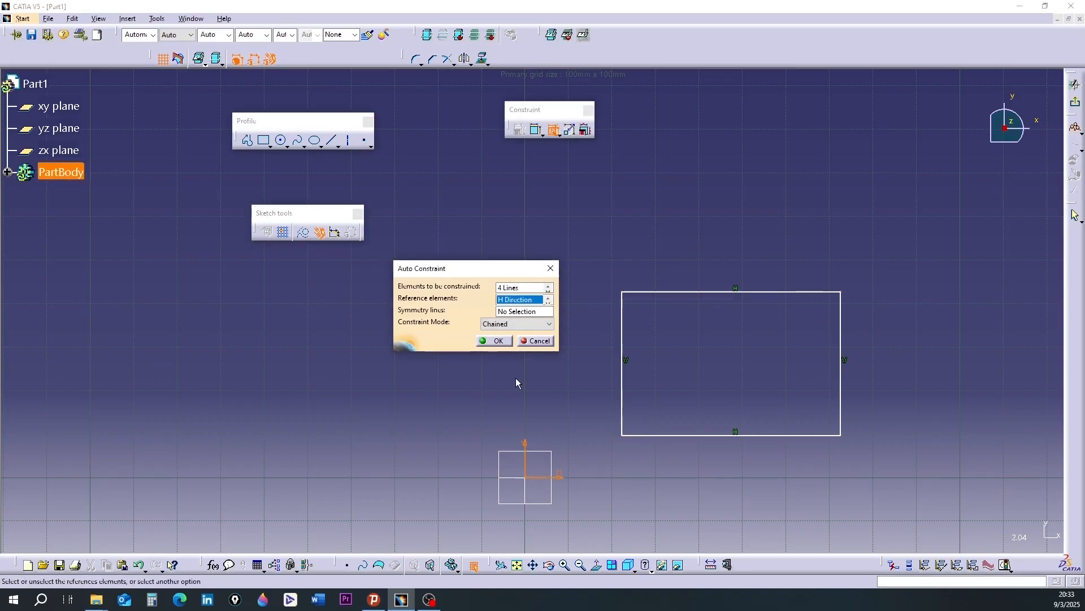
pyautogui.click(495, 341)
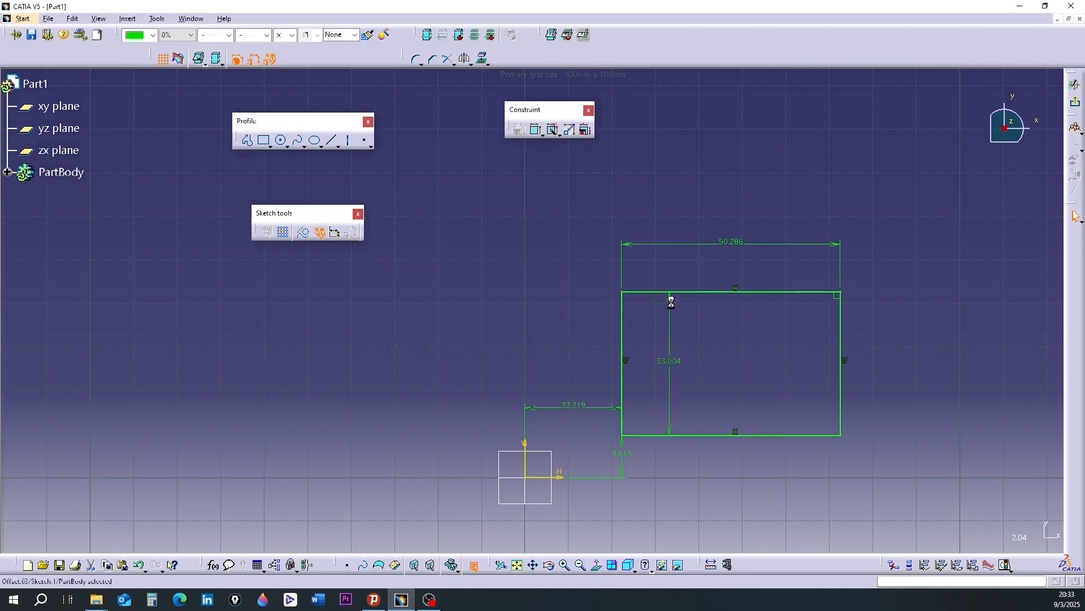
# Move the rectangle's height dimension outside its right edge and clear the selection
pyautogui.moveTo(668, 296); pyautogui.dragTo(881, 334)
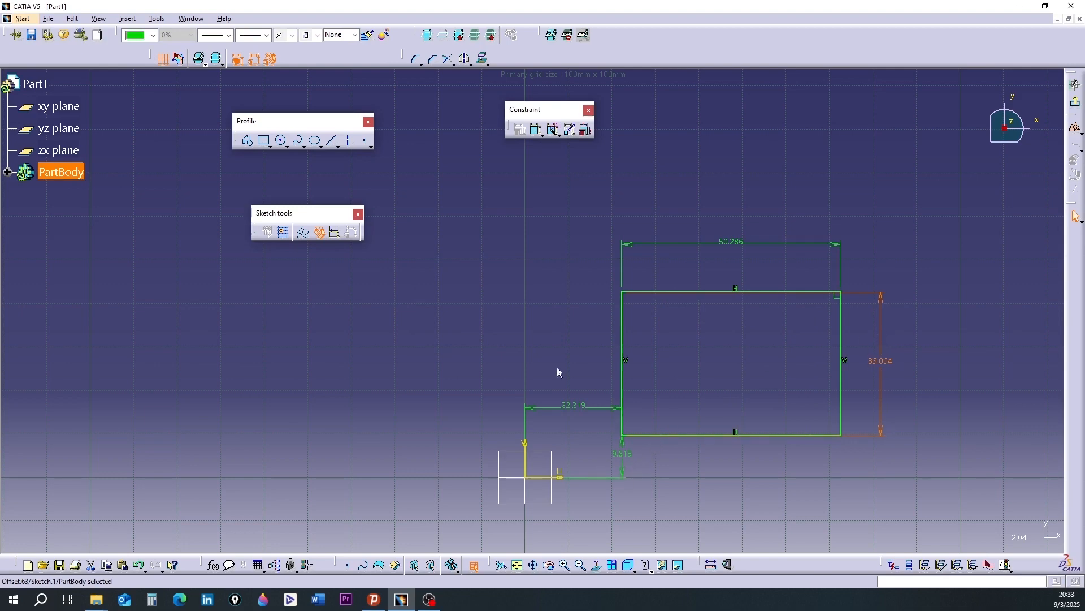
pyautogui.click(916, 386)
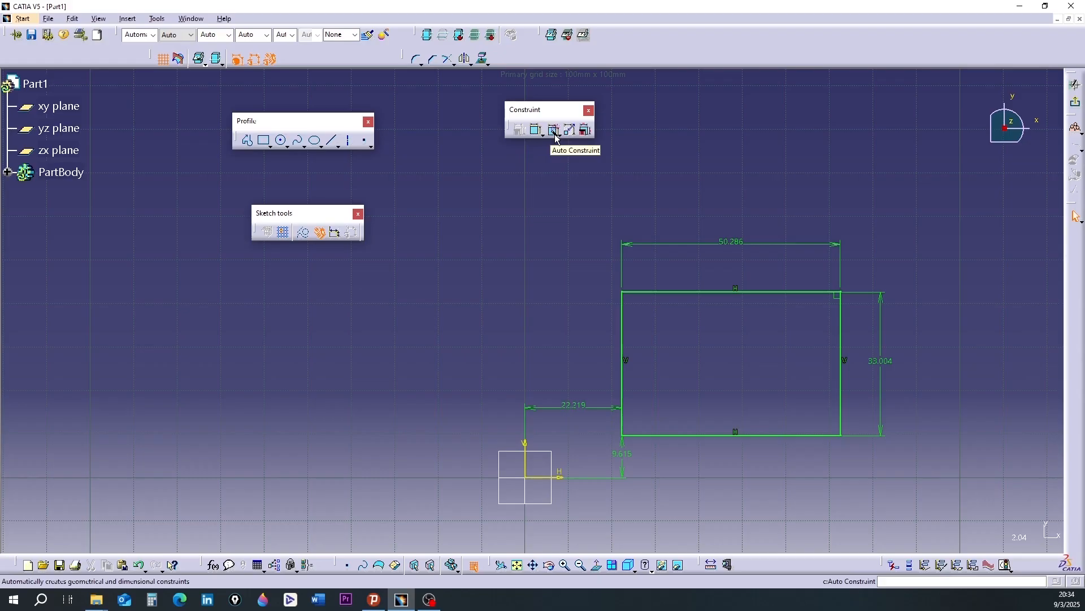
# Enable dimensional and disable geometrical constraint creation, and draw a rectangle about 54 x 31 mm above and beside the sketch origin
pyautogui.click(335, 237)
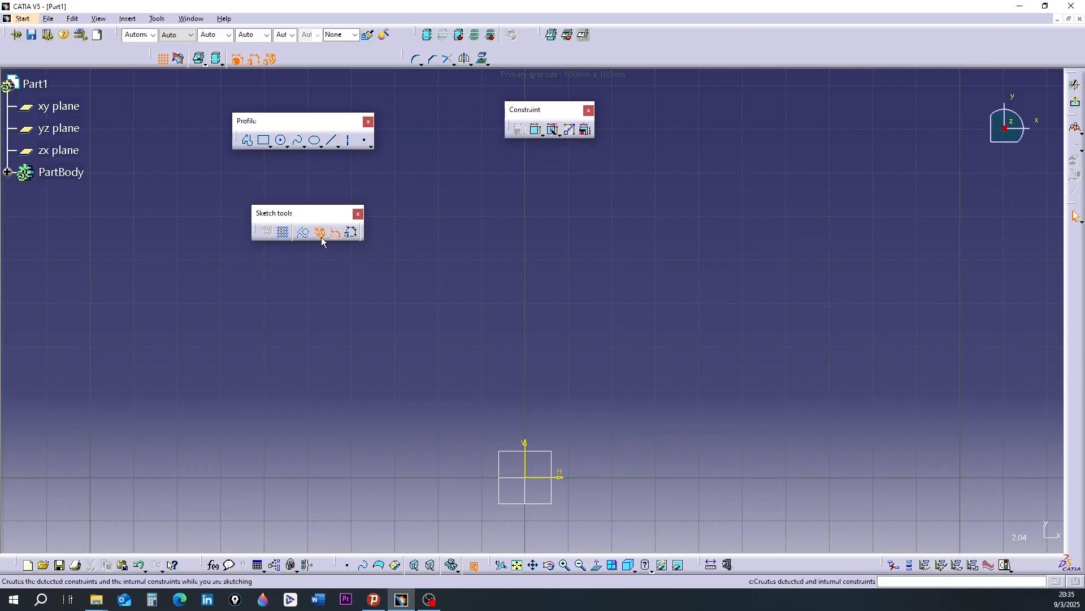
pyautogui.click(320, 236)
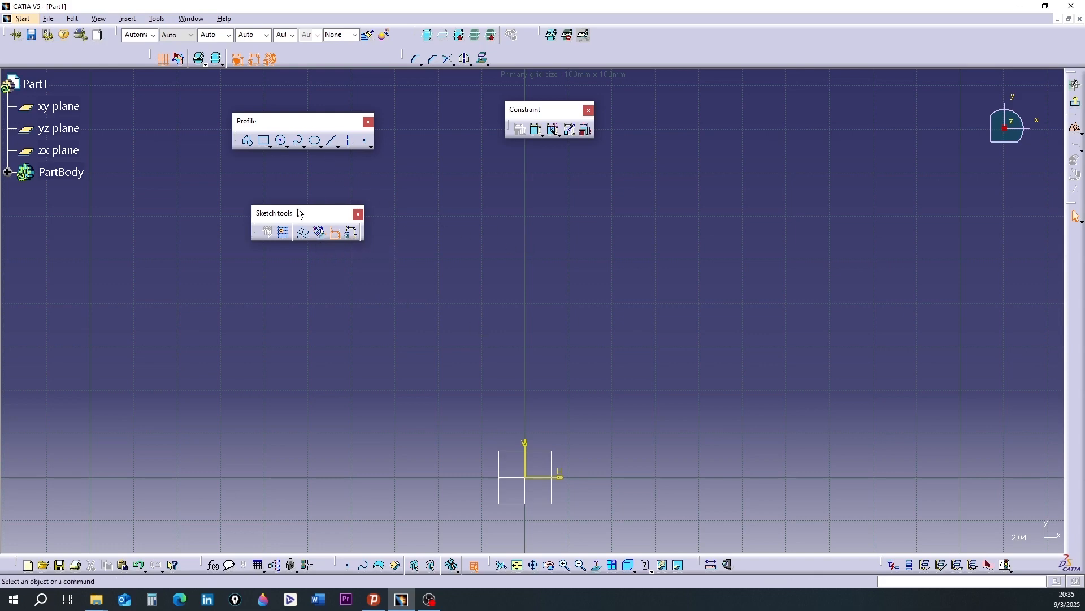
pyautogui.click(265, 142)
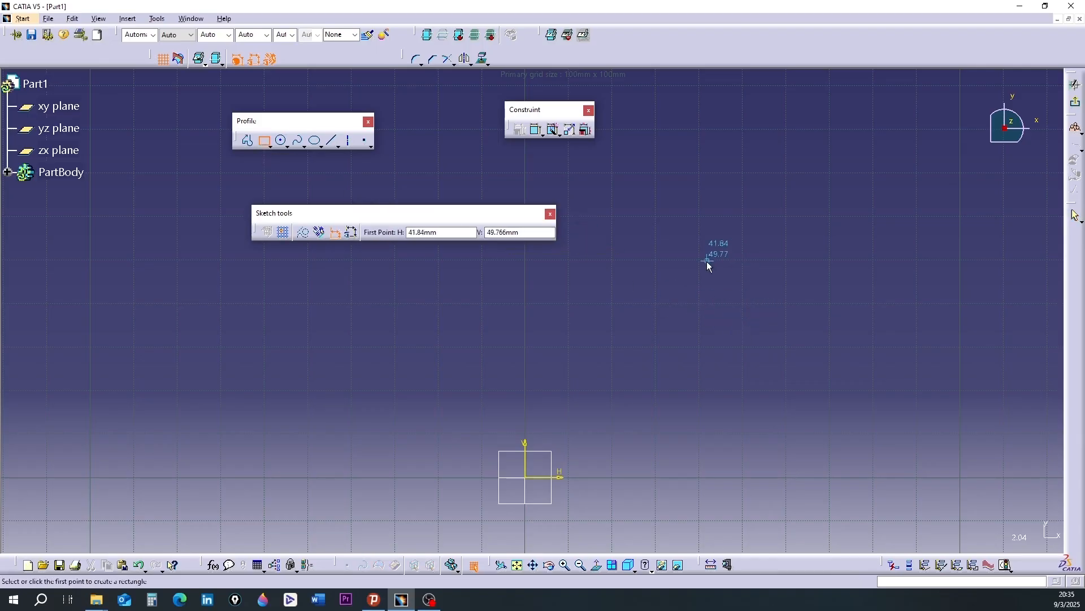
pyautogui.click(669, 245)
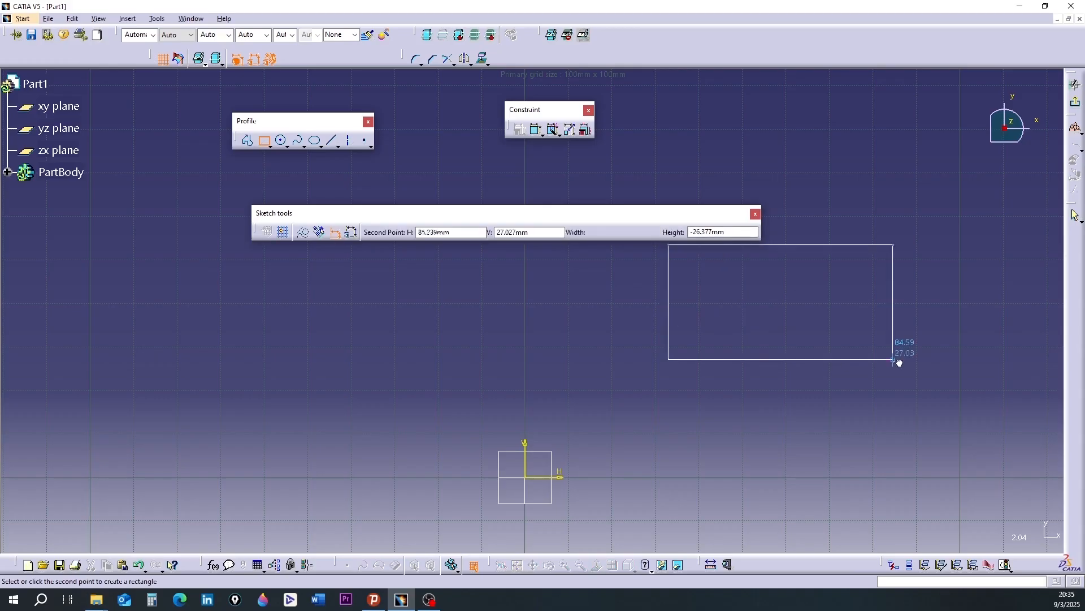
pyautogui.click(904, 379)
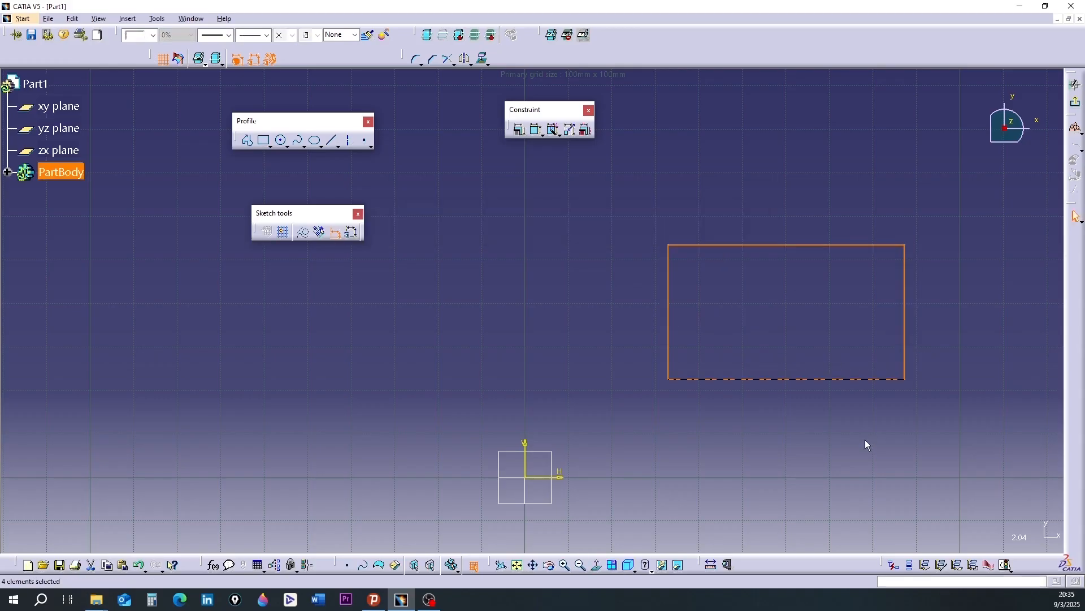
pyautogui.click(804, 433)
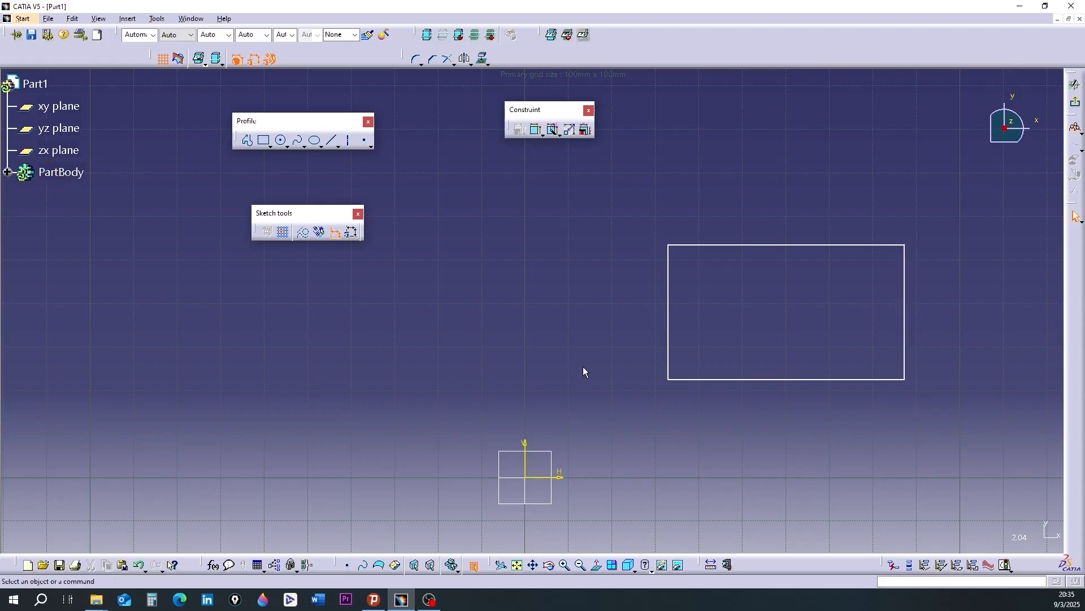
# Try to make the rectangle's top edge Horizontal through Constraint Definition, test it by moving the upper-left corner, and undo that move
pyautogui.click(744, 245)
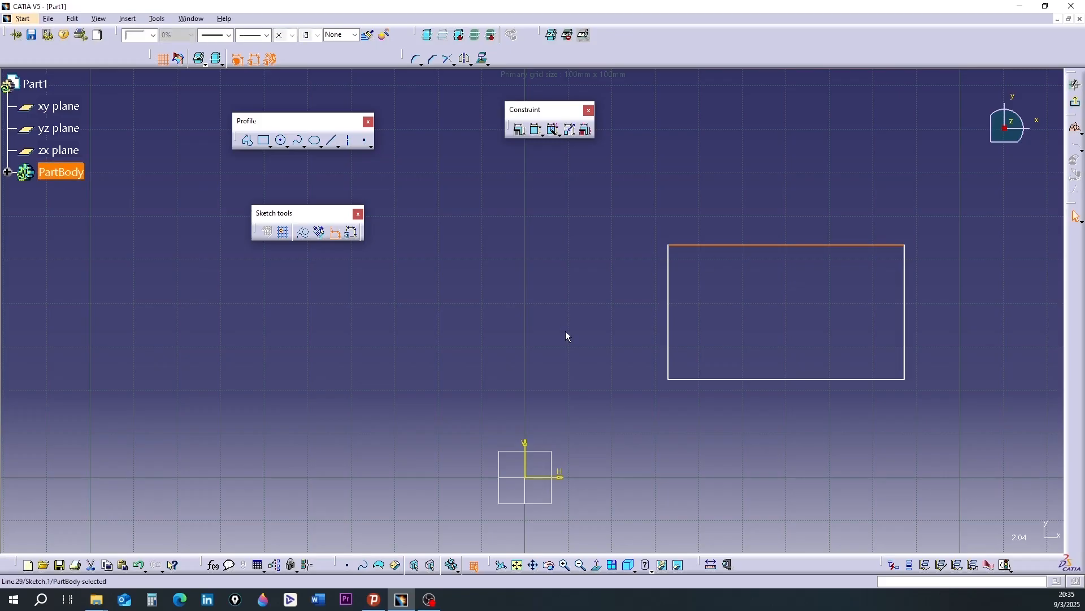
pyautogui.click(521, 131)
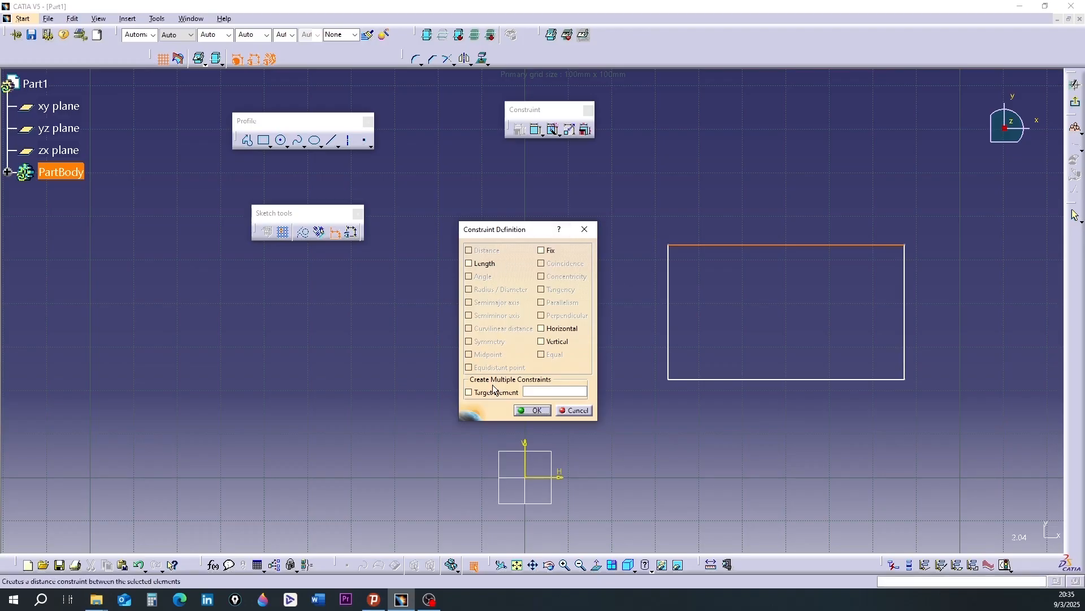
pyautogui.click(541, 328)
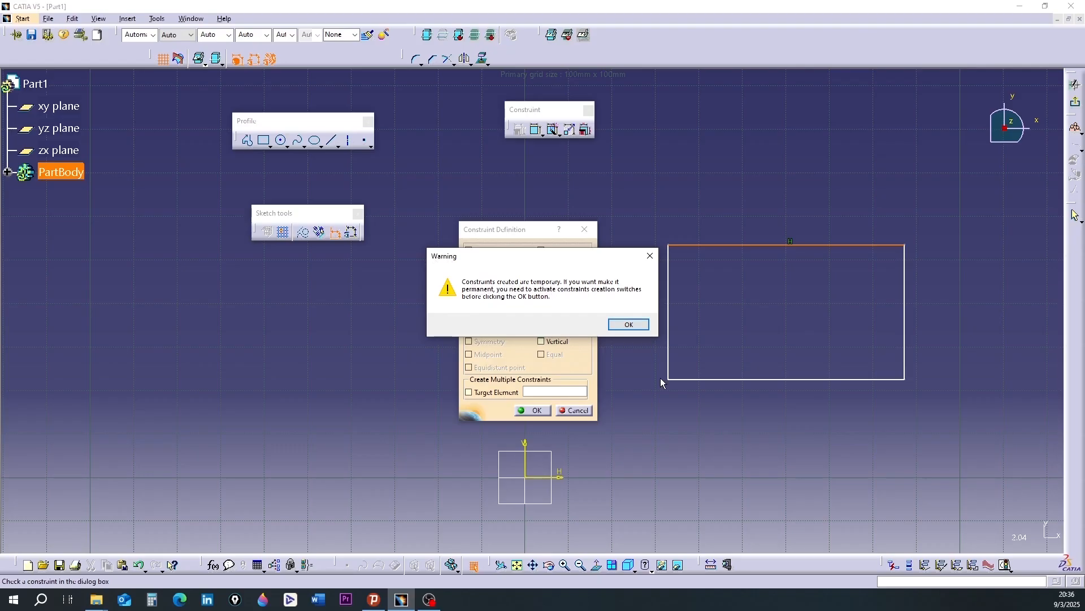
pyautogui.click(630, 325)
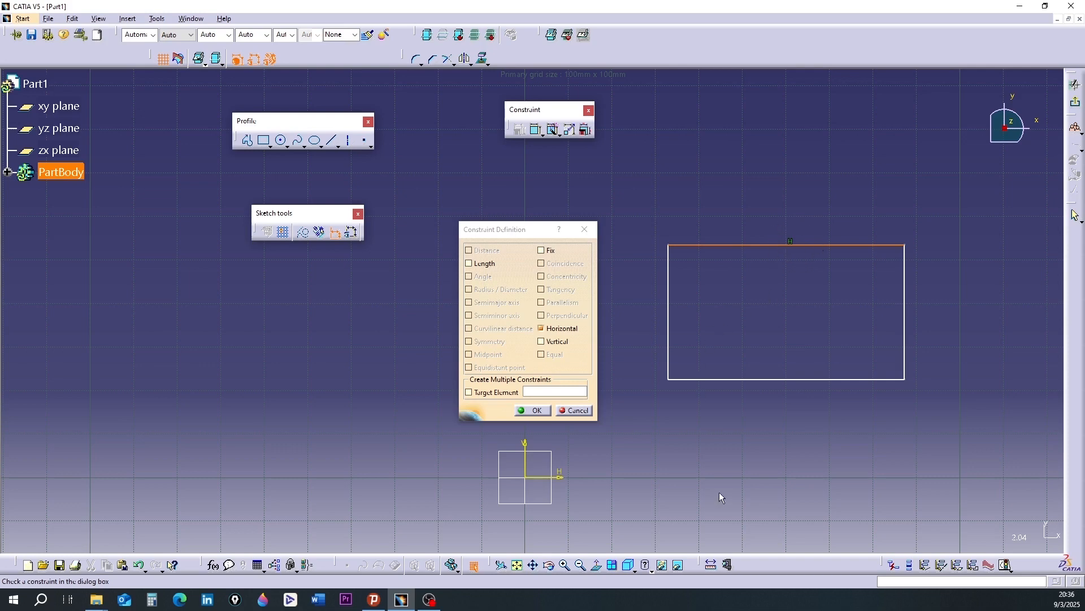
pyautogui.click(532, 411)
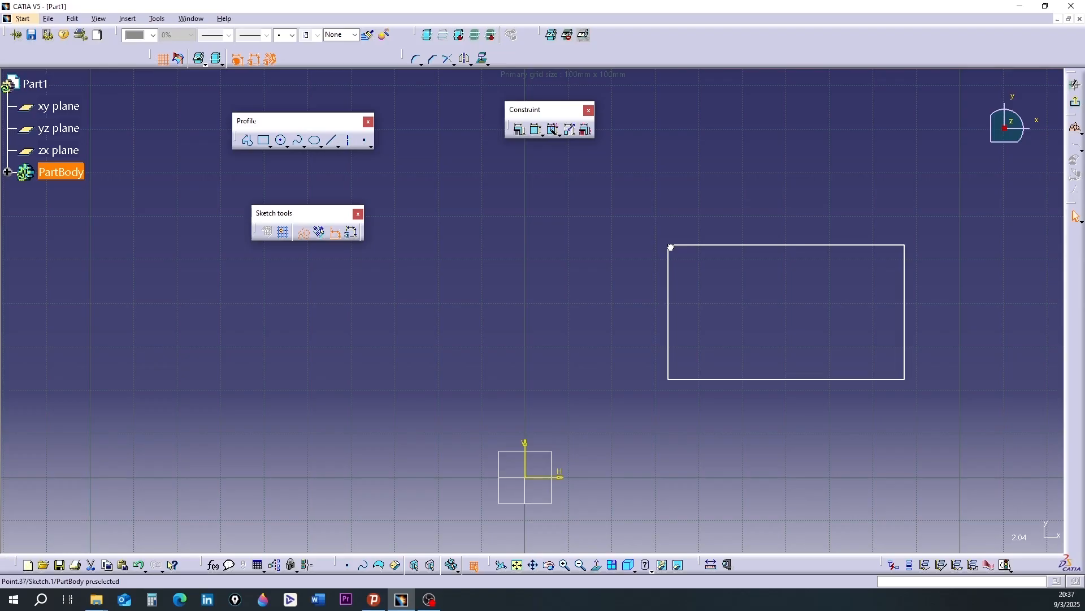
pyautogui.moveTo(671, 247)
pyautogui.mouseDown()
pyautogui.moveTo(657, 271)
pyautogui.moveTo(651, 223)
pyautogui.moveTo(681, 182)
pyautogui.moveTo(644, 244)
pyautogui.moveTo(669, 281)
pyautogui.moveTo(690, 264)
pyautogui.moveTo(669, 243)
pyautogui.moveTo(635, 286)
pyautogui.moveTo(678, 208)
pyautogui.moveTo(637, 324)
pyautogui.moveTo(639, 216)
pyautogui.moveTo(614, 290)
pyautogui.mouseUp()
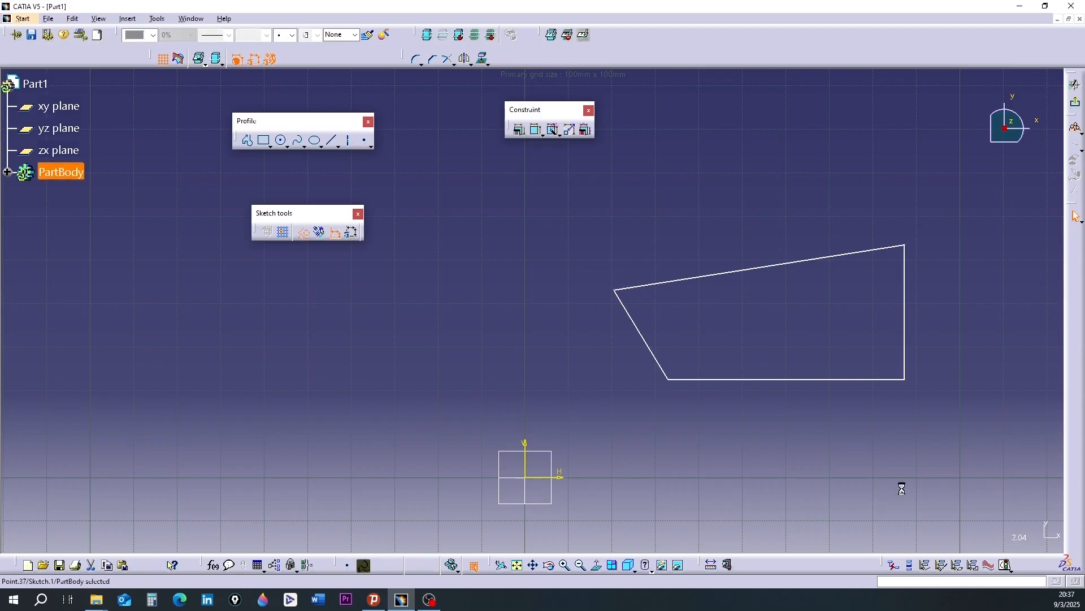
pyautogui.hotkey('ctrl', 'z')
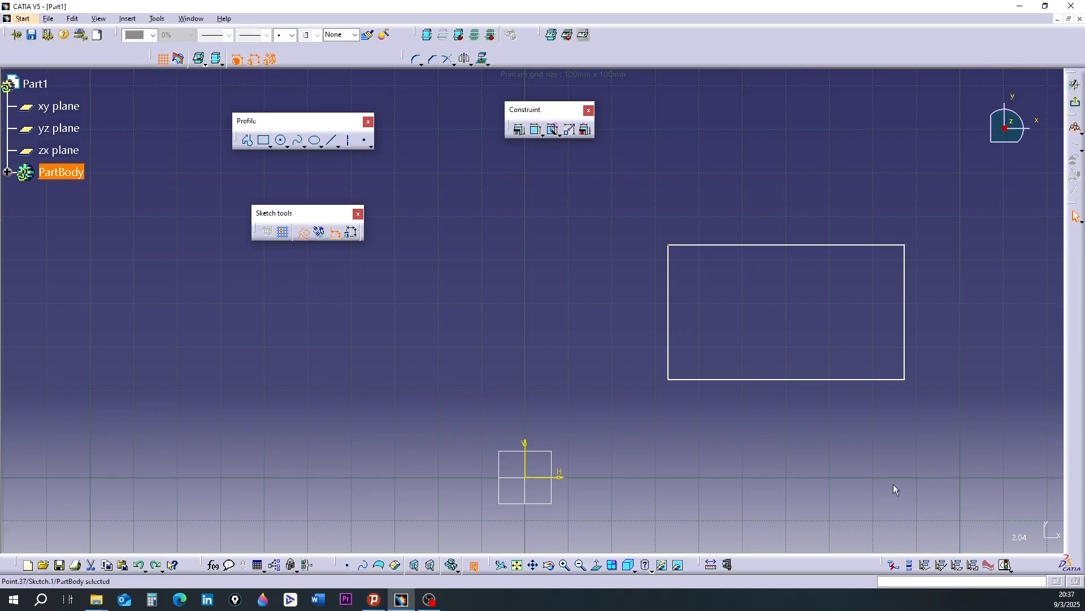
# Apply a Horizontal constraint to the rectangle's top edge with the Constraint command, test it by moving the upper-left corner, and undo the move
pyautogui.click(537, 131)
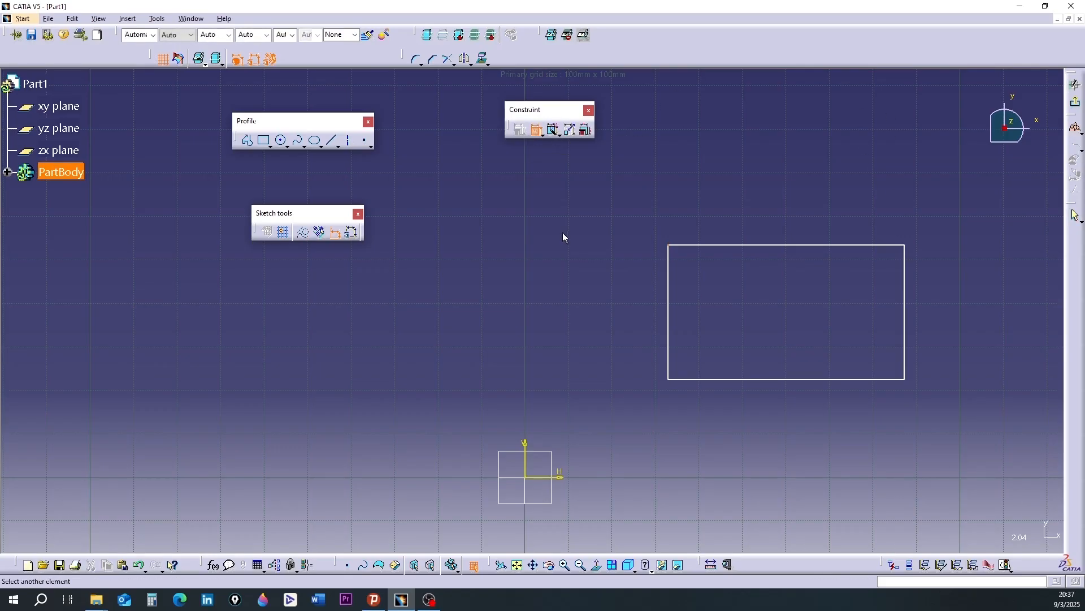
pyautogui.click(739, 247)
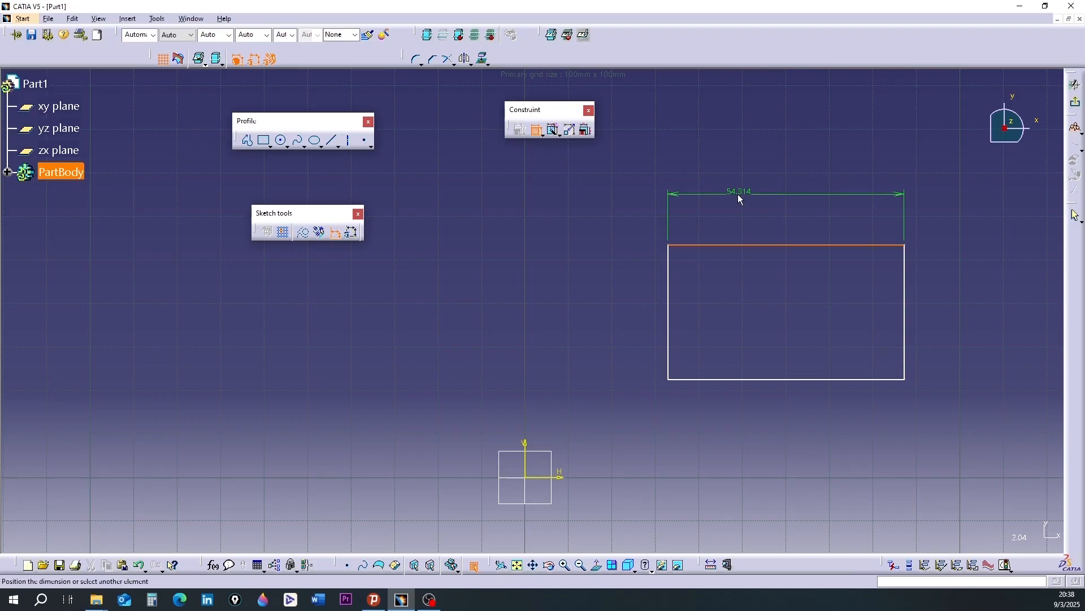
pyautogui.rightClick(738, 195)
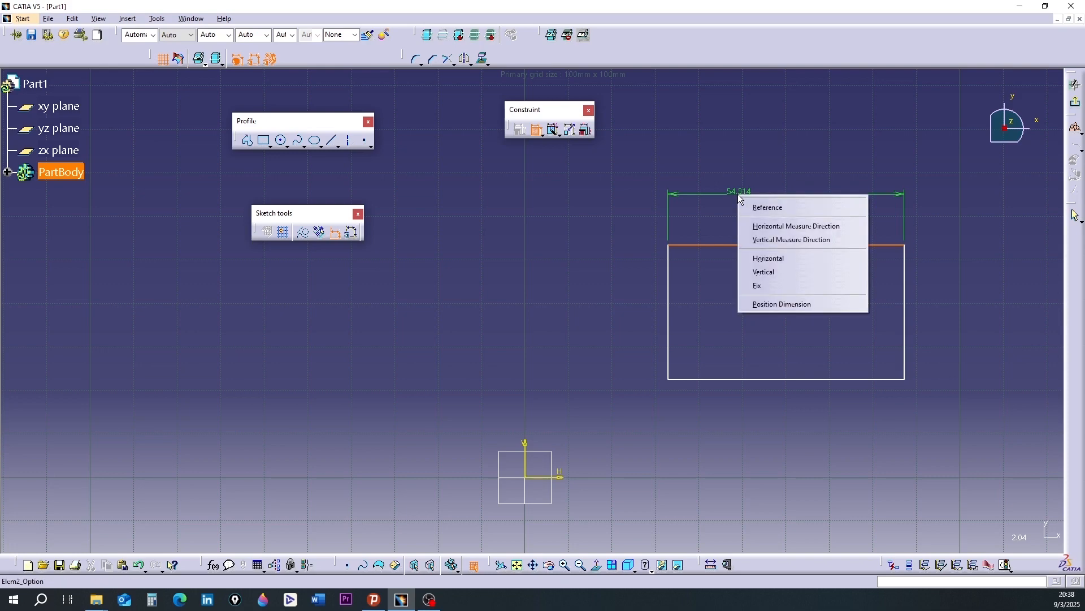
pyautogui.click(761, 259)
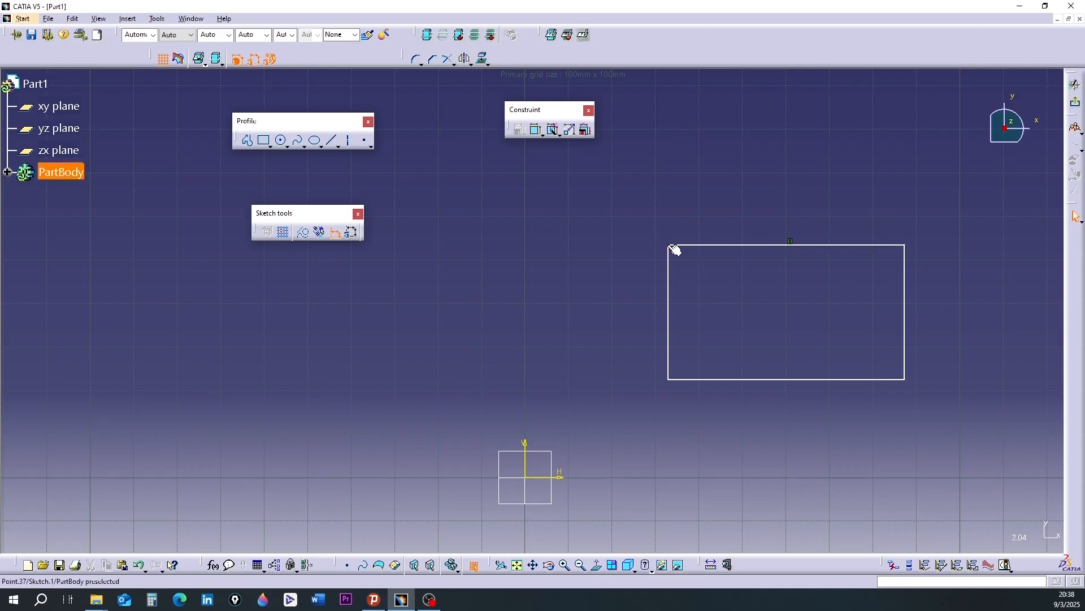
pyautogui.moveTo(674, 248)
pyautogui.mouseDown()
pyautogui.moveTo(669, 264)
pyautogui.moveTo(674, 225)
pyautogui.moveTo(643, 250)
pyautogui.moveTo(690, 260)
pyautogui.moveTo(668, 291)
pyautogui.moveTo(632, 185)
pyautogui.moveTo(696, 226)
pyautogui.moveTo(647, 297)
pyautogui.moveTo(636, 227)
pyautogui.moveTo(648, 228)
pyautogui.mouseUp()
pyautogui.hotkey('ctrl', 'z')
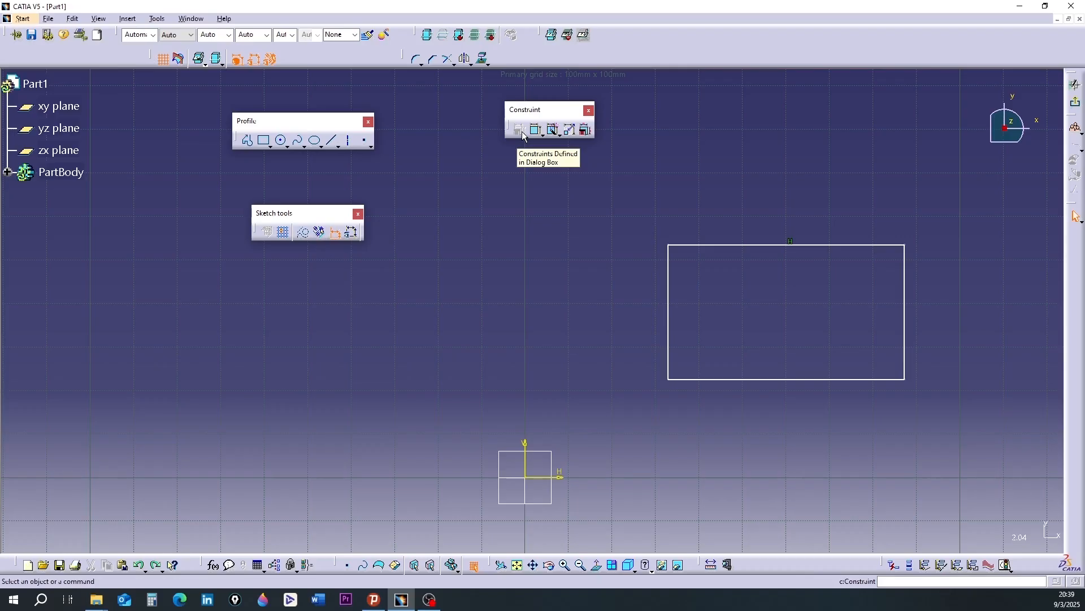
# Re-enable geometrical constraint creation and check the availability of Constraints Defined in Dialog Box for the rectangle's top and left edges
pyautogui.click(319, 232)
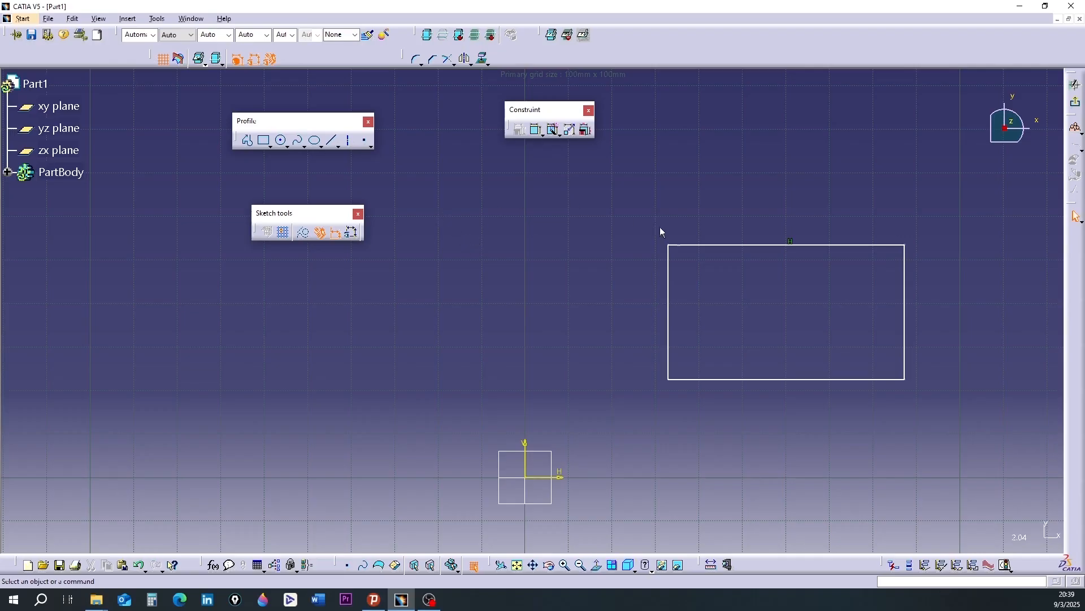
pyautogui.click(686, 246)
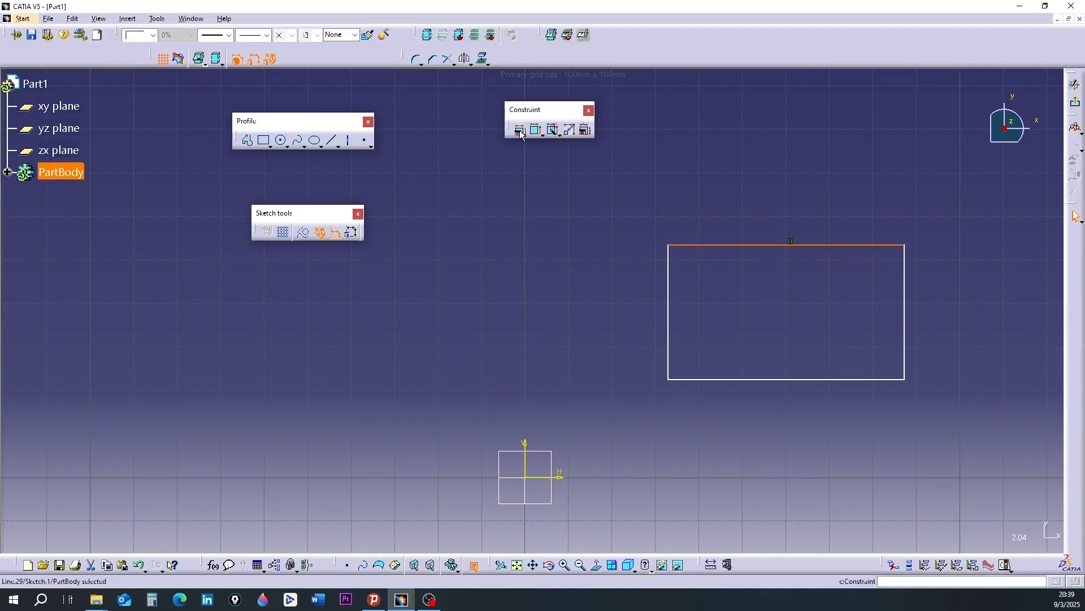
pyautogui.click(715, 274)
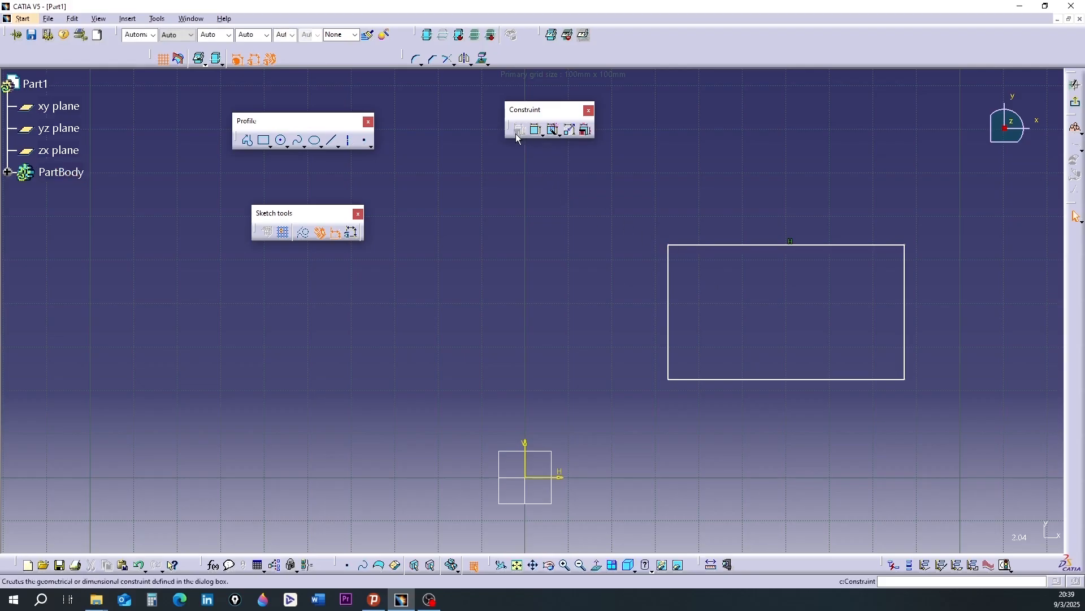
pyautogui.click(676, 315)
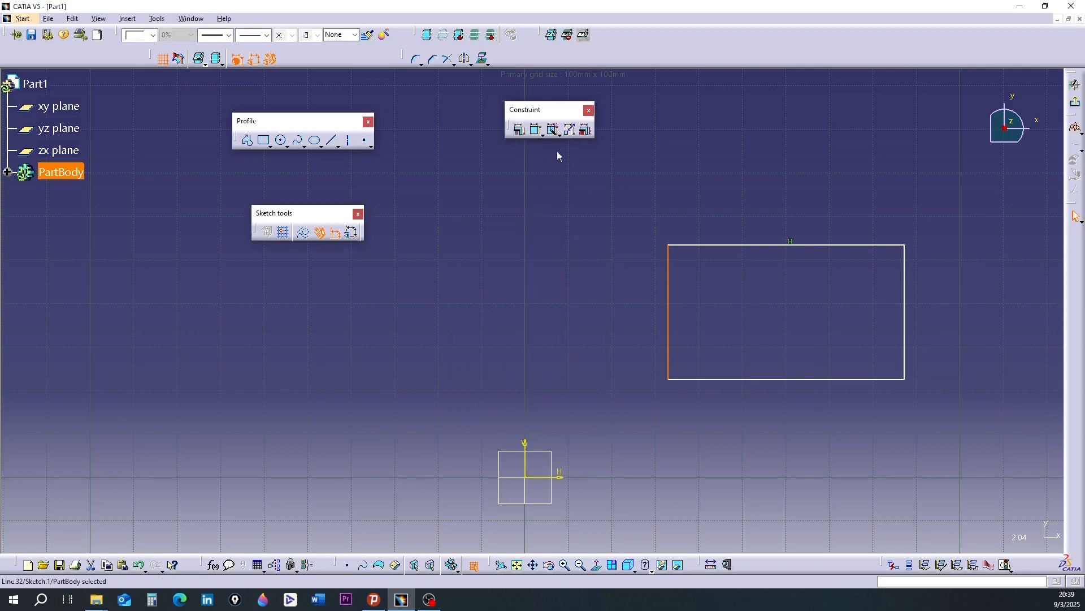
pyautogui.click(596, 307)
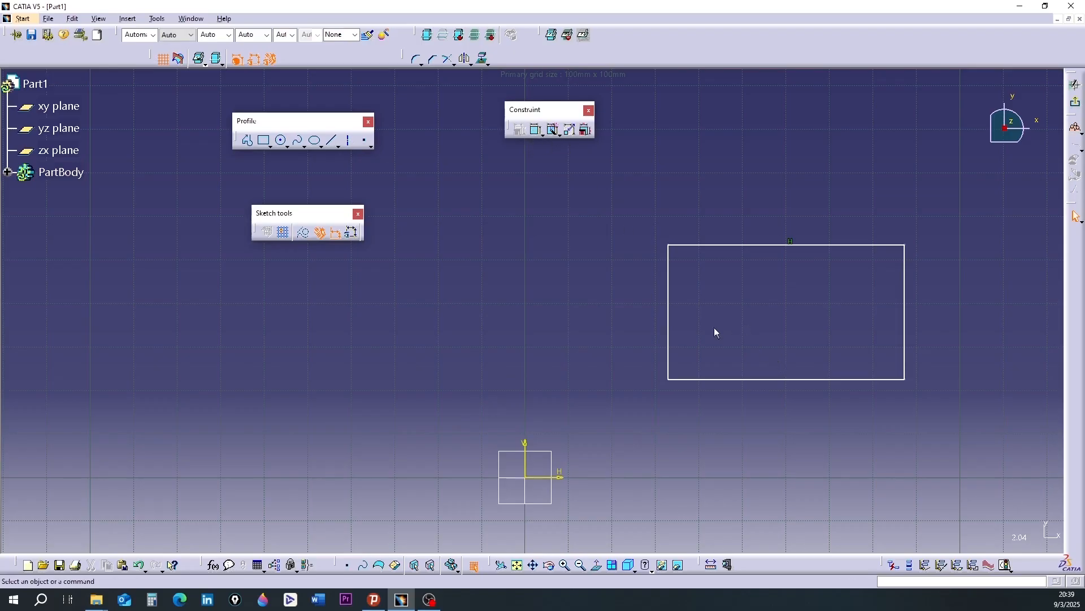
pyautogui.click(668, 327)
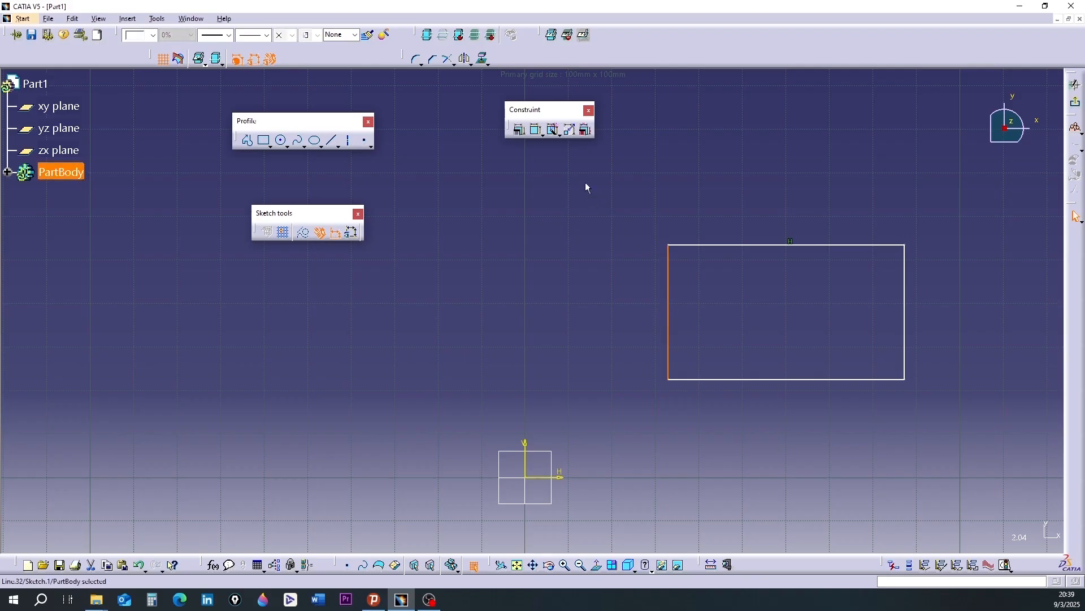
pyautogui.click(536, 131)
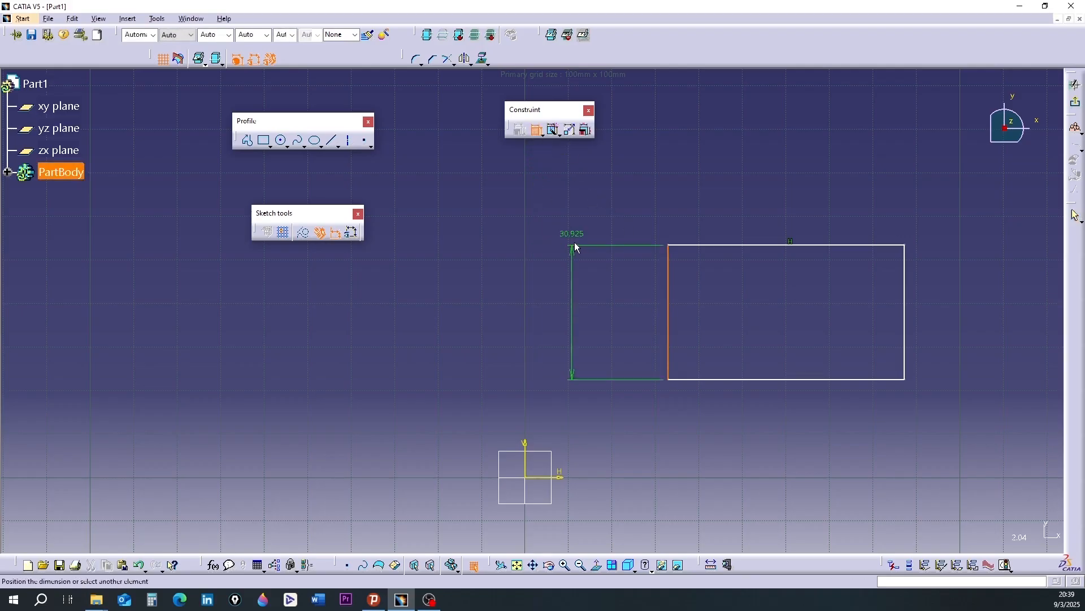
pyautogui.click(1076, 216)
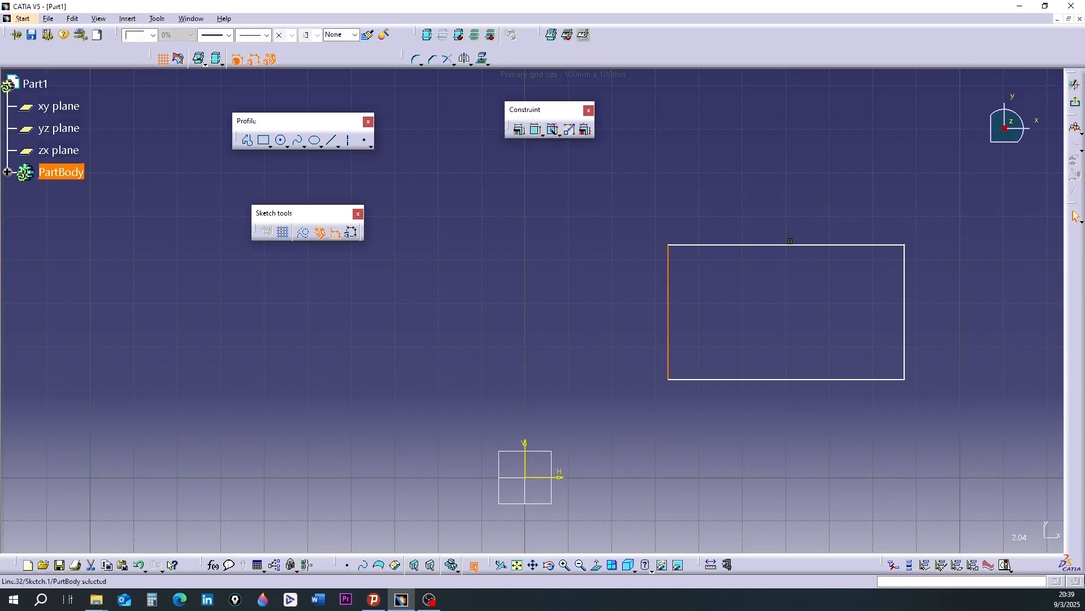
pyautogui.click(581, 287)
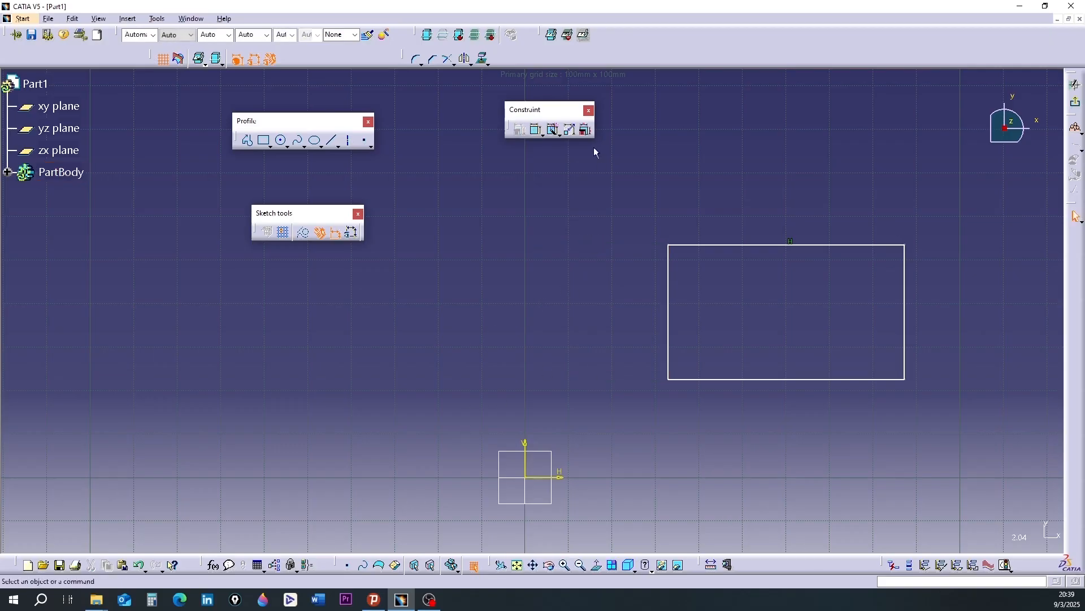
pyautogui.click(535, 132)
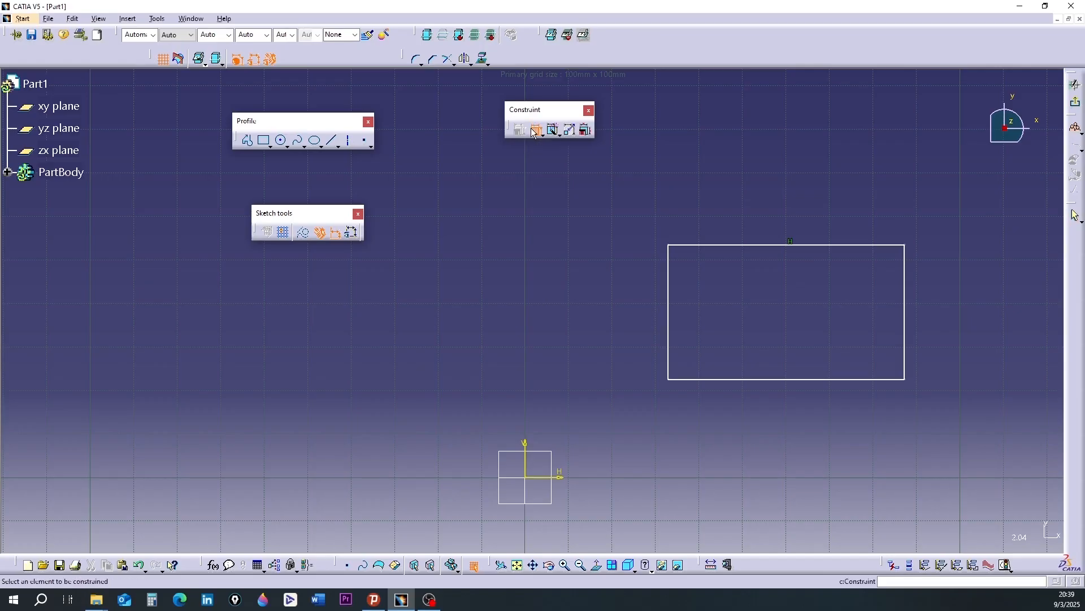
pyautogui.click(668, 334)
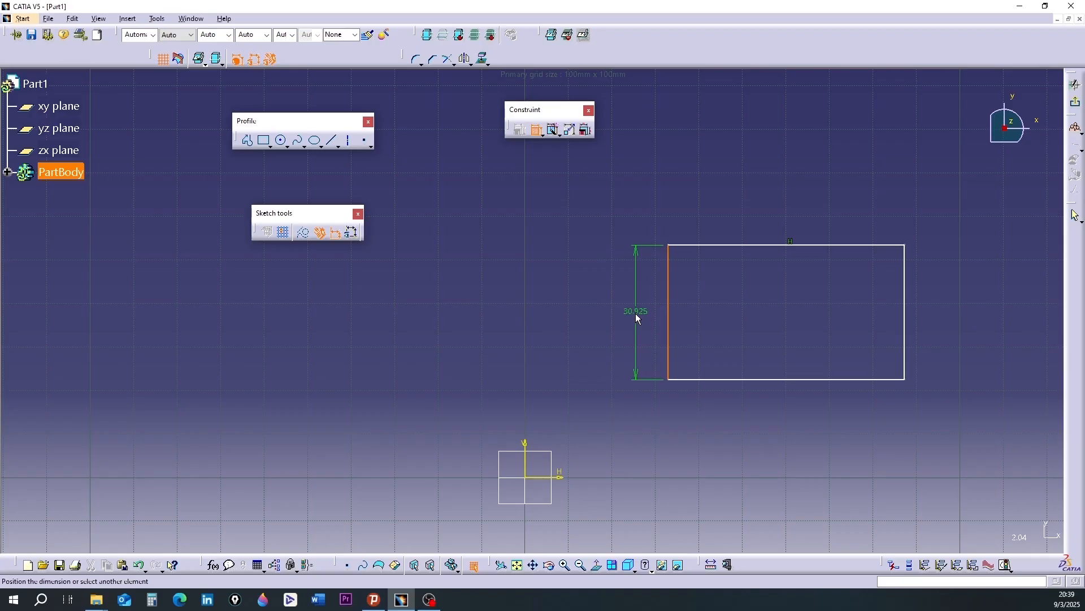
pyautogui.press('Escape')
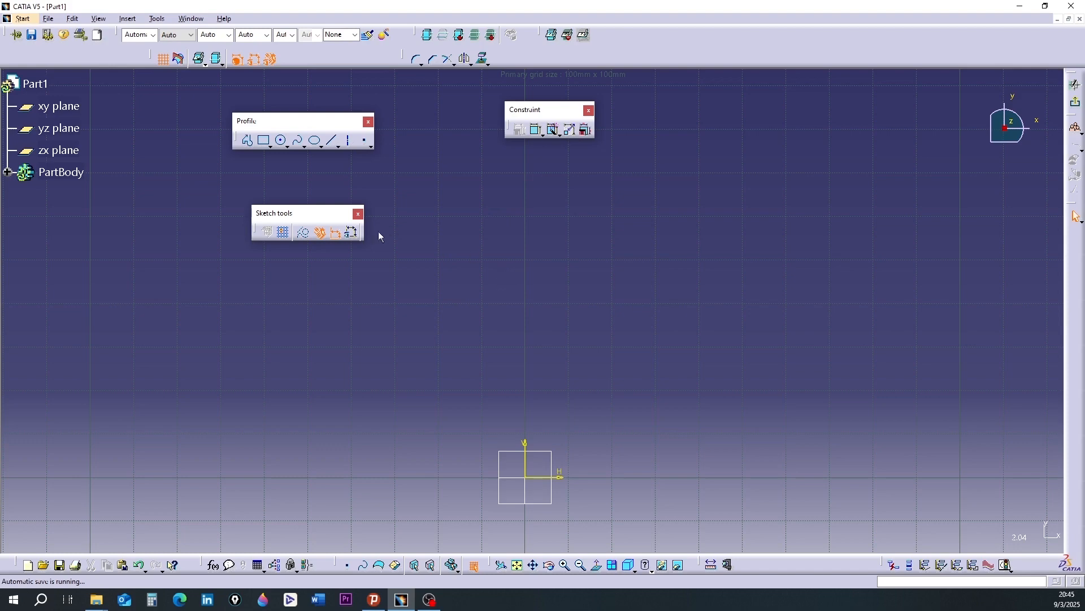
# Enable automatic dimensional constraints and draw a rectangle about 44 x 31 mm above and beside the sketch origin
pyautogui.click(352, 232)
pyautogui.click(264, 141)
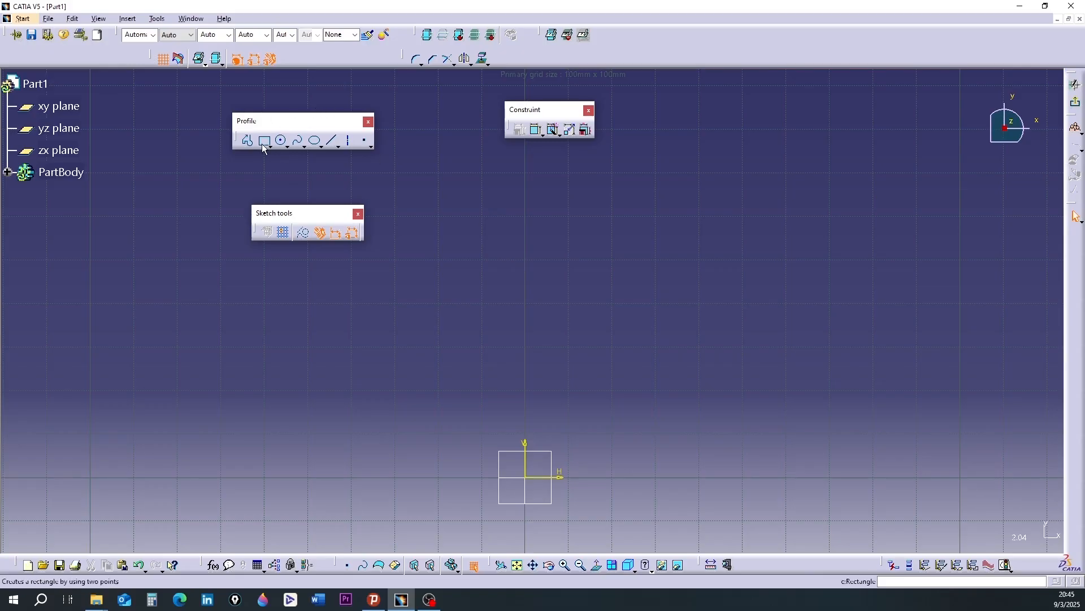
pyautogui.click(668, 252)
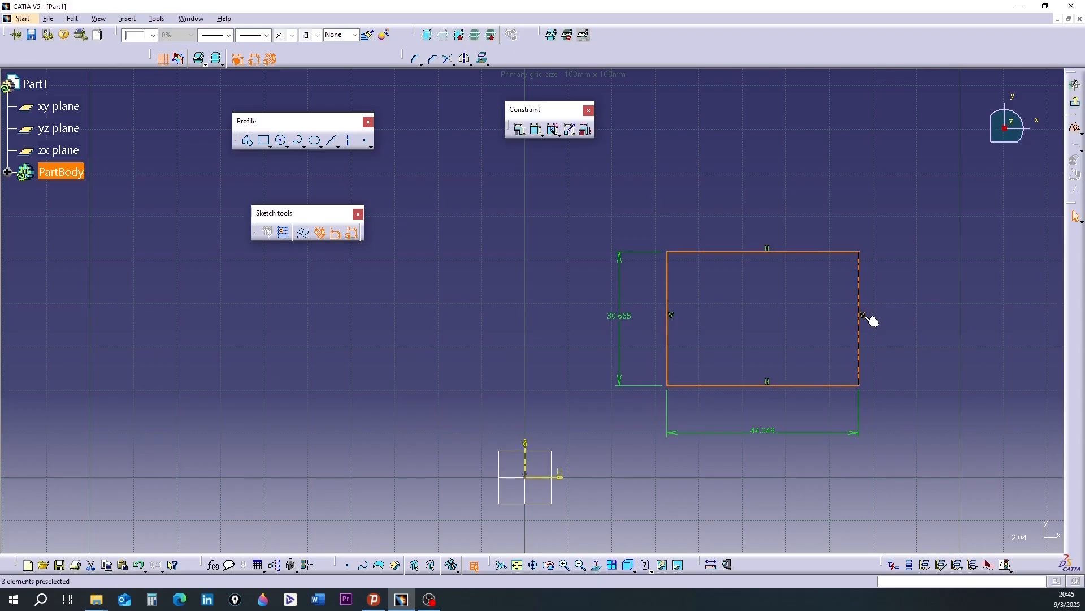
pyautogui.click(605, 510)
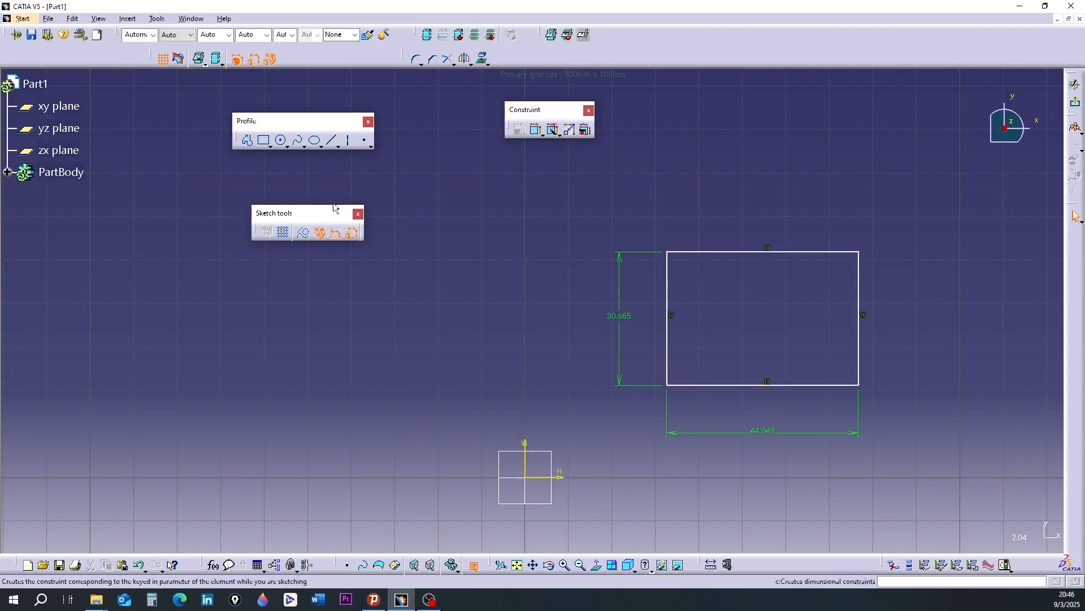
# Disable automatic dimensional and geometrical constraint creation, and undo the last rectangle
pyautogui.click(353, 235)
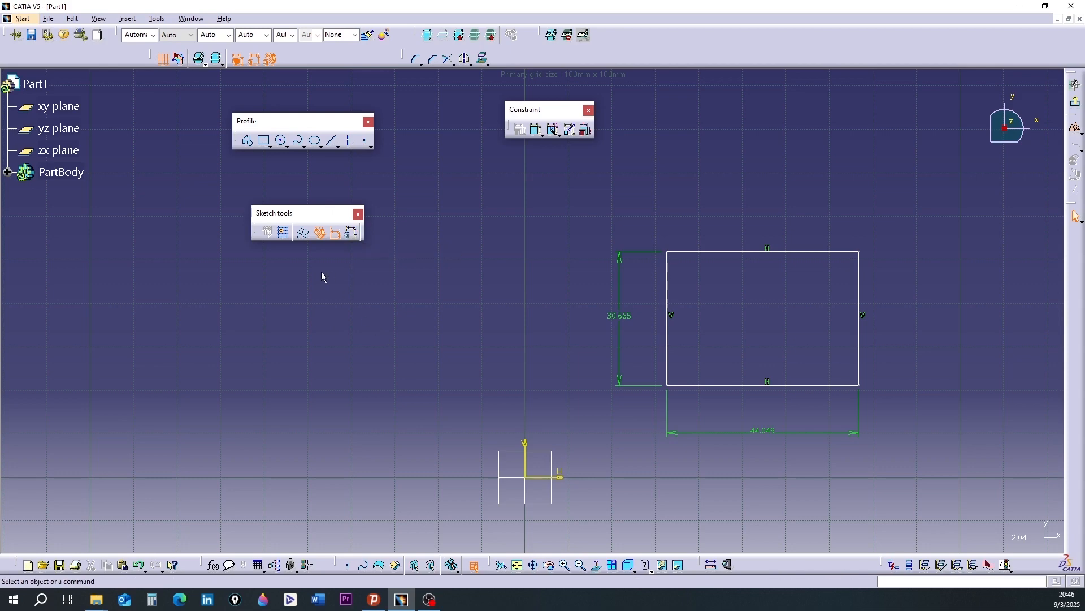
pyautogui.click(320, 233)
pyautogui.hotkey('ctrl', 'z')
# Draw an unconstrained rectangle above and beside the sketch origin, starting at about H 31 mm, V 53 mm, and clear the selection
pyautogui.click(263, 141)
pyautogui.click(660, 246)
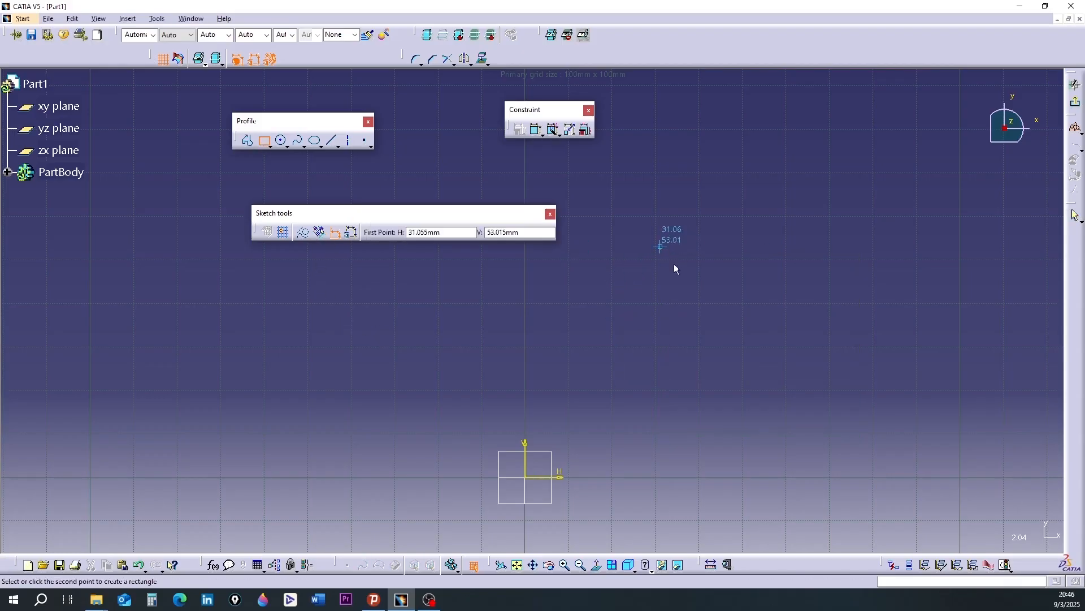
pyautogui.click(829, 384)
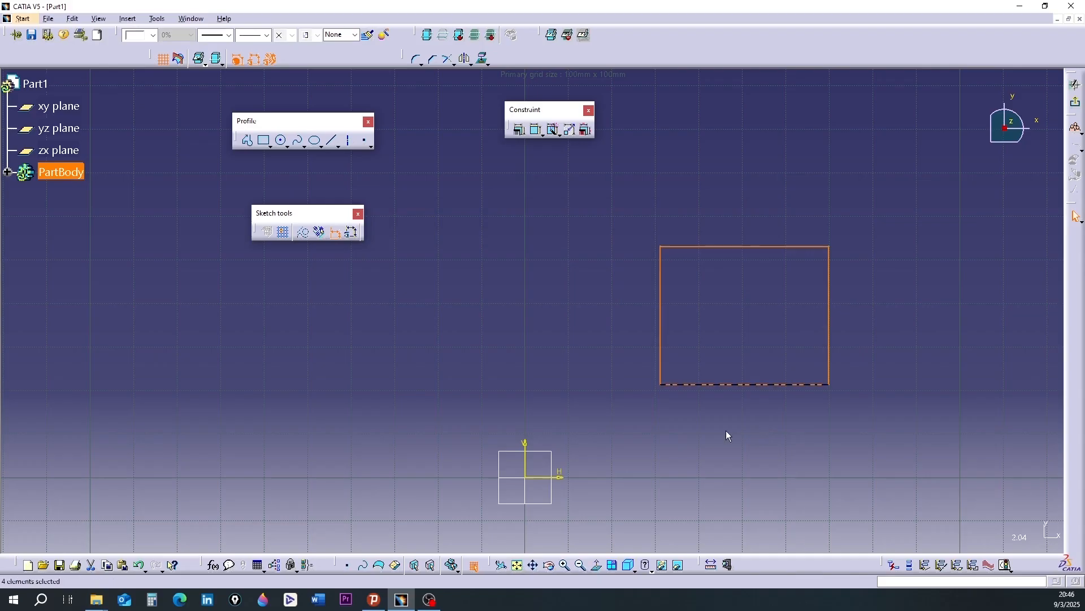
pyautogui.click(673, 417)
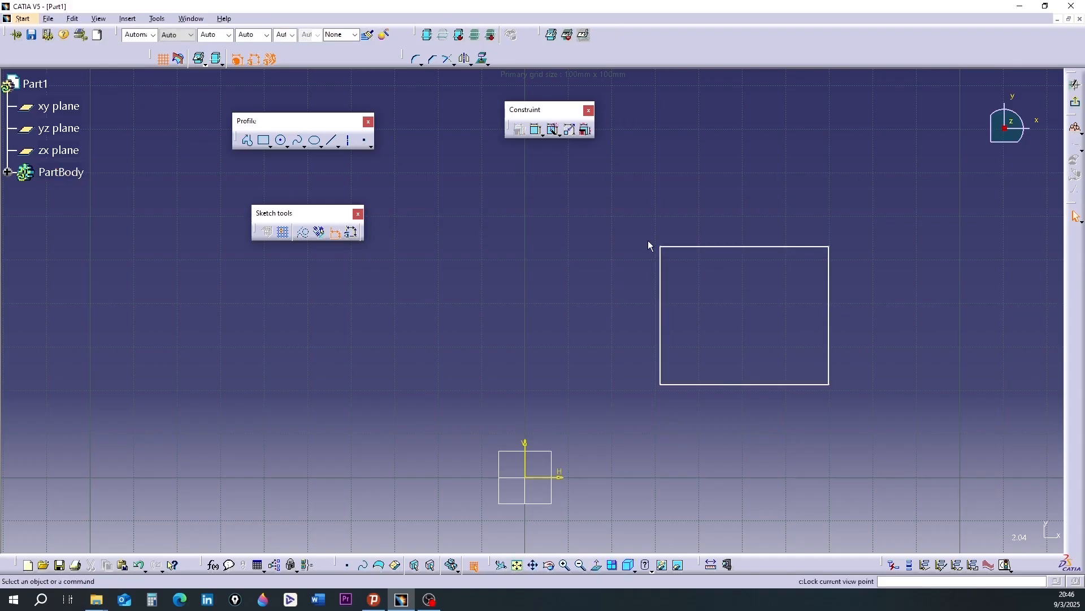
# Auto-constrain the rectangle's four lines with the V and H axes as reference elements in Chained mode
pyautogui.moveTo(641, 232); pyautogui.dragTo(855, 408)
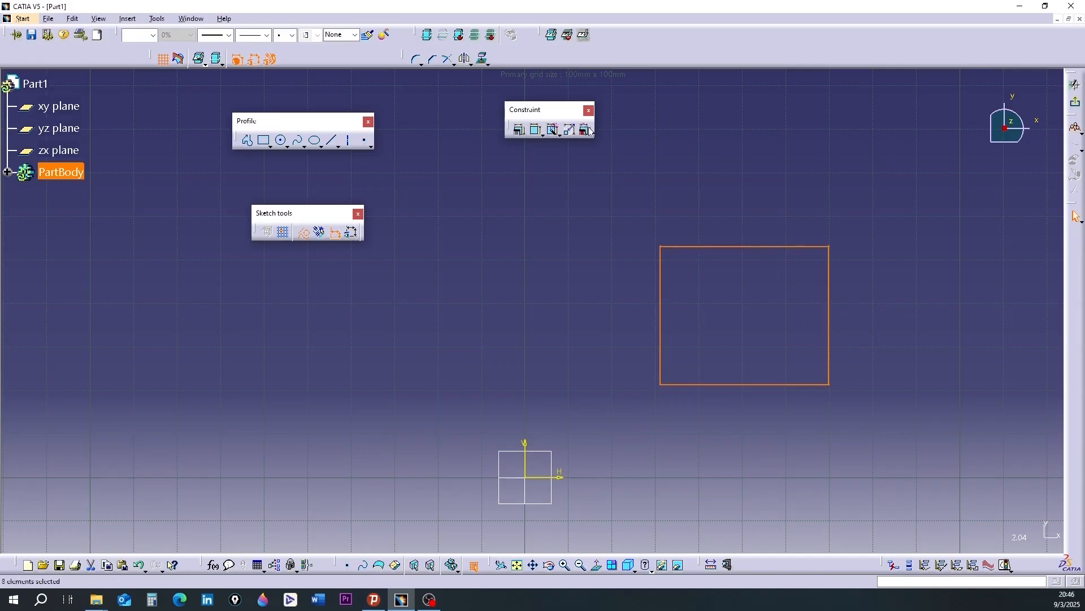
pyautogui.click(554, 131)
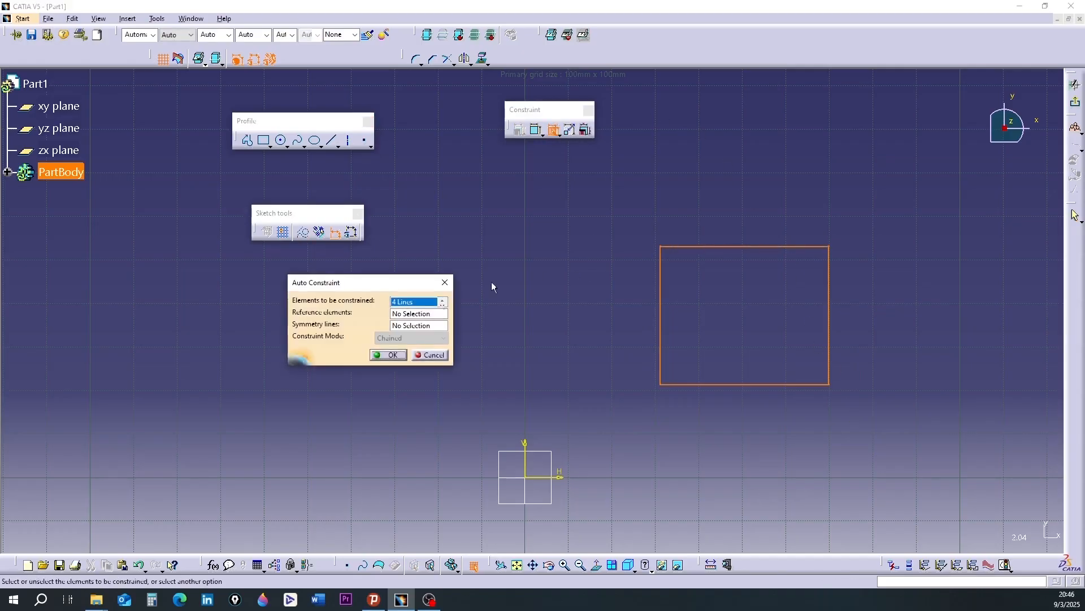
pyautogui.click(405, 314)
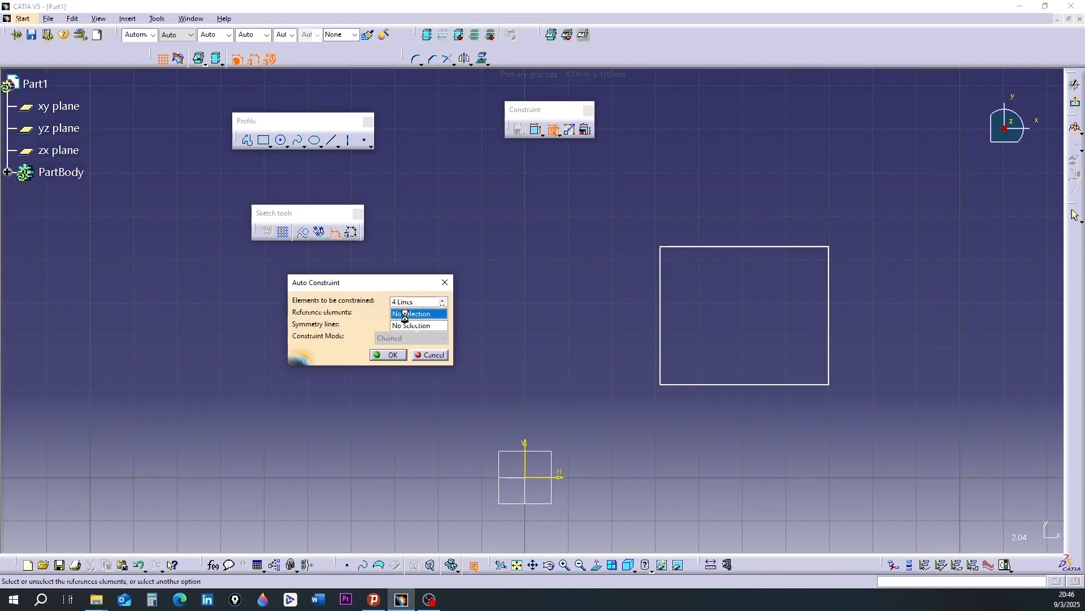
pyautogui.click(539, 483)
pyautogui.click(540, 480)
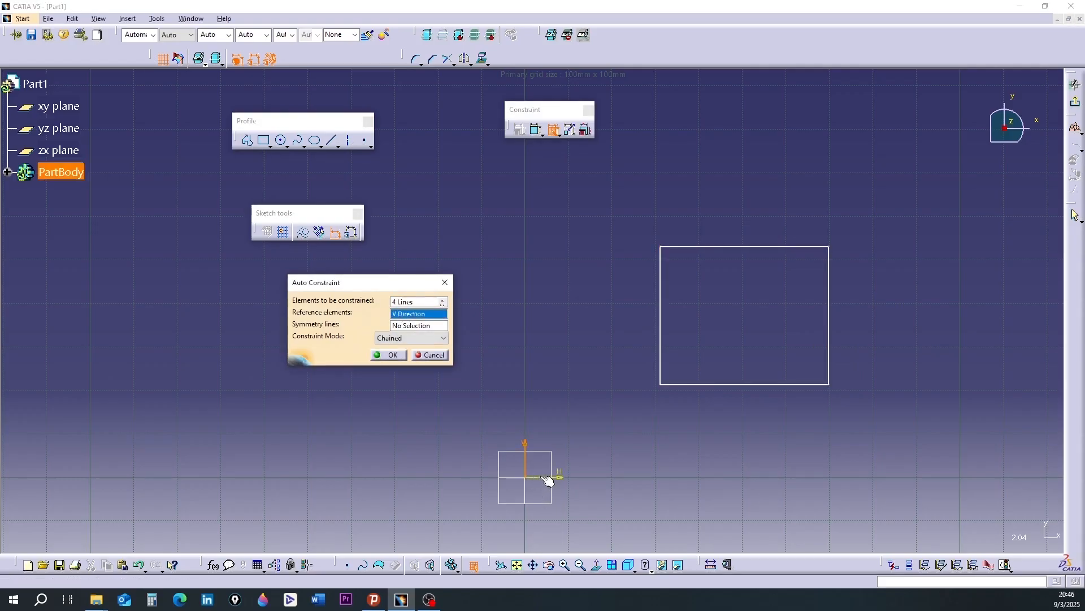
pyautogui.click(389, 355)
# Reposition the Visualization toolbar and align the rectangle's offset dimension from the V axis with its width dimension
pyautogui.moveTo(707, 312); pyautogui.dragTo(871, 316)
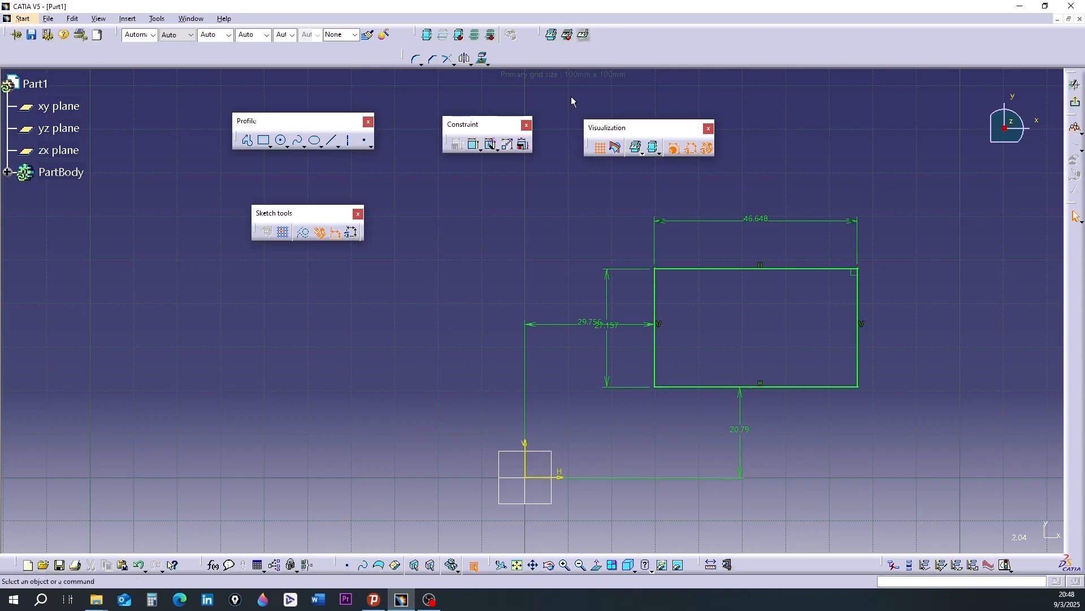
pyautogui.moveTo(634, 126); pyautogui.dragTo(571, 41)
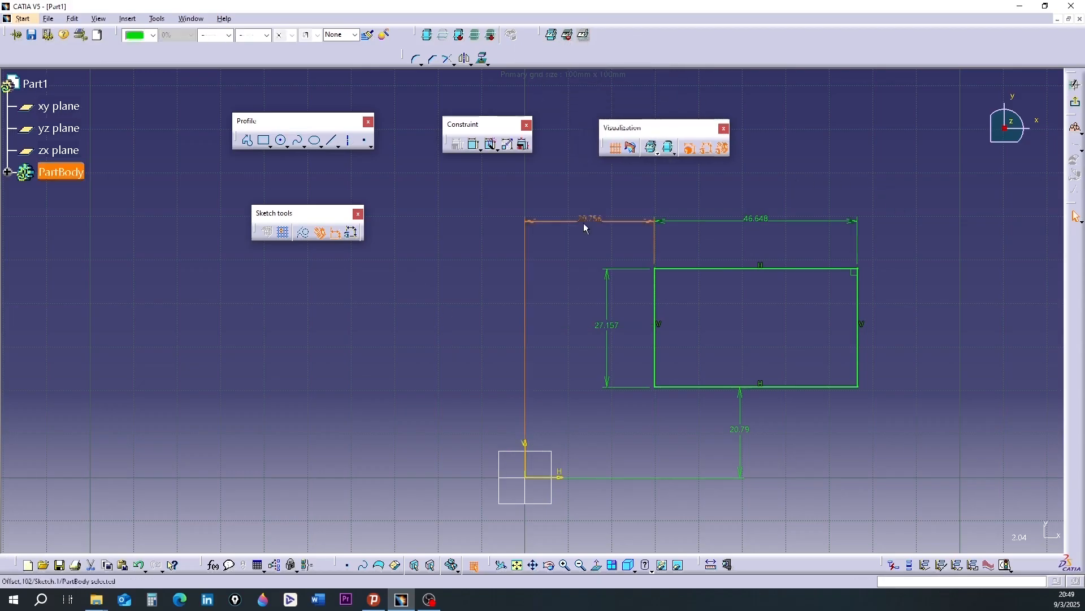
# Toggle the display of geometrical constraints, hide and redisplay the dimensional constraints, and clear the selection
pyautogui.click(722, 151)
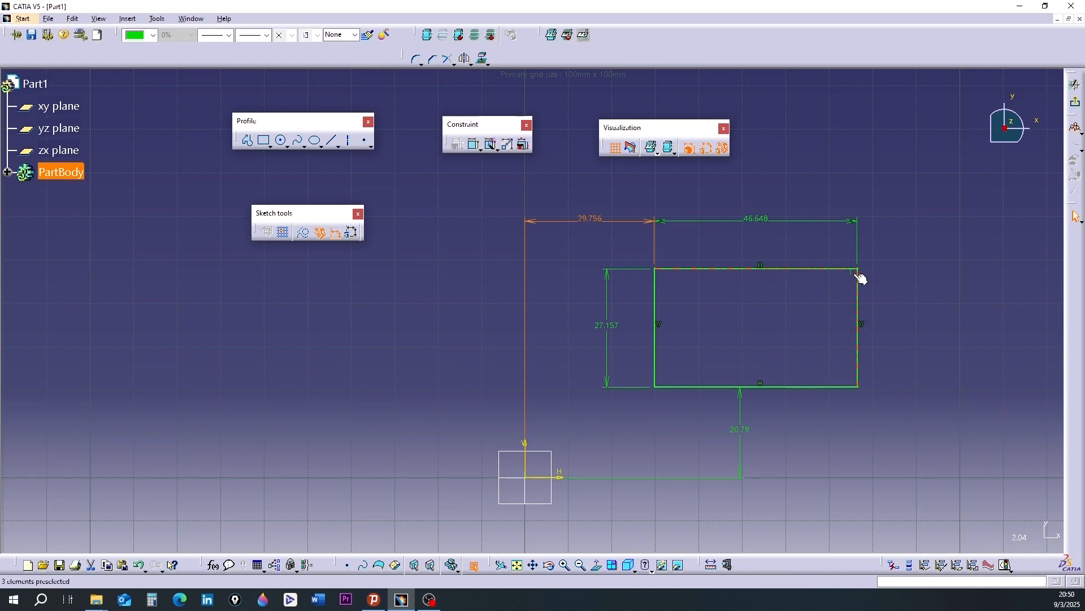
pyautogui.click(763, 387)
pyautogui.click(706, 150)
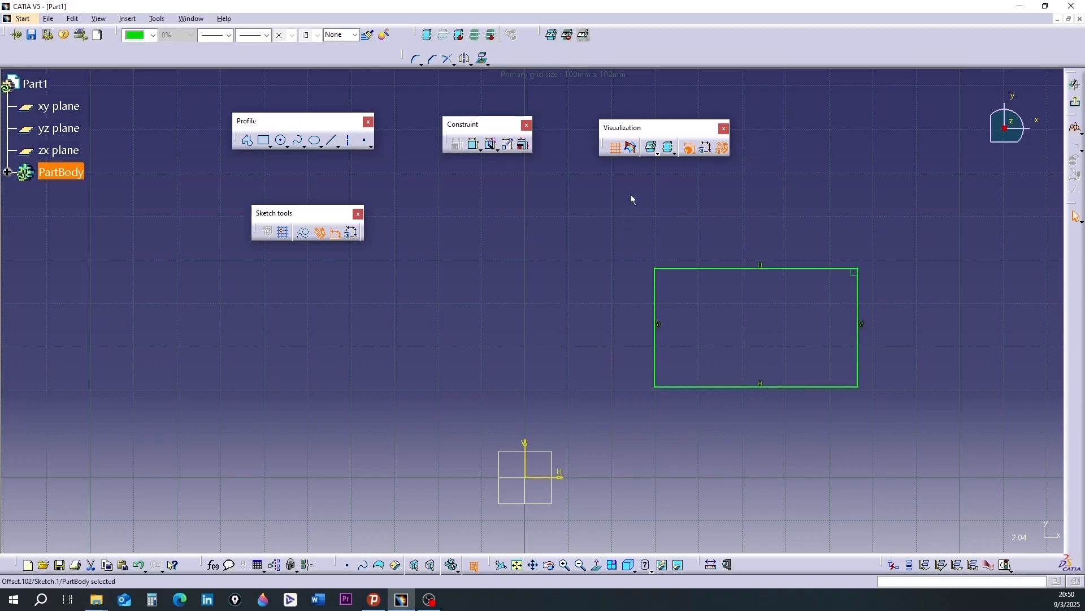
pyautogui.click(706, 149)
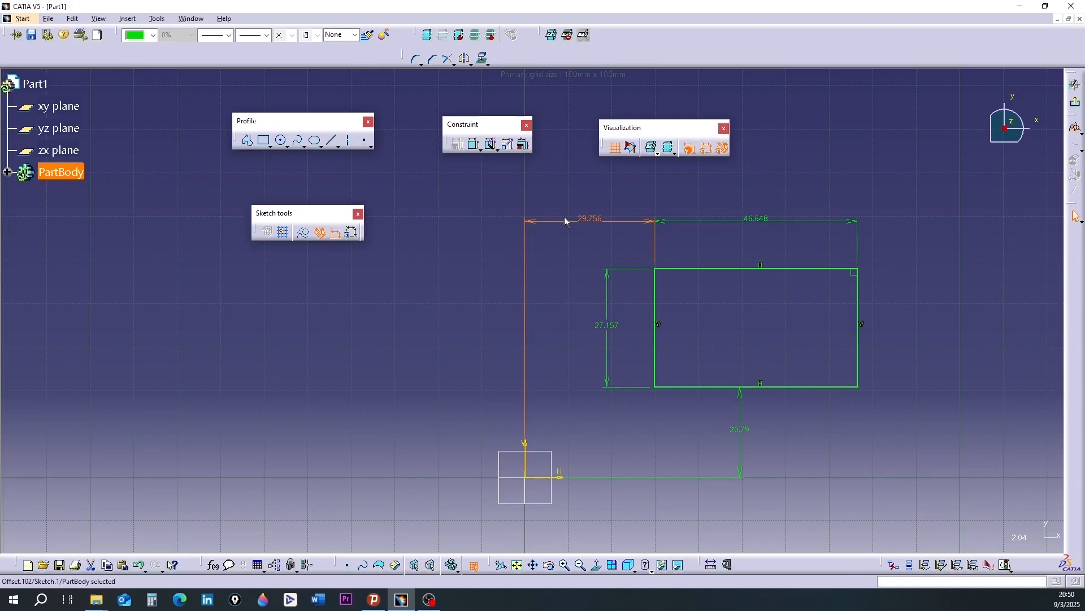
pyautogui.click(472, 238)
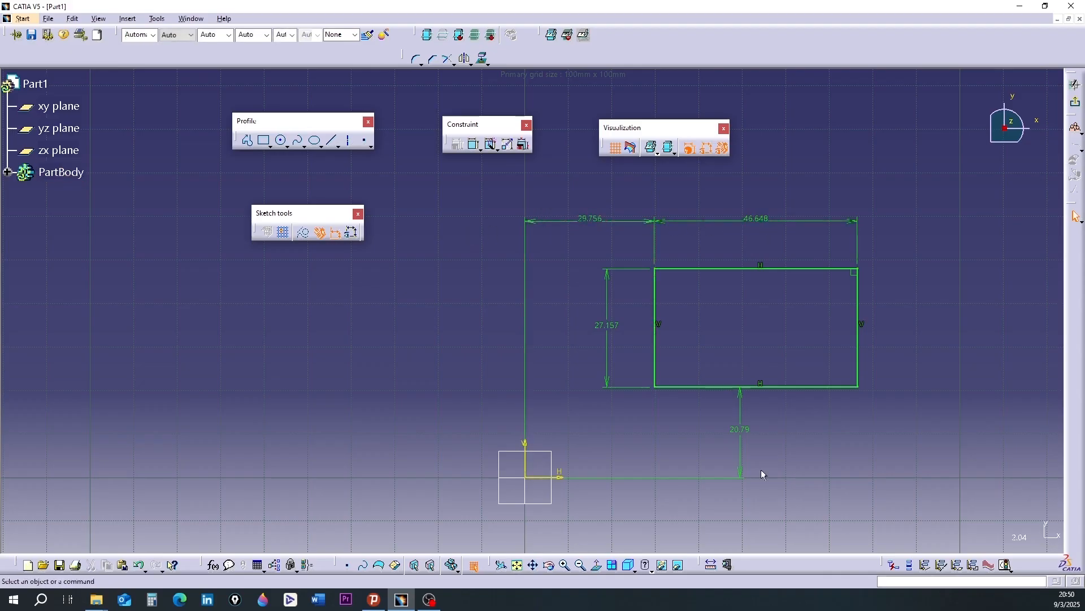